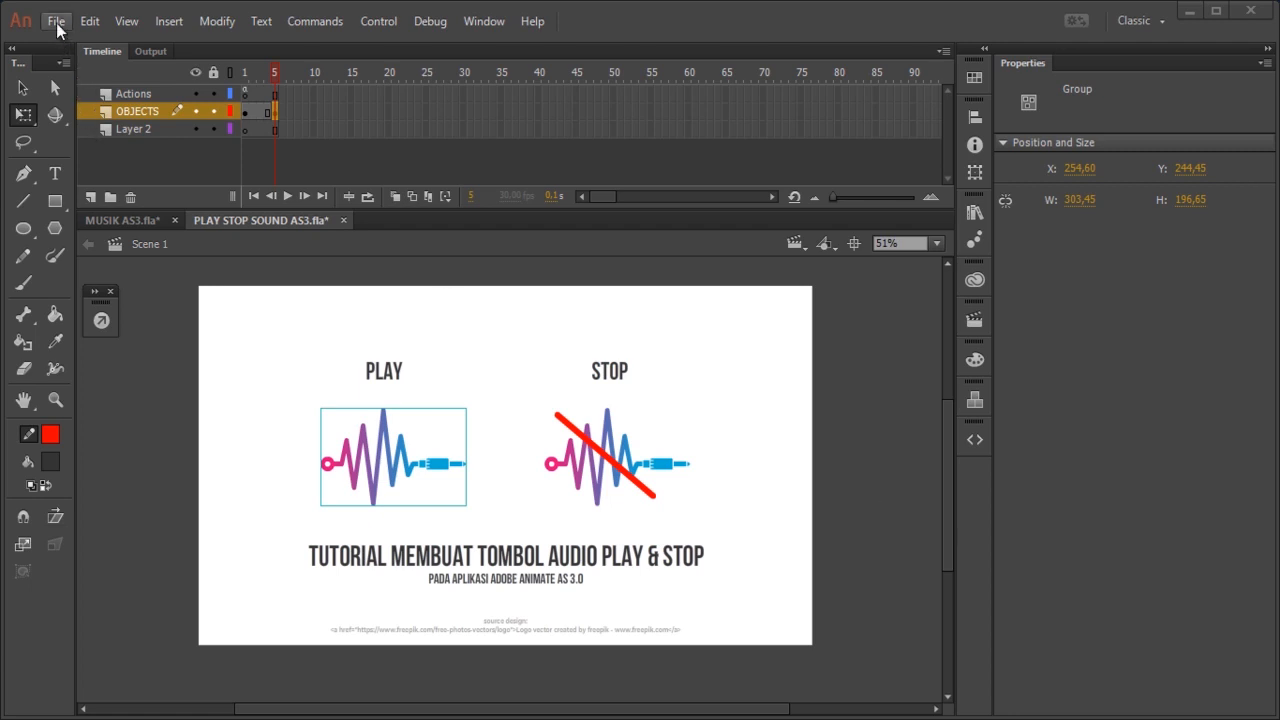
# Step: Create a new ActionScript 3.0 document 1280 px wide and 720 px high with a frame rate of 30 fps
pyautogui.click(57, 28)
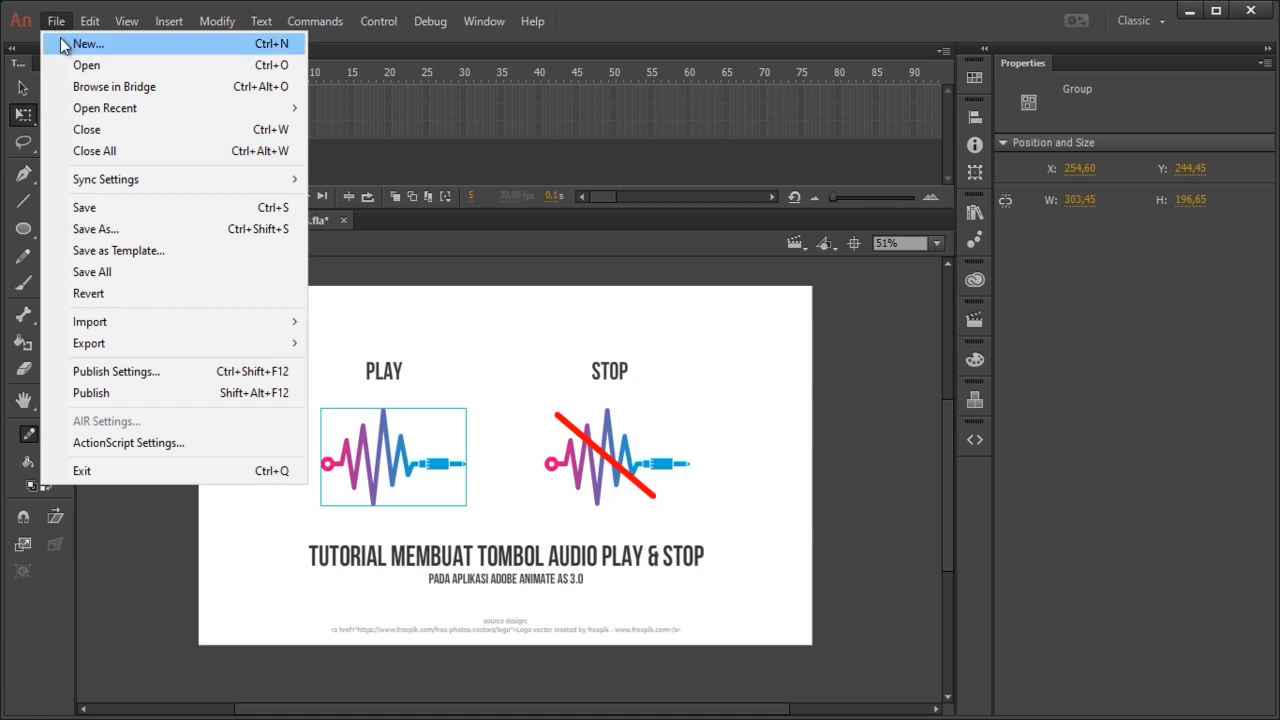
pyautogui.click(61, 42)
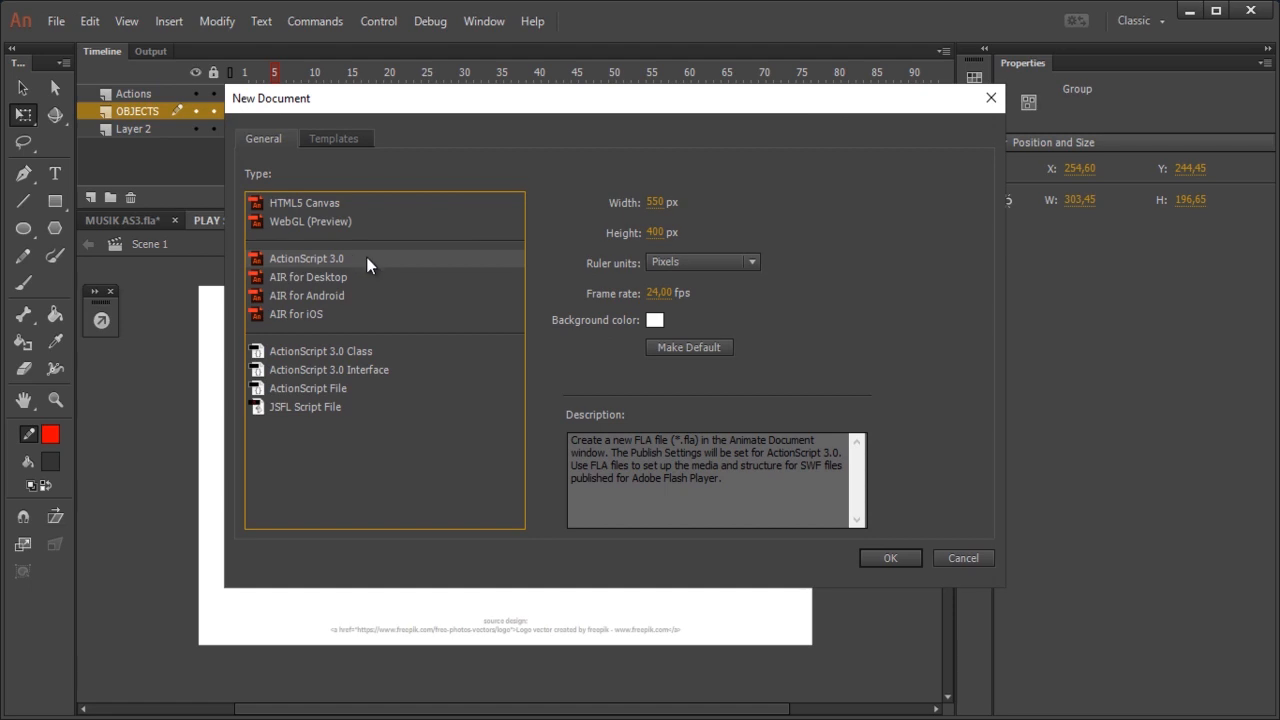
pyautogui.click(659, 204)
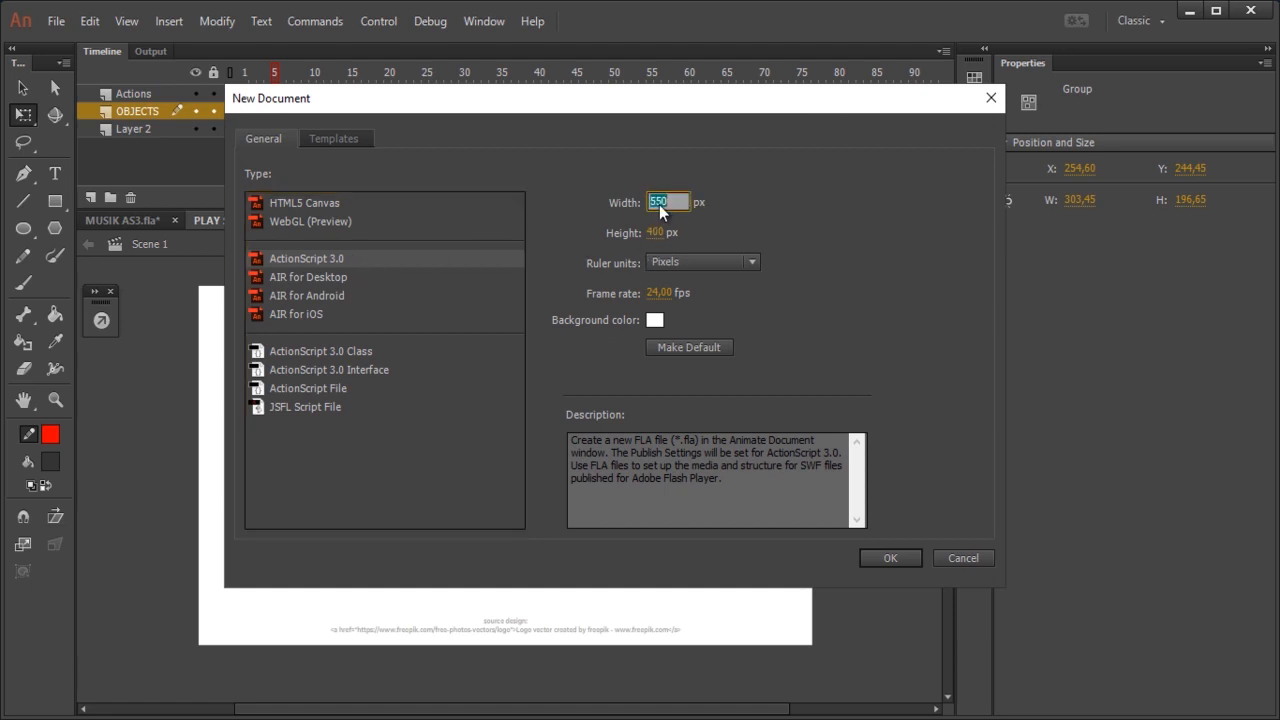
pyautogui.write('1280')
pyautogui.click(650, 233)
pyautogui.write('720')
pyautogui.click(662, 293)
pyautogui.write('30')
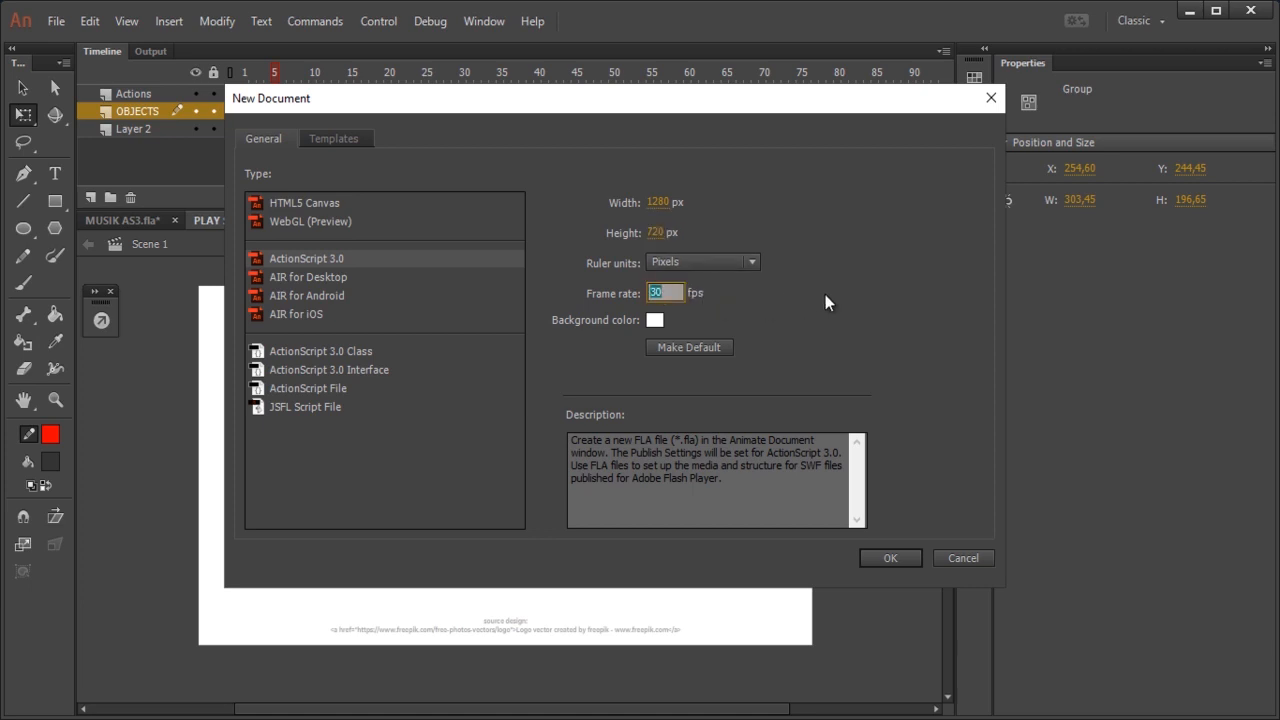
pyautogui.press('Return')
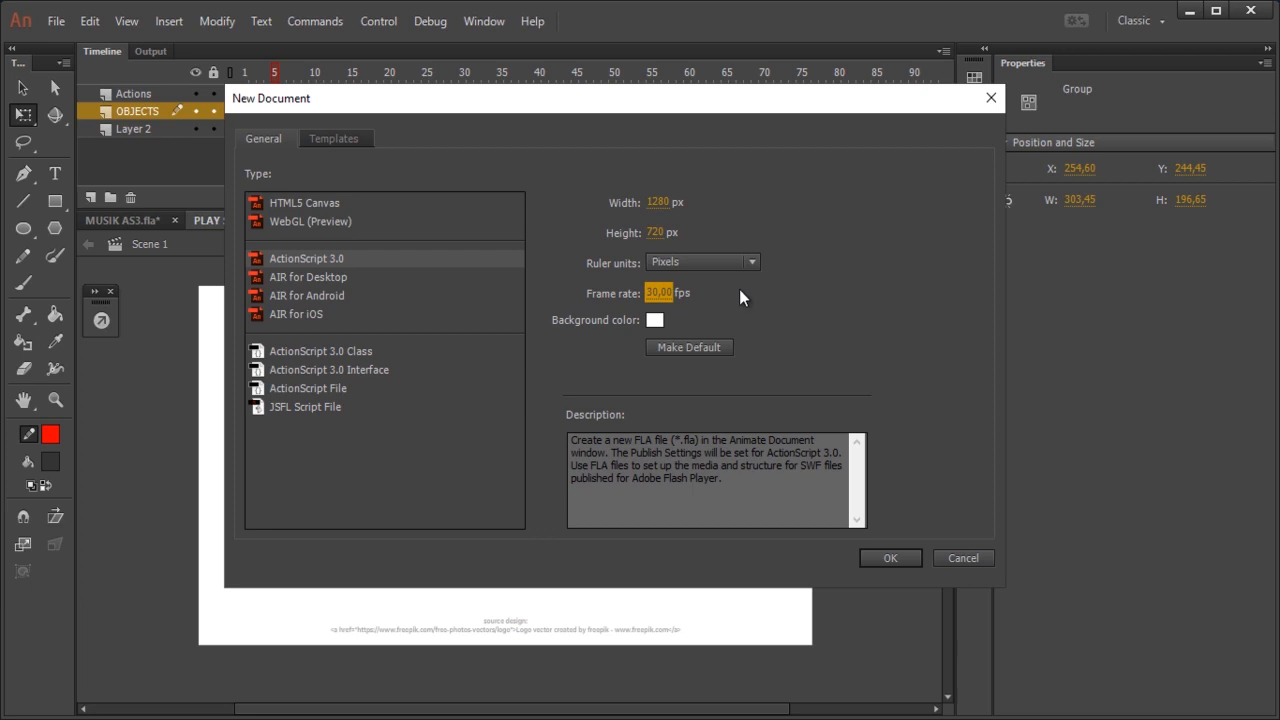
pyautogui.click(901, 556)
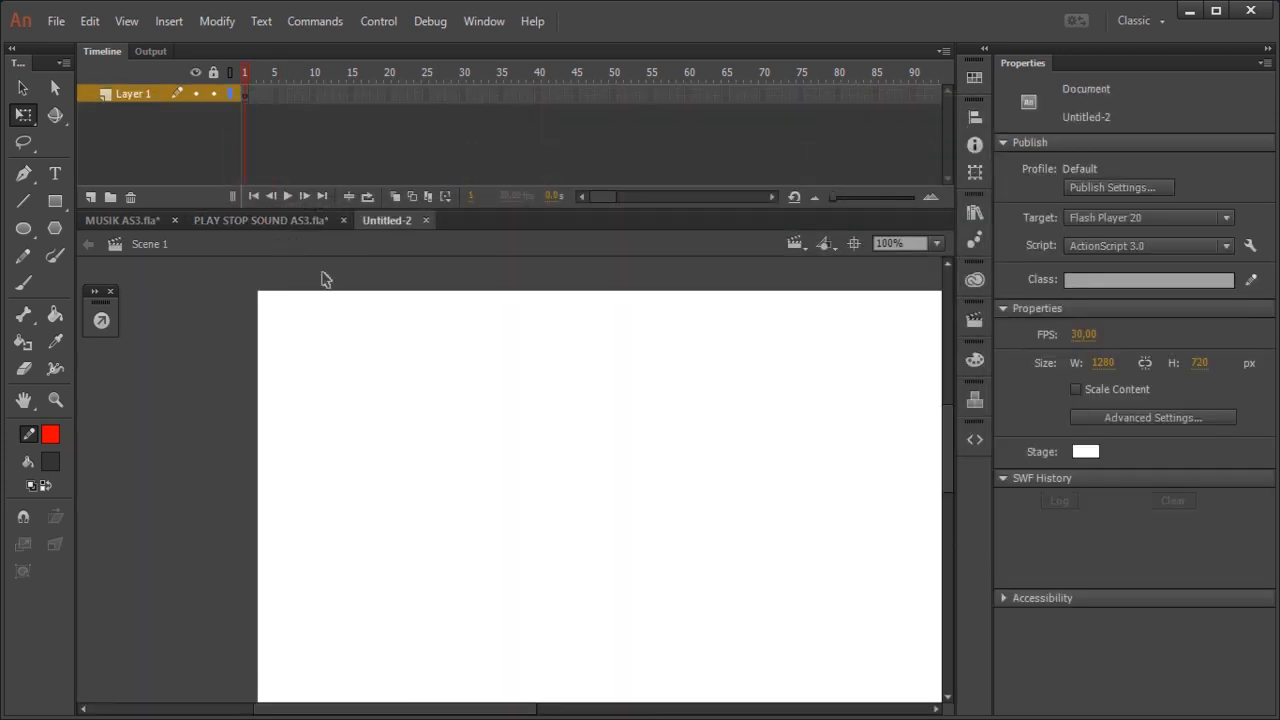
# Step: Paste the audio wave logo from PLAY STOP SOUND AS3.fla onto the new document's stage, viewed at 50% zoom
pyautogui.click(940, 244)
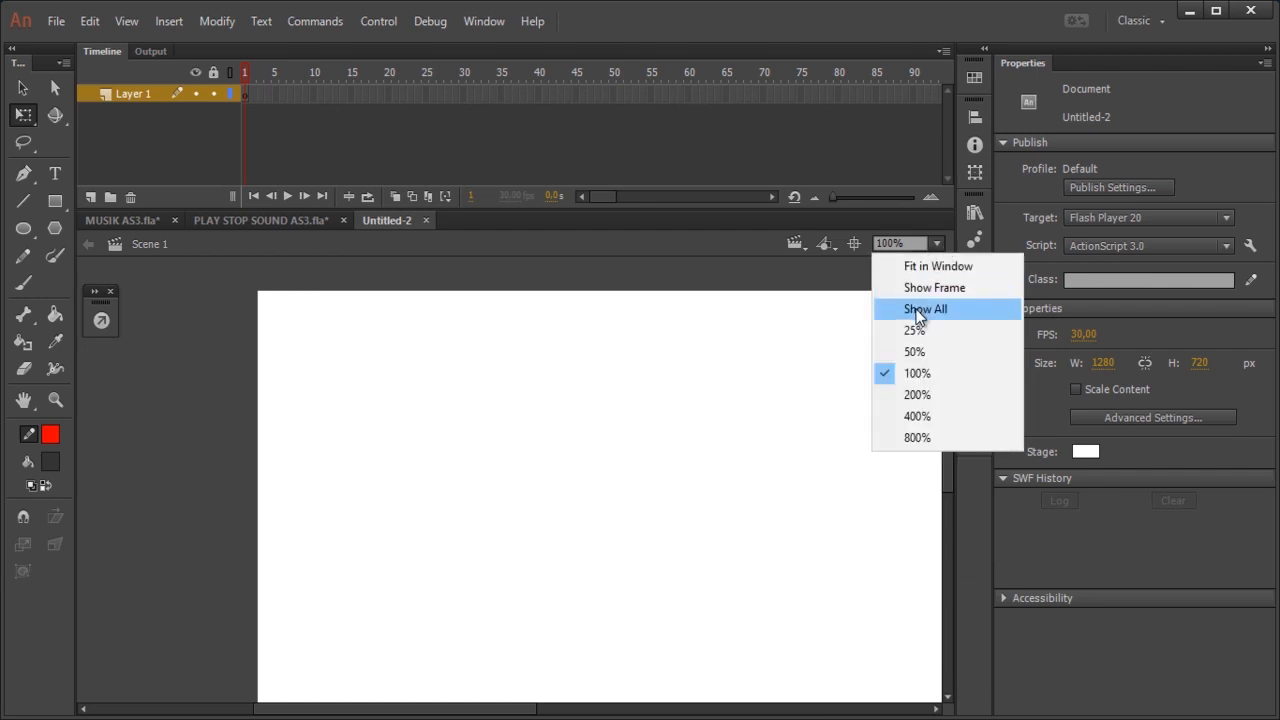
pyautogui.click(917, 354)
pyautogui.moveTo(597, 712); pyautogui.dragTo(685, 712)
pyautogui.moveTo(949, 438); pyautogui.dragTo(949, 471)
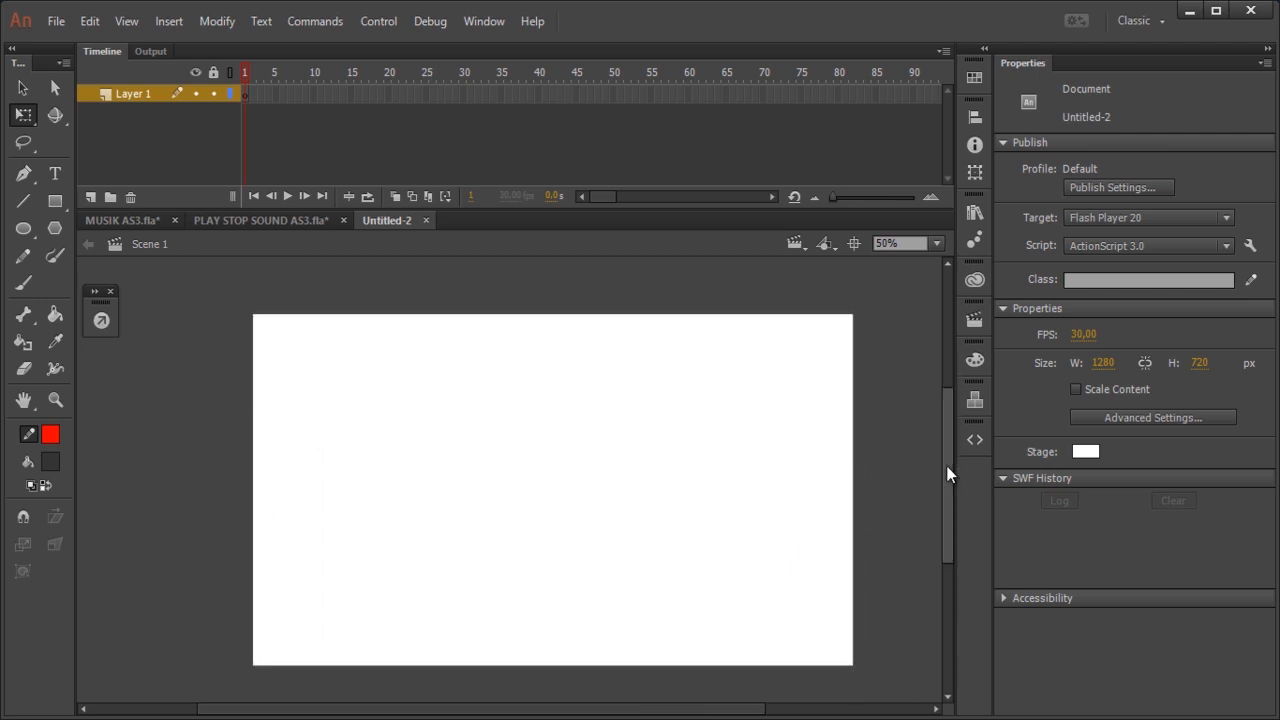
pyautogui.click(246, 218)
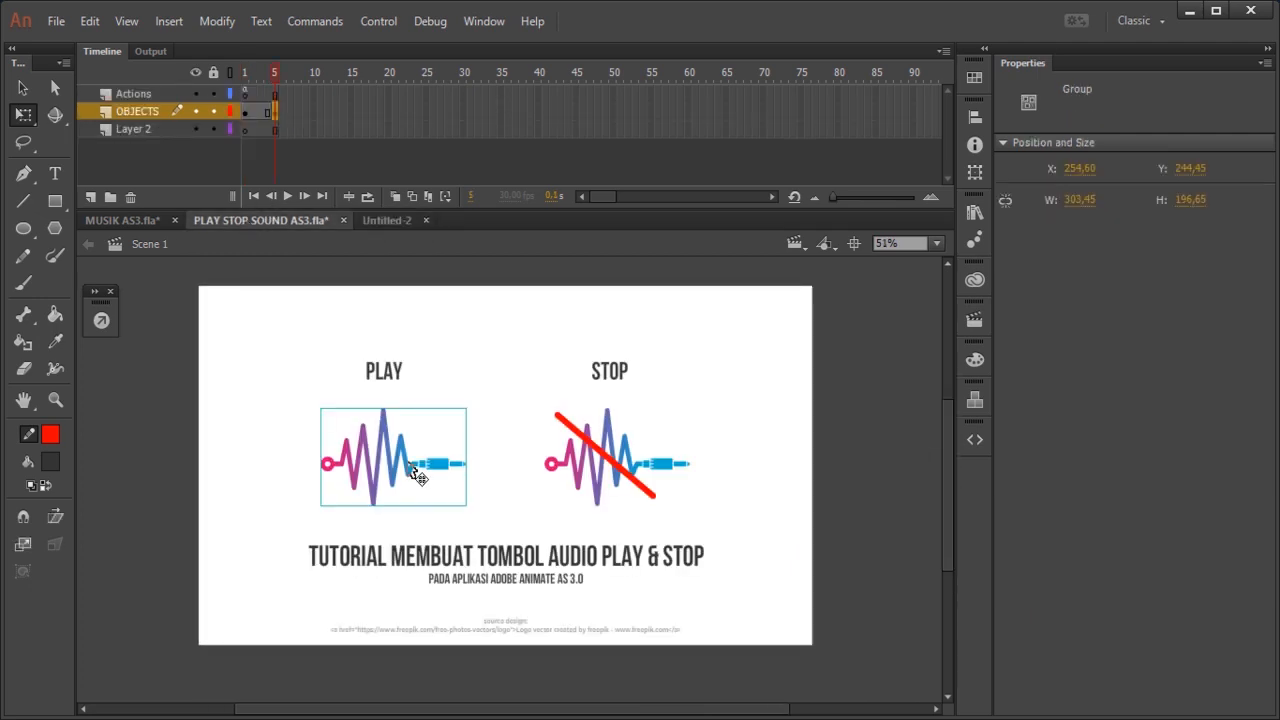
pyautogui.click(378, 218)
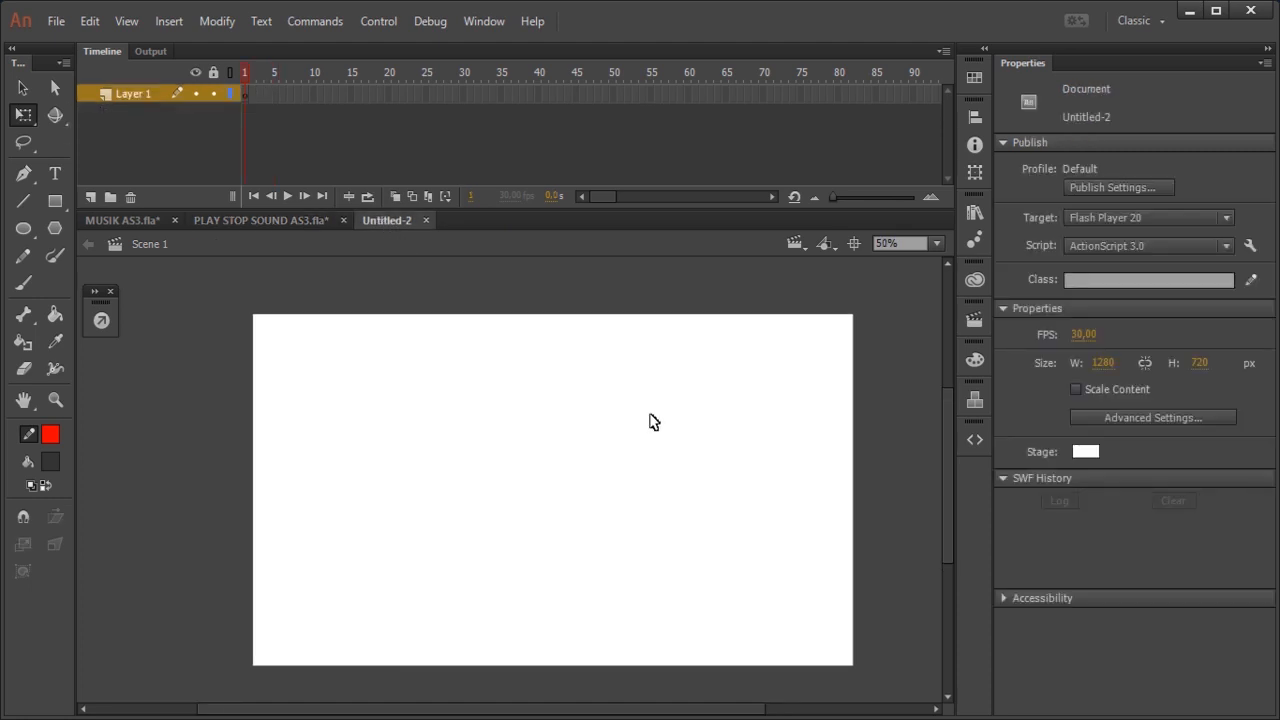
pyautogui.hotkey('ctrl', 'v')
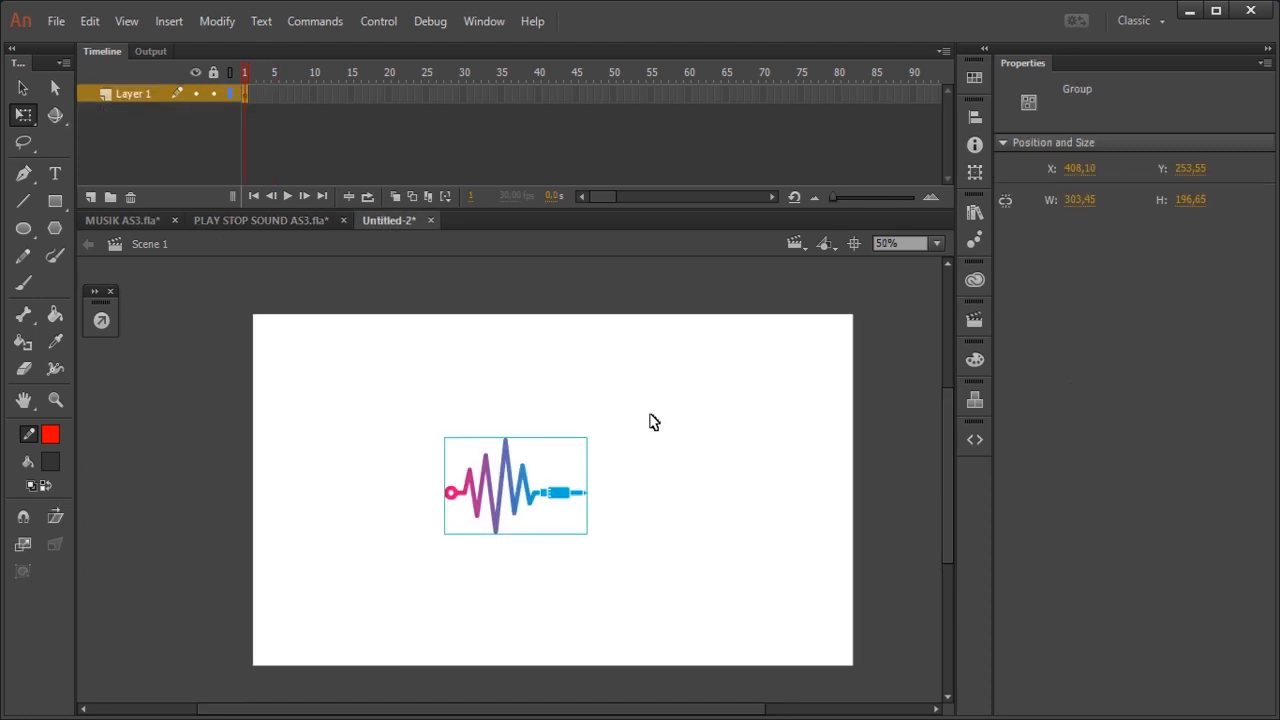
# Step: Center the pasted audio wave logo horizontally and vertically on the stage
pyautogui.click(974, 116)
pyautogui.click(974, 116)
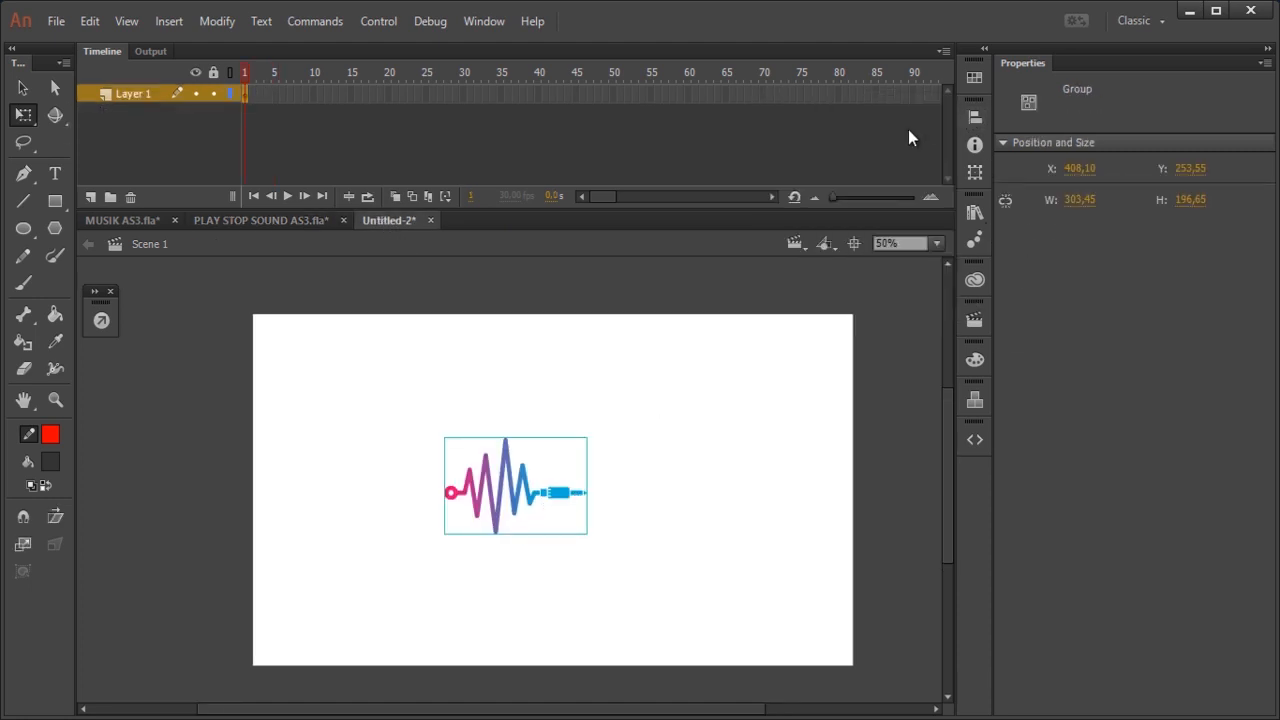
pyautogui.click(971, 116)
pyautogui.click(814, 153)
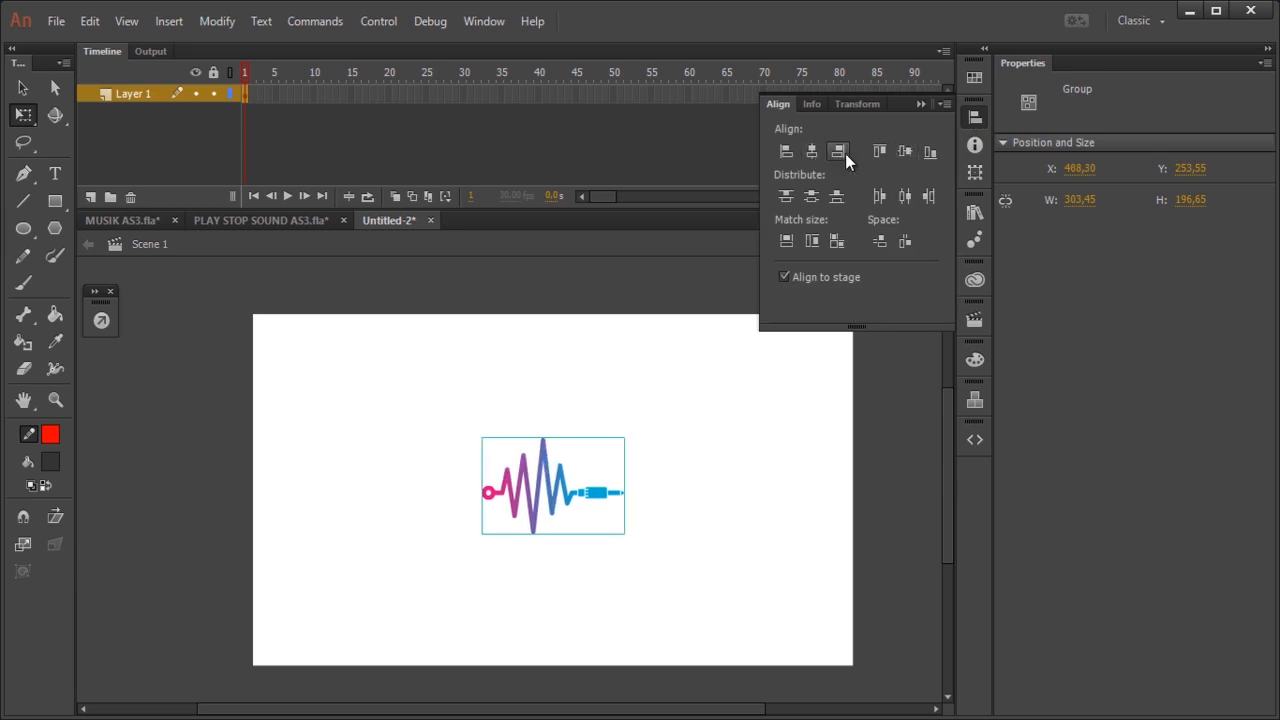
pyautogui.click(906, 151)
pyautogui.click(870, 390)
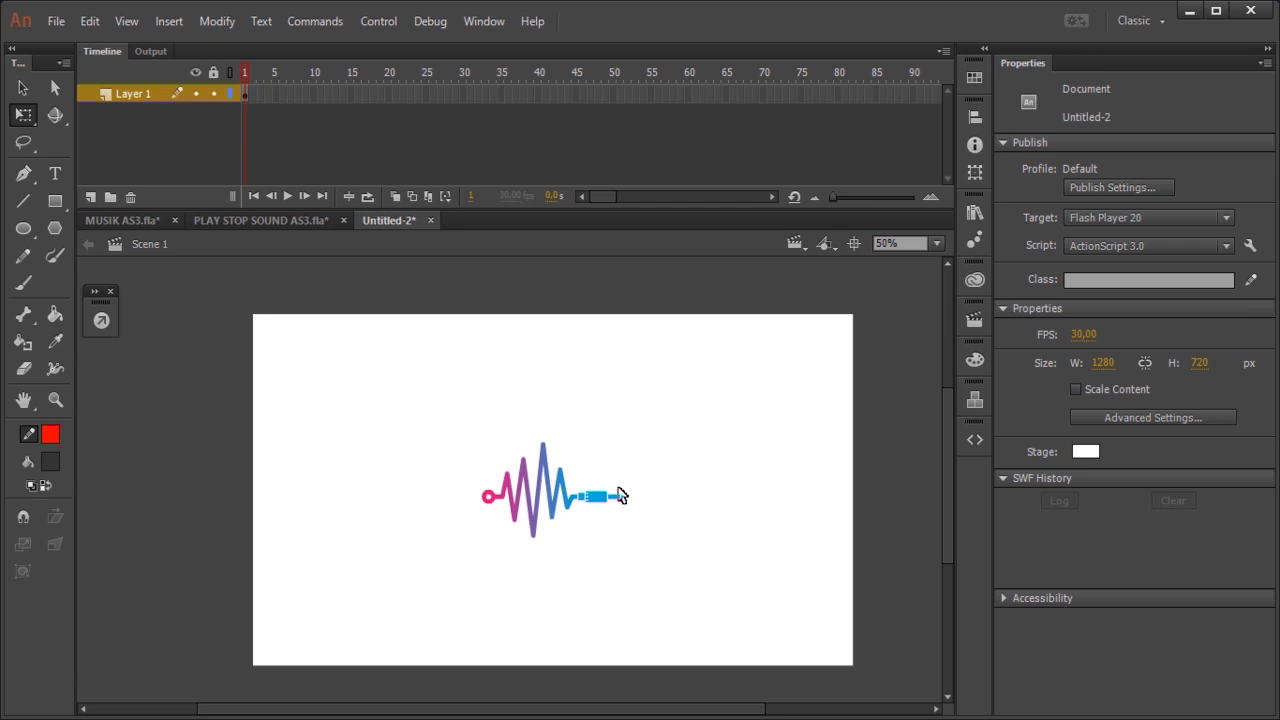
# Step: Convert the audio wave logo to a Movie Clip symbol named musik
pyautogui.click(578, 504)
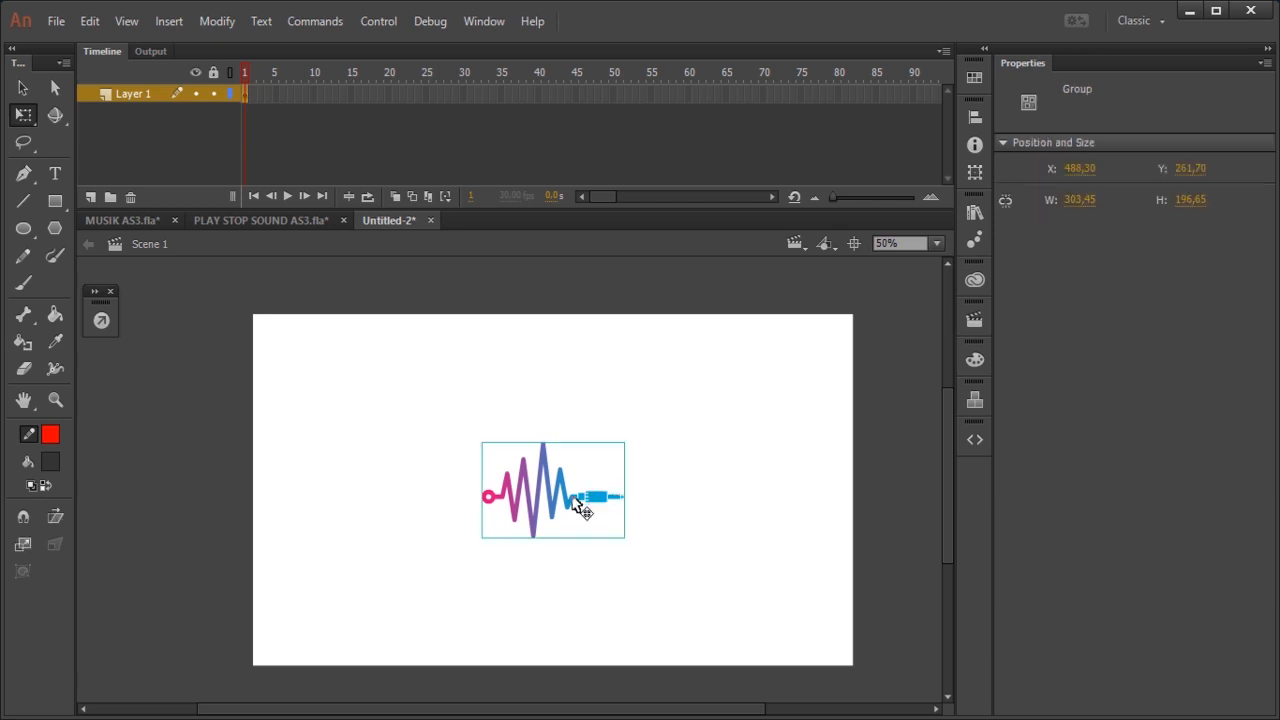
pyautogui.rightClick(577, 505)
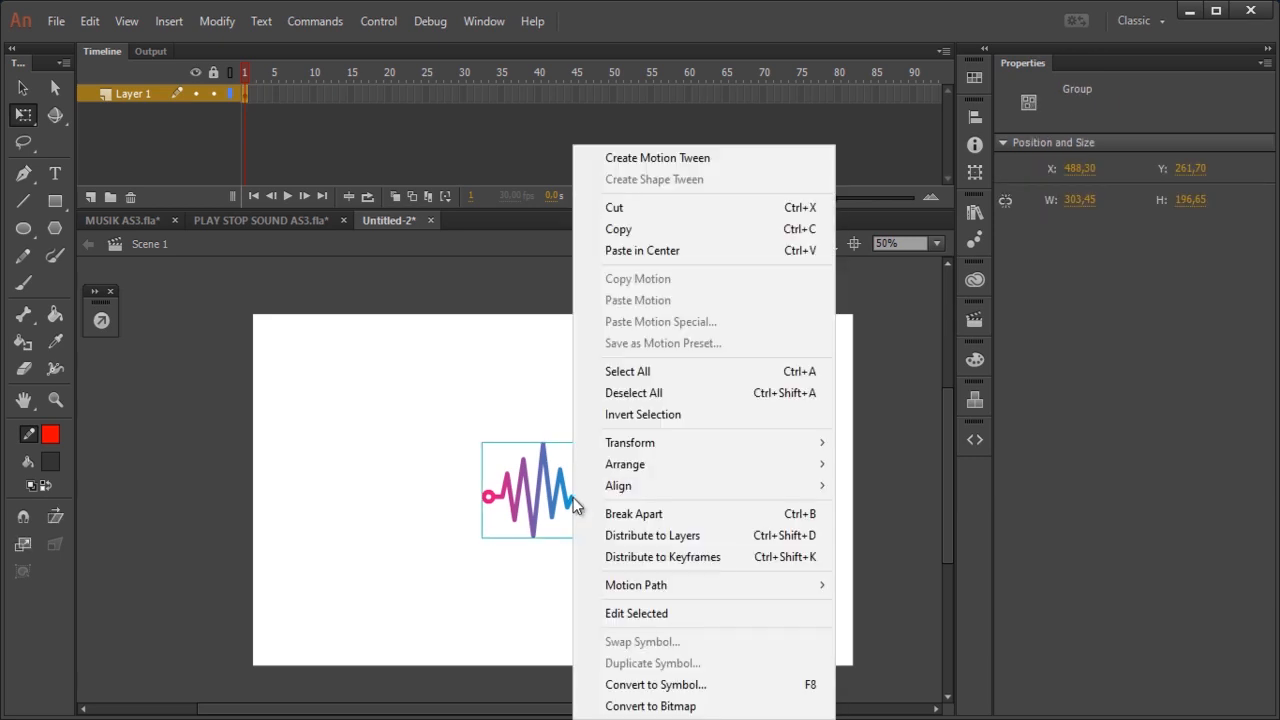
pyautogui.click(688, 685)
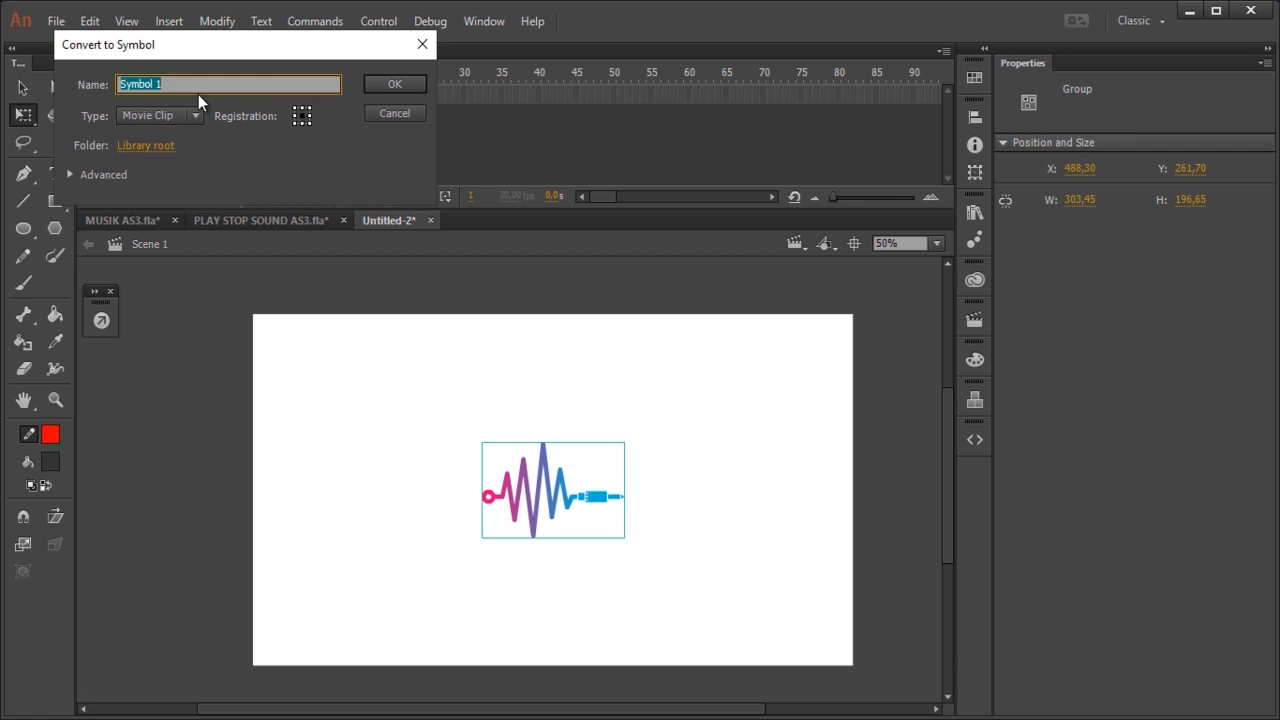
pyautogui.write('aud')
pyautogui.press('BackSpace')
pyautogui.press('BackSpace')
pyautogui.press('BackSpace')
pyautogui.write('musik')
pyautogui.click(395, 86)
pyautogui.click(718, 497)
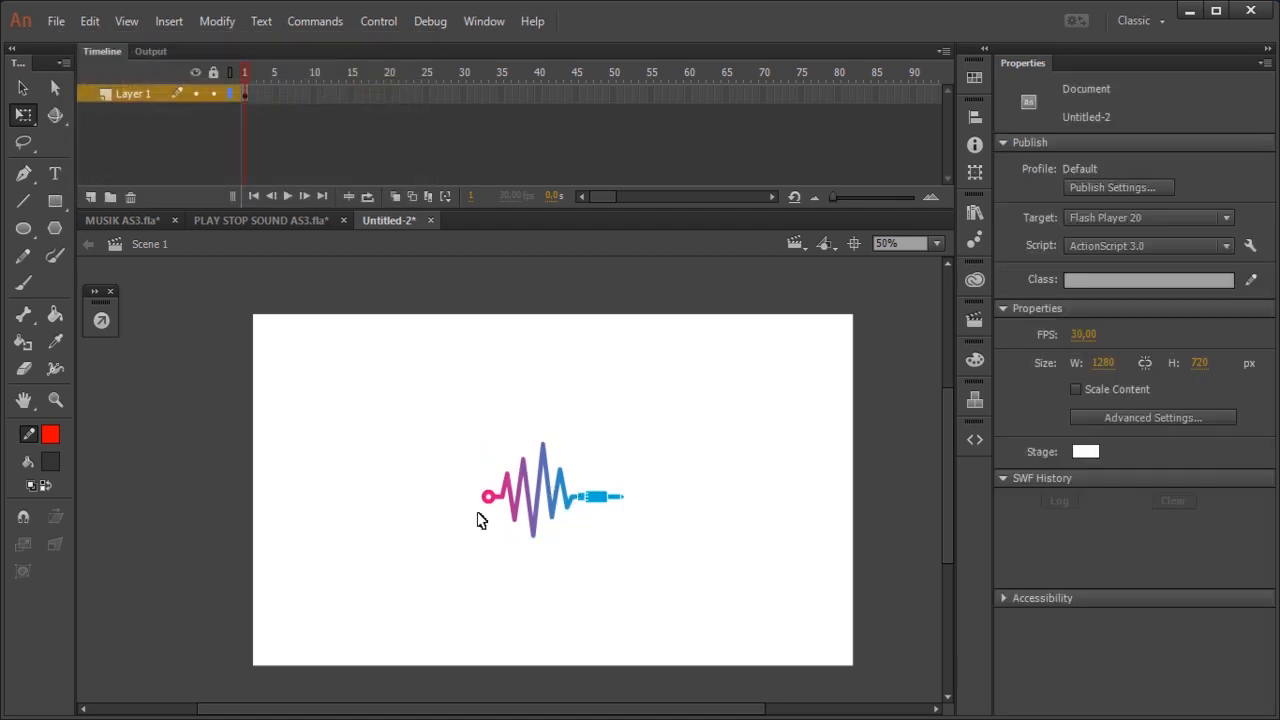
# Step: Open the musik movie clip for editing and select frame 1 of Layer 1
pyautogui.click(582, 505)
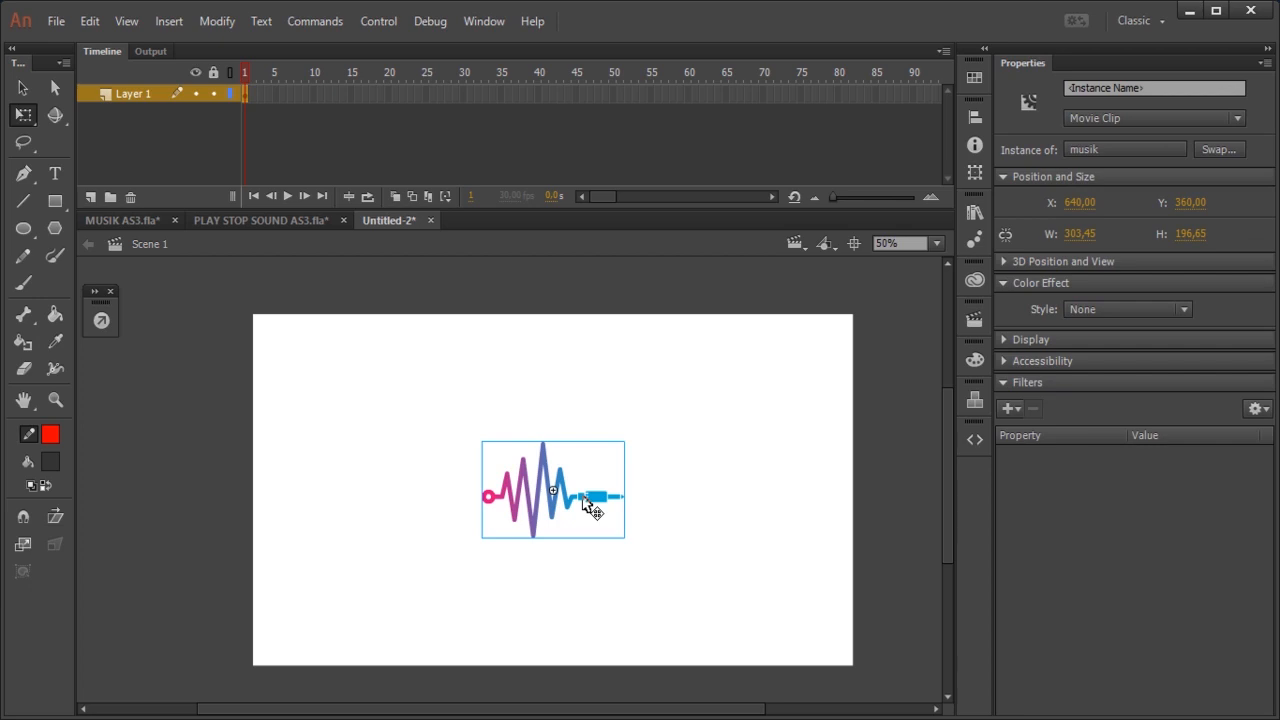
pyautogui.doubleClick(584, 498)
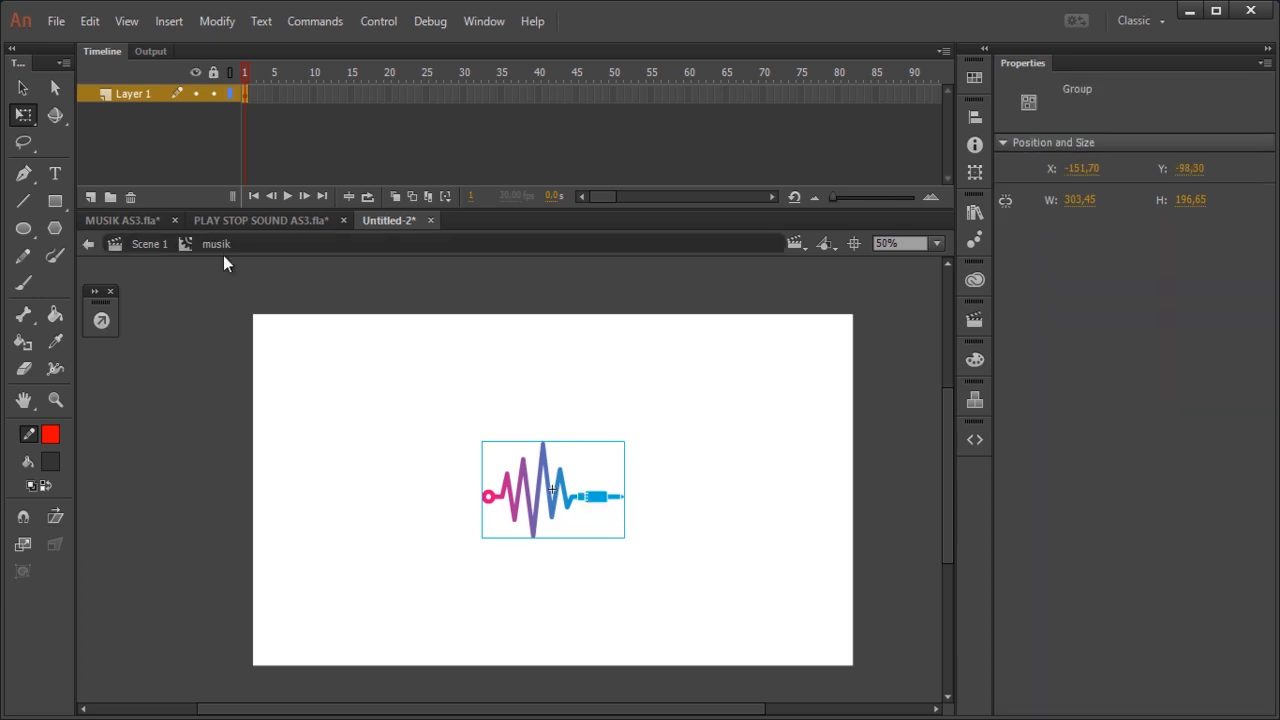
pyautogui.click(685, 413)
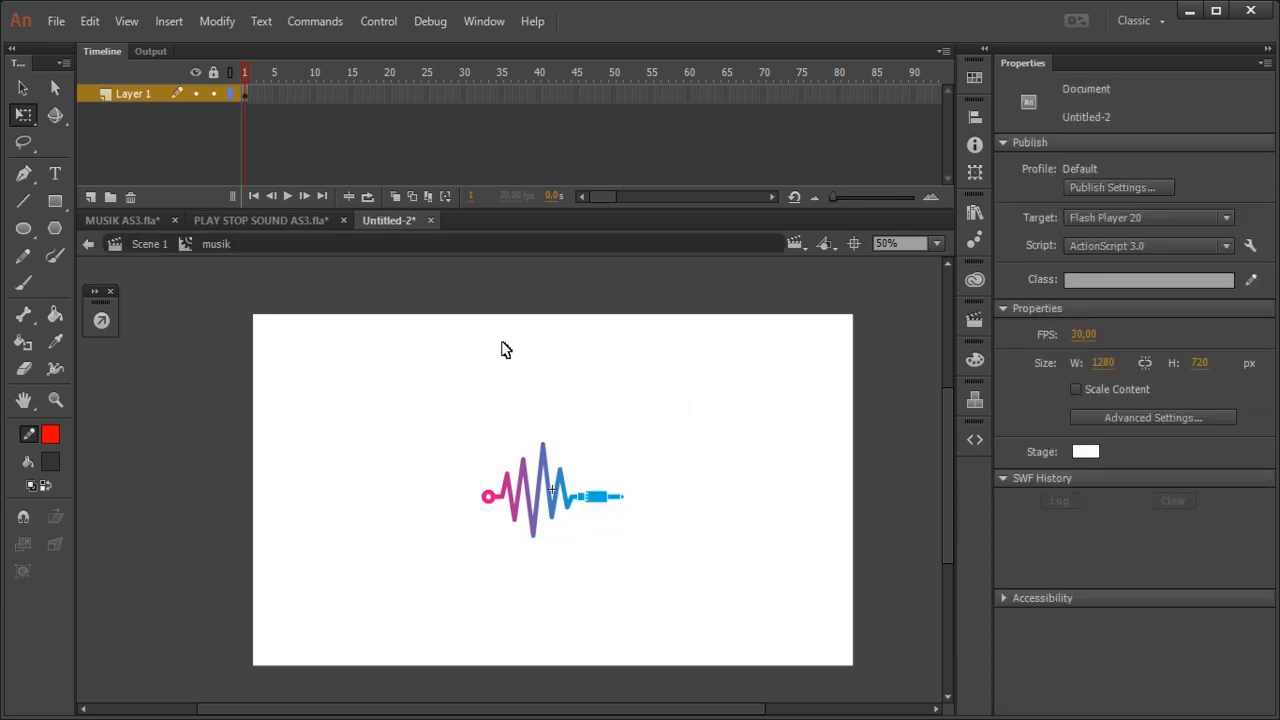
pyautogui.click(247, 94)
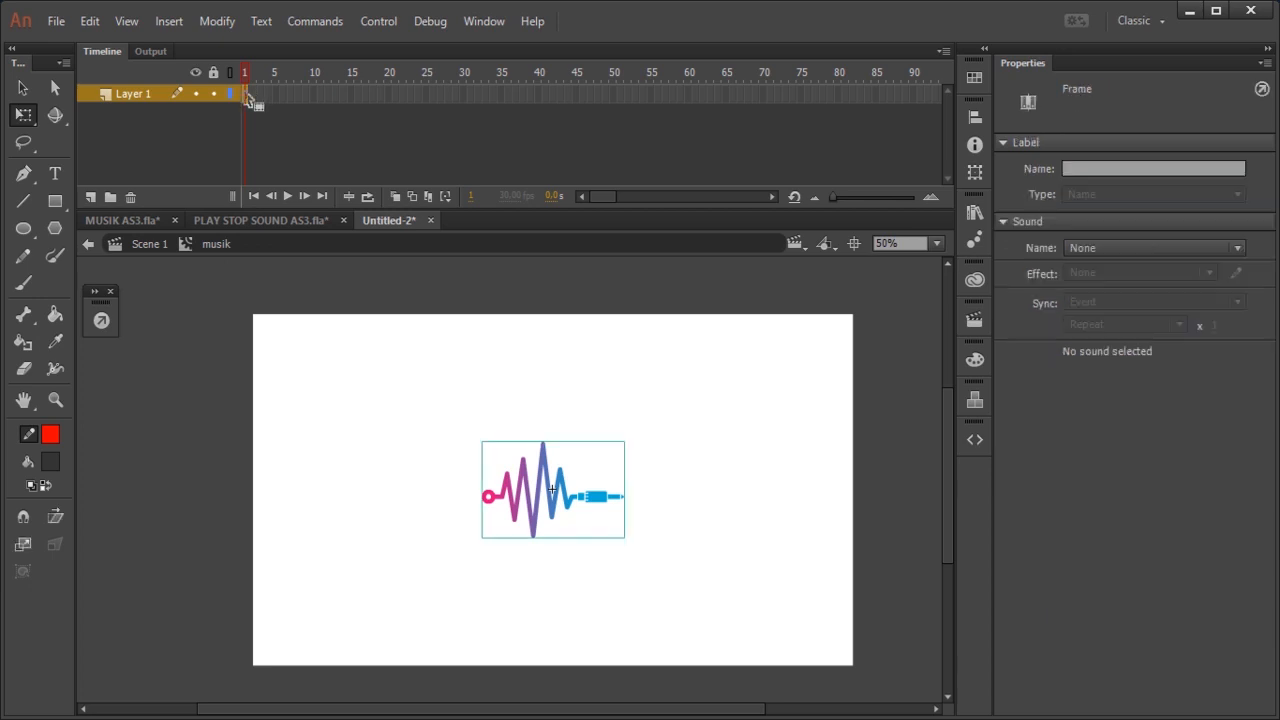
pyautogui.click(253, 98)
pyautogui.click(246, 94)
pyautogui.click(252, 96)
pyautogui.click(246, 94)
# Step: Draw a straight diagonal line about 172 by 170 px across the logo, from upper left to lower right, and select it
pyautogui.click(24, 200)
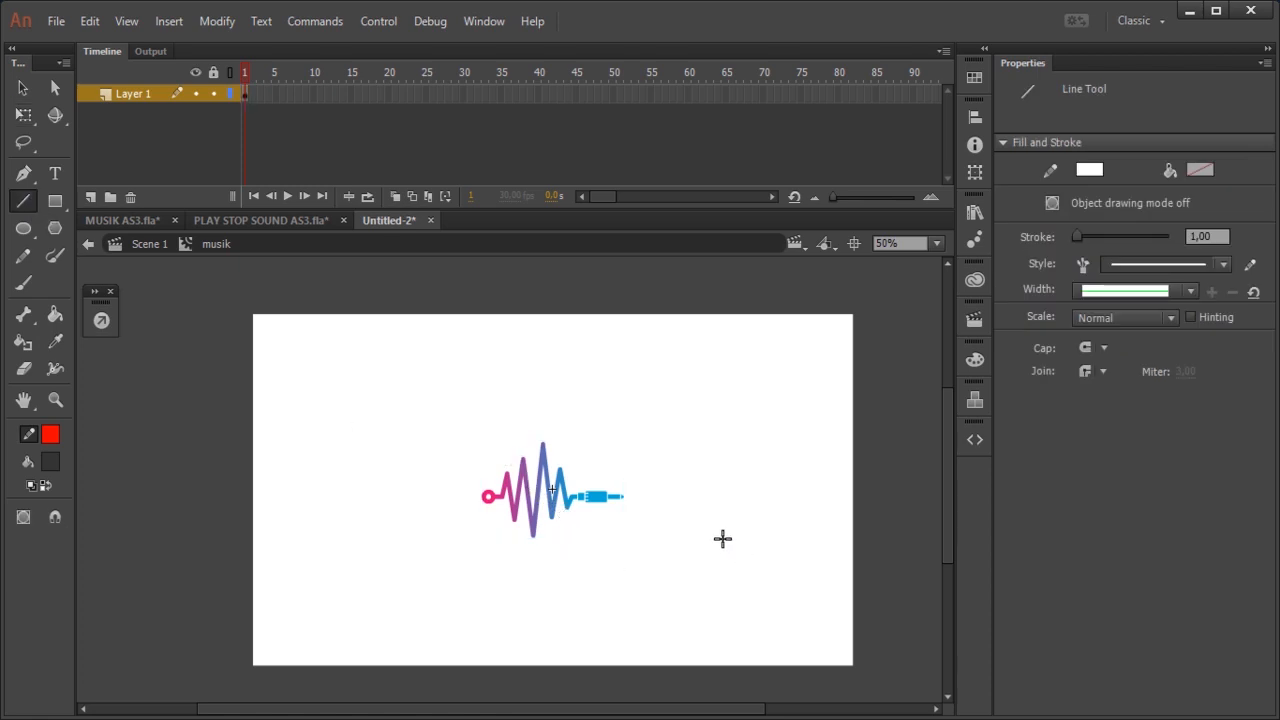
pyautogui.click(24, 173)
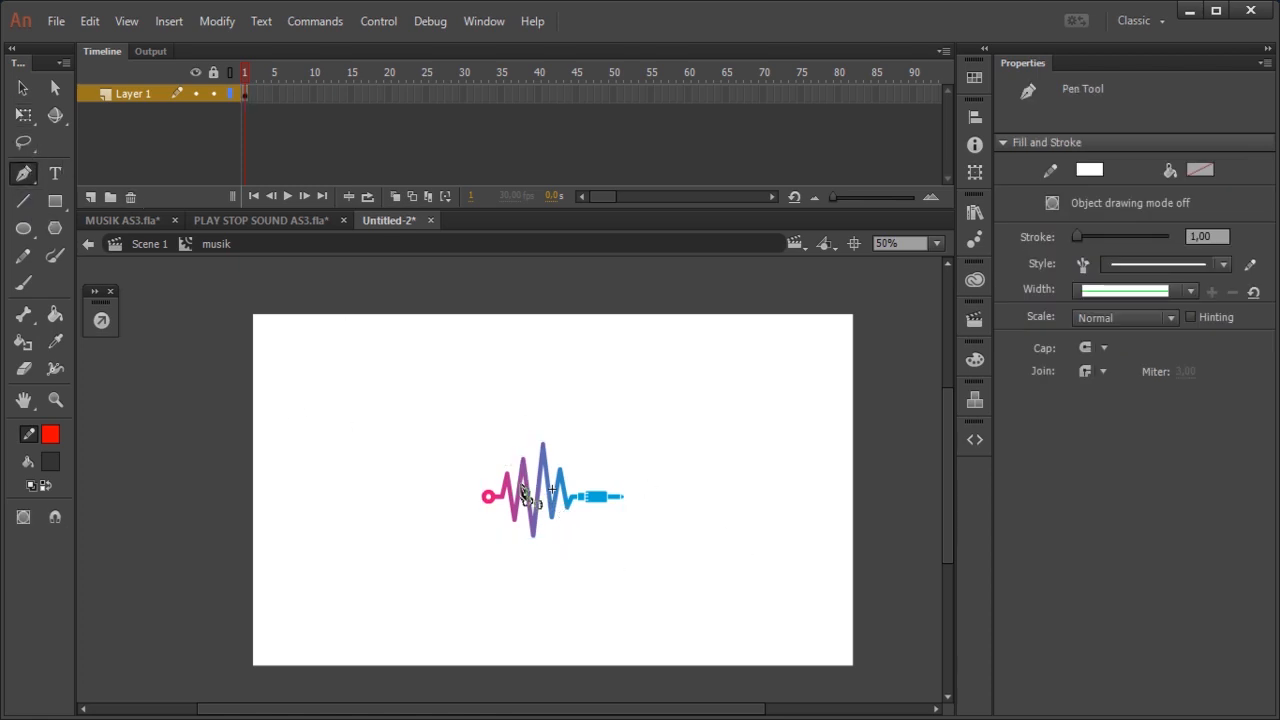
pyautogui.click(502, 448)
pyautogui.click(24, 89)
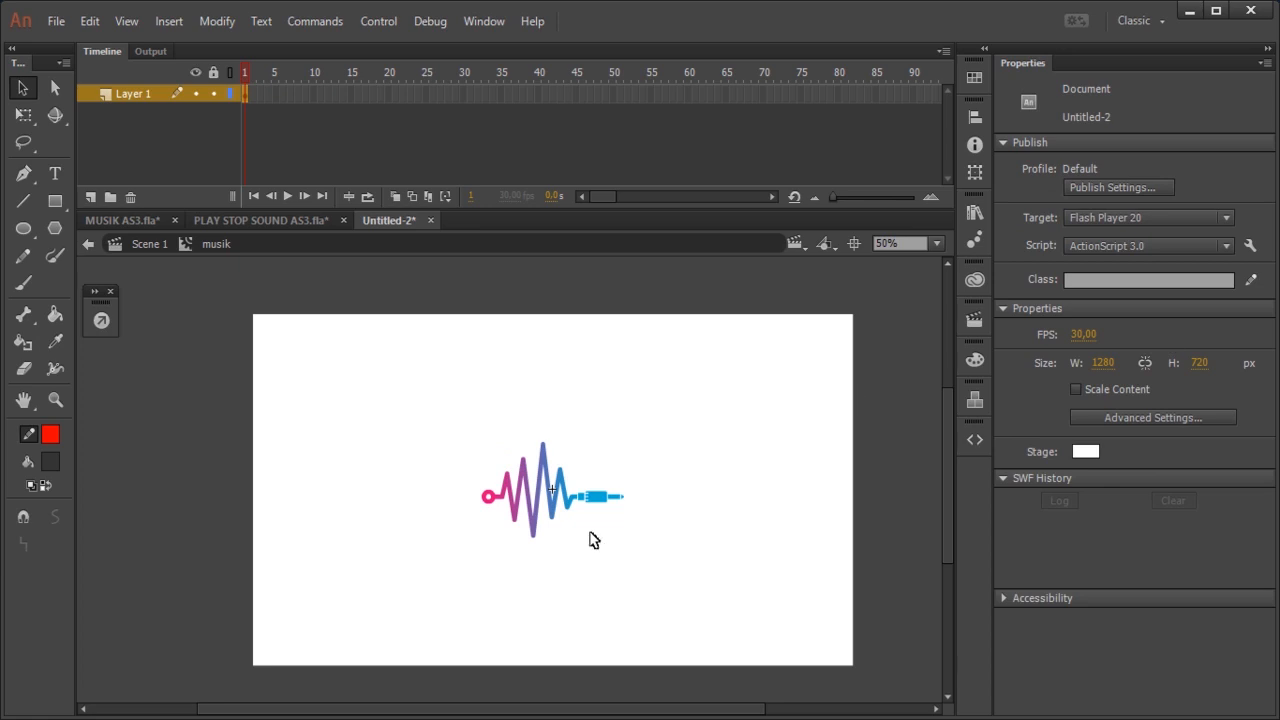
pyautogui.click(577, 527)
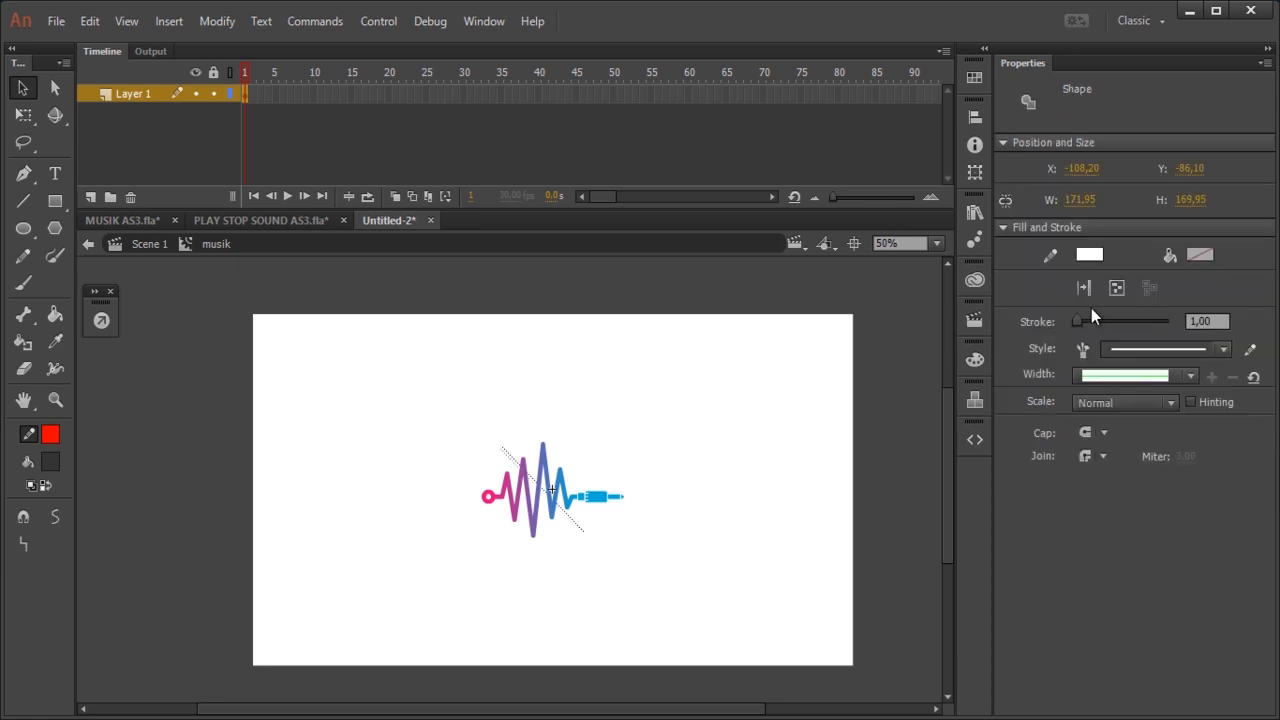
# Step: Set the diagonal line's stroke to red with a thickness of 17.30 and group the line in front of the logo
pyautogui.click(1090, 255)
pyautogui.click(813, 398)
pyautogui.moveTo(1076, 322); pyautogui.dragTo(1085, 322)
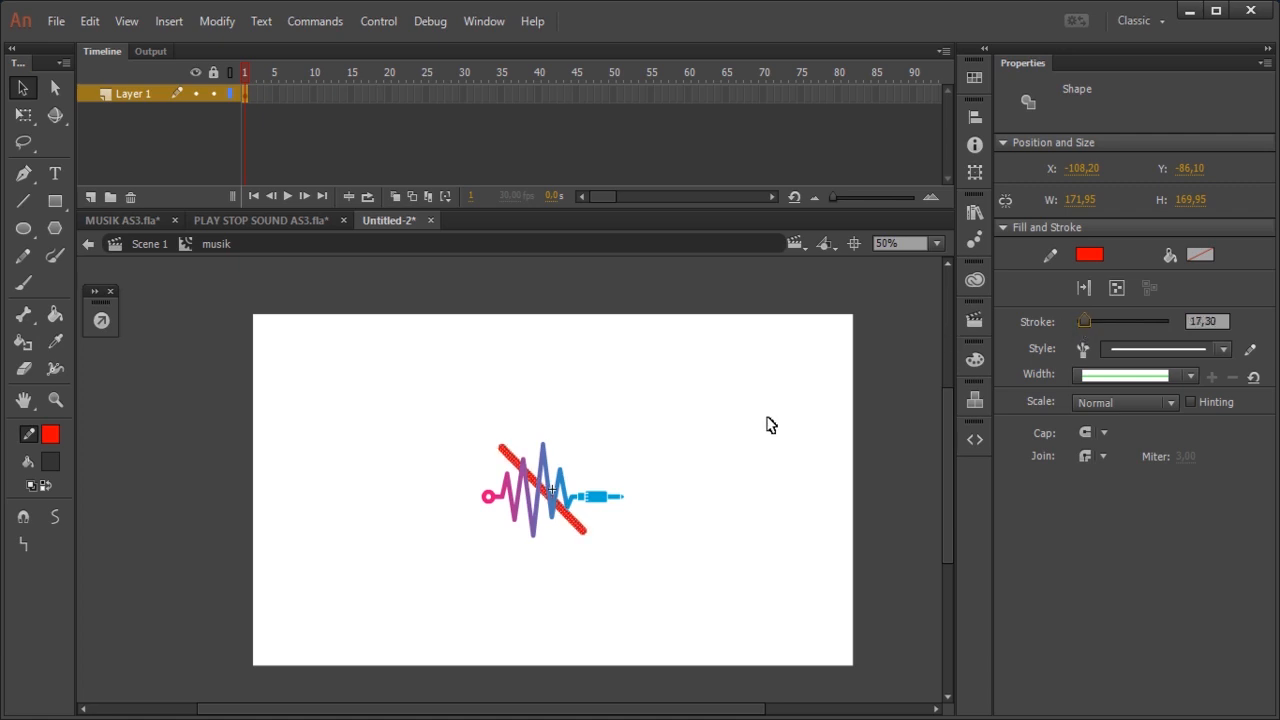
pyautogui.click(476, 497)
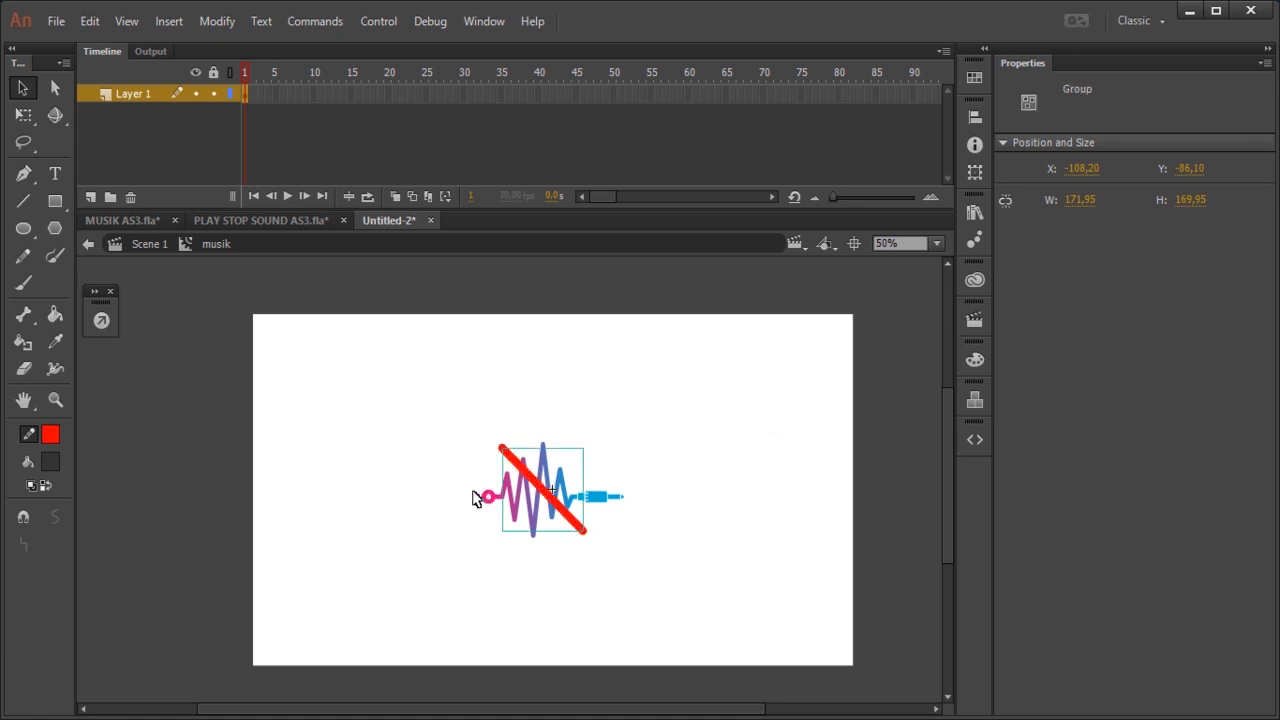
pyautogui.click(672, 451)
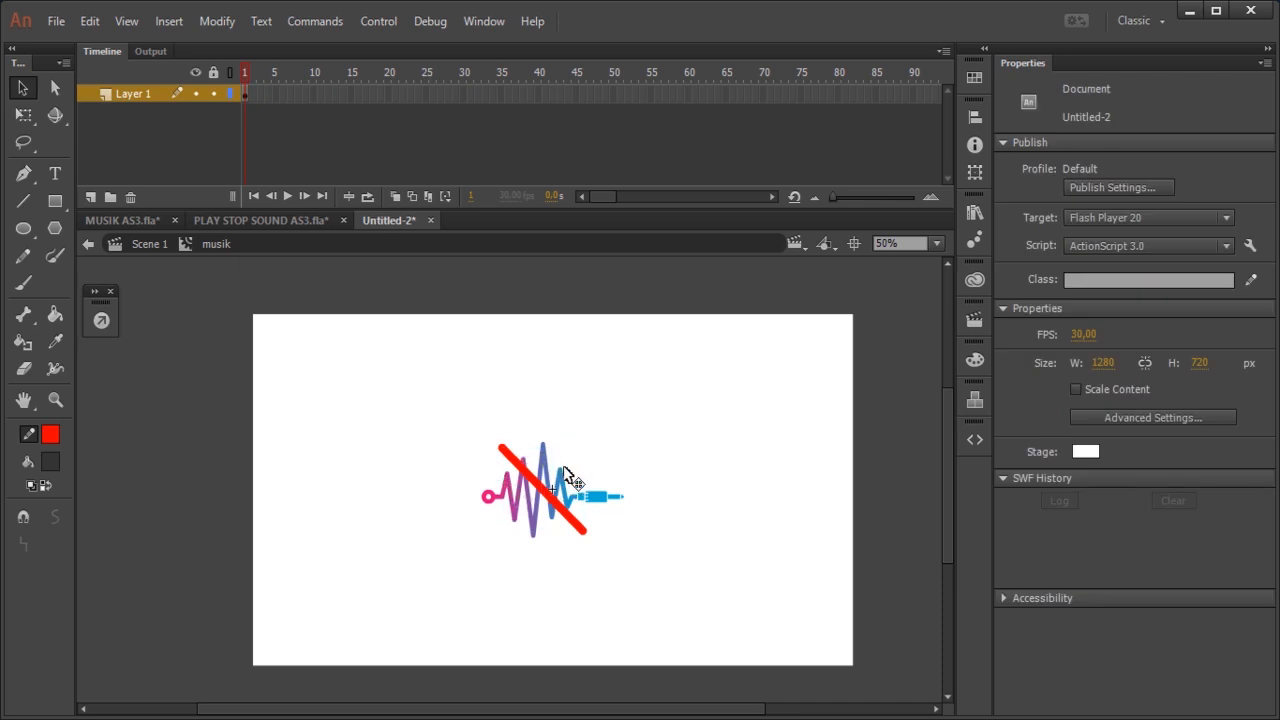
pyautogui.click(552, 493)
pyautogui.click(671, 433)
# Step: Convert the logo and the red diagonal line together to a Button symbol named btof
pyautogui.moveTo(433, 411); pyautogui.dragTo(651, 571)
pyautogui.rightClick(556, 495)
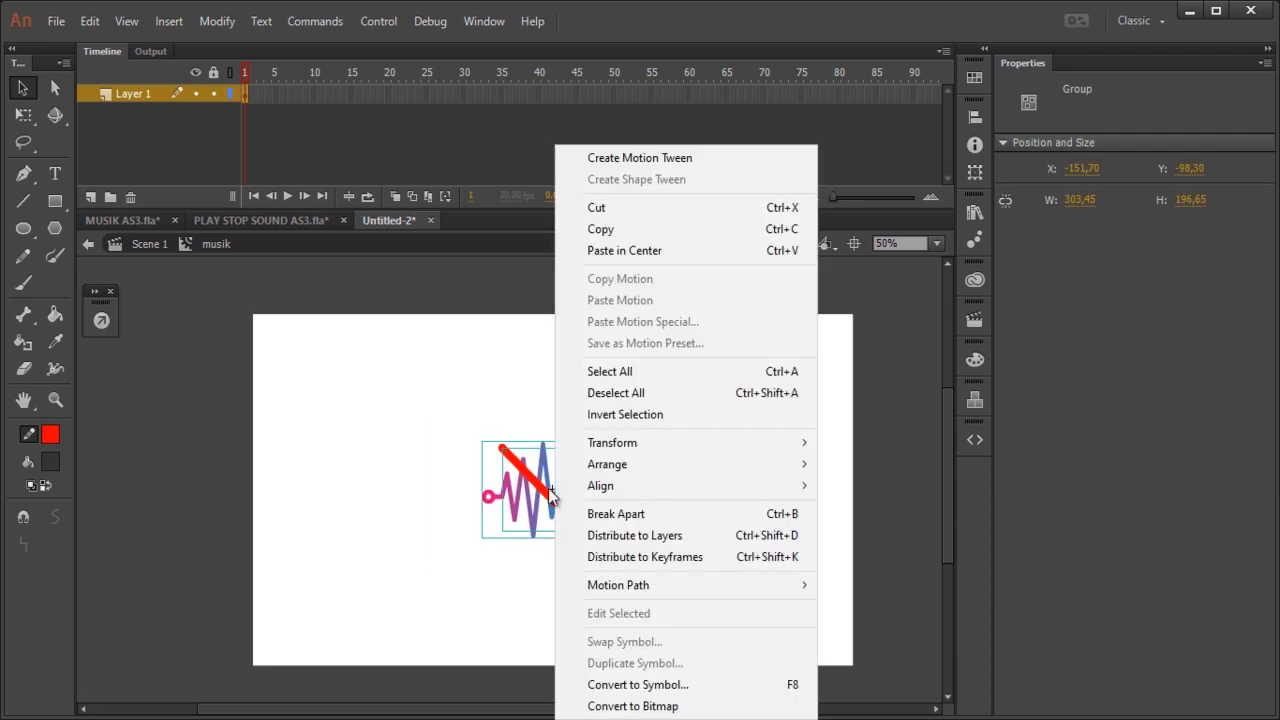
pyautogui.click(397, 383)
pyautogui.moveTo(398, 380); pyautogui.dragTo(740, 600)
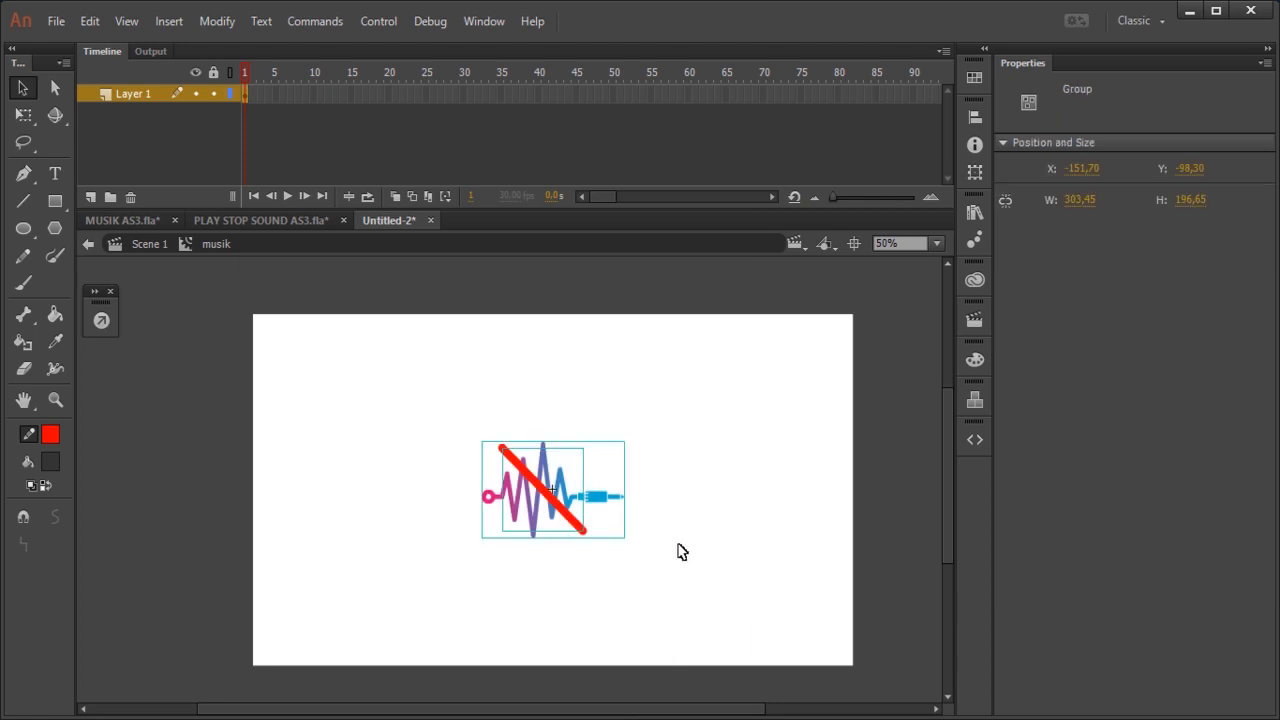
pyautogui.rightClick(562, 506)
pyautogui.click(695, 684)
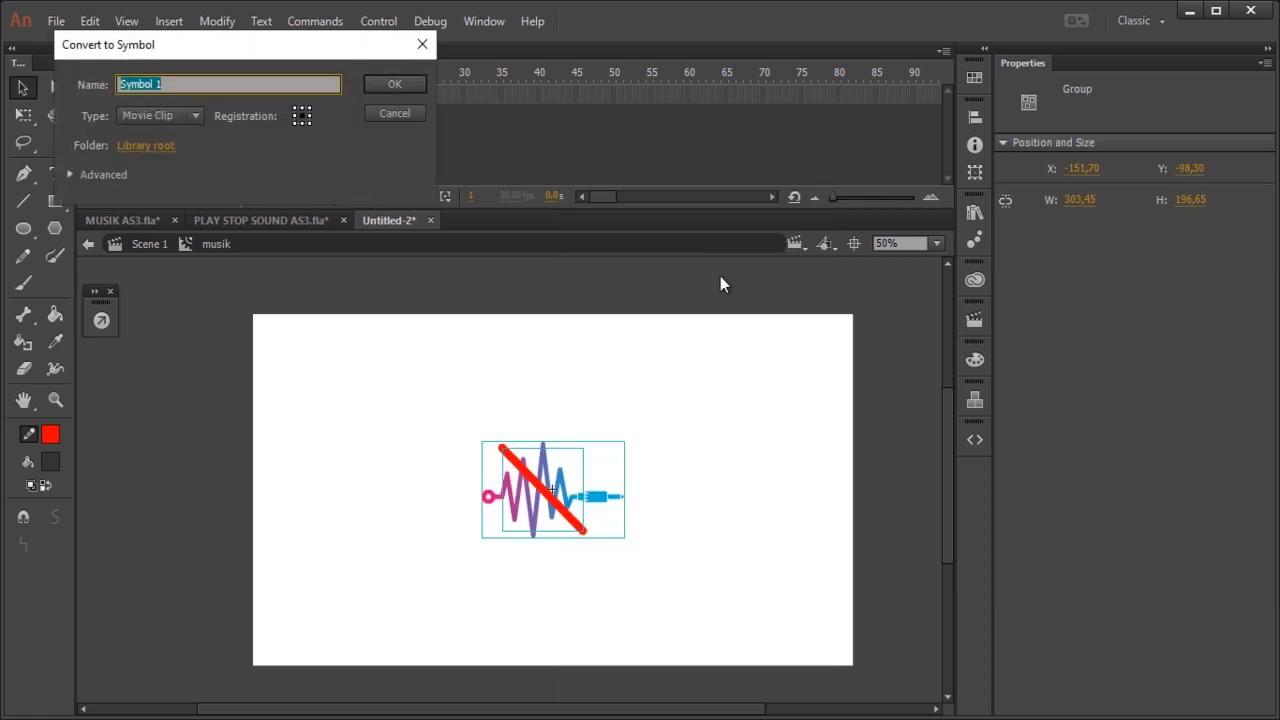
pyautogui.click(172, 117)
pyautogui.click(155, 158)
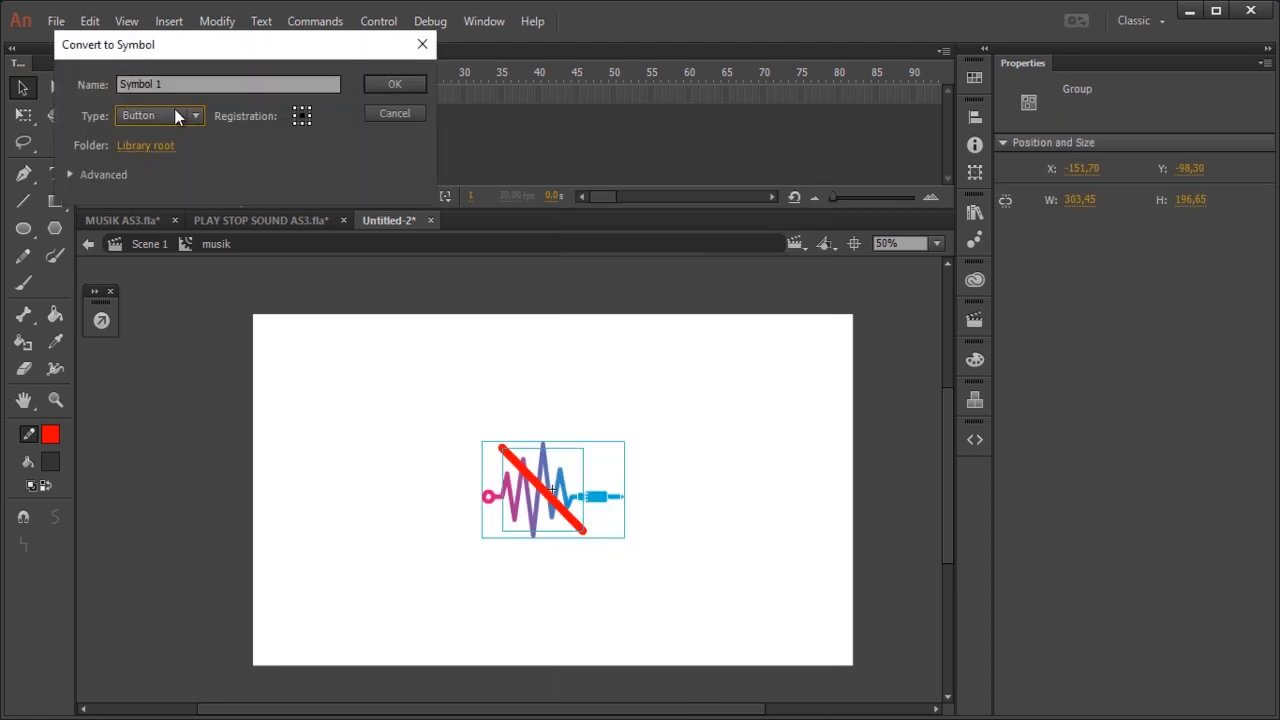
pyautogui.write('bt')
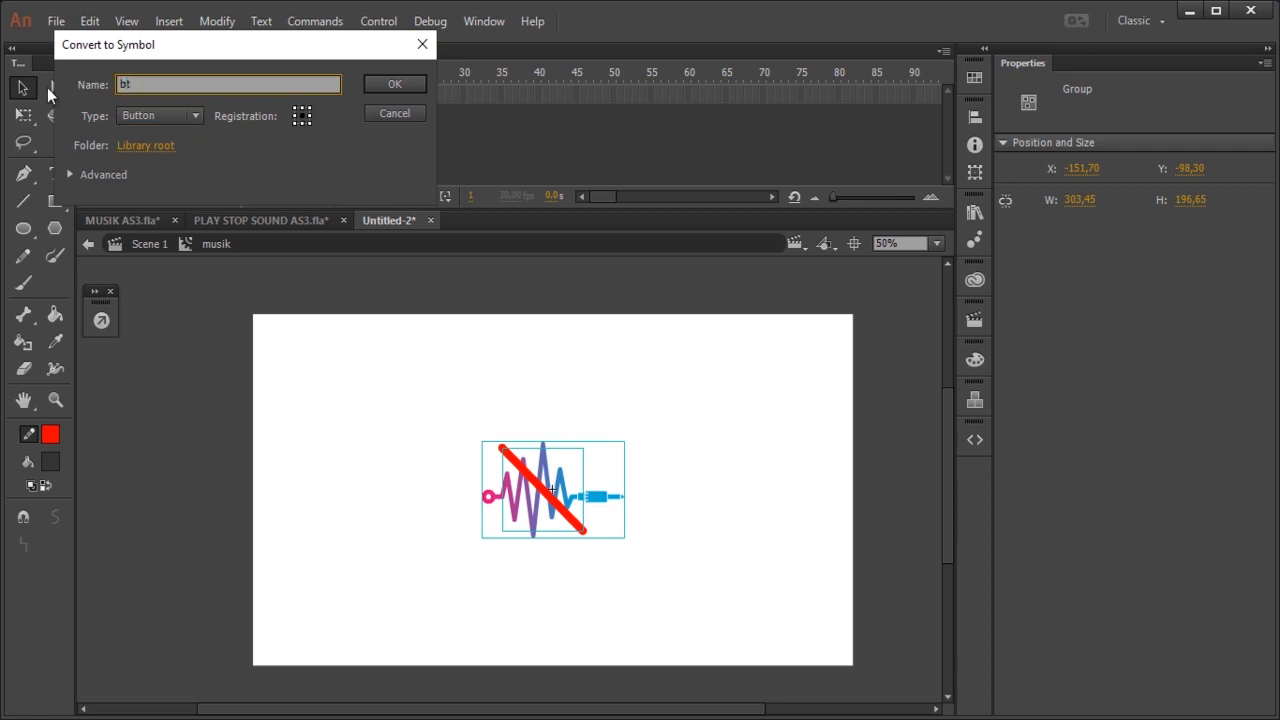
pyautogui.write('of')
pyautogui.click(394, 83)
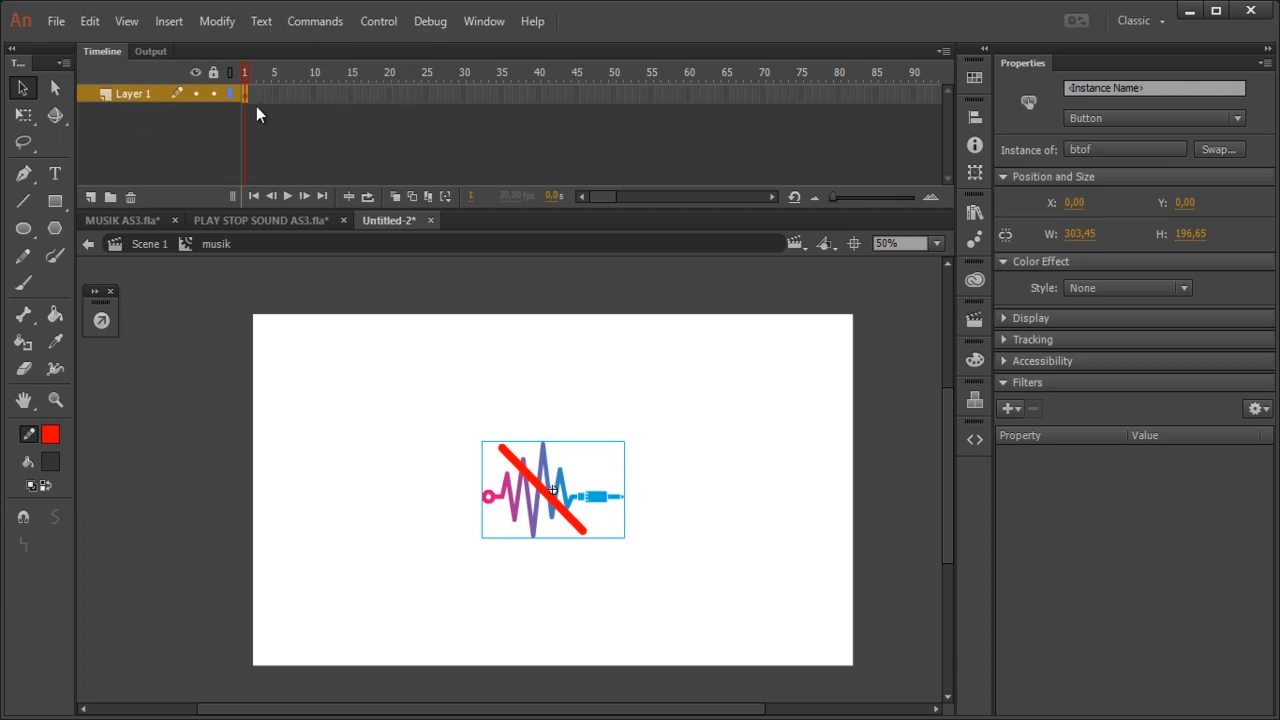
# Step: Insert a keyframe at frame 2 of Layer 1 and duplicate its btof button as a new symbol named bton
pyautogui.rightClick(250, 93)
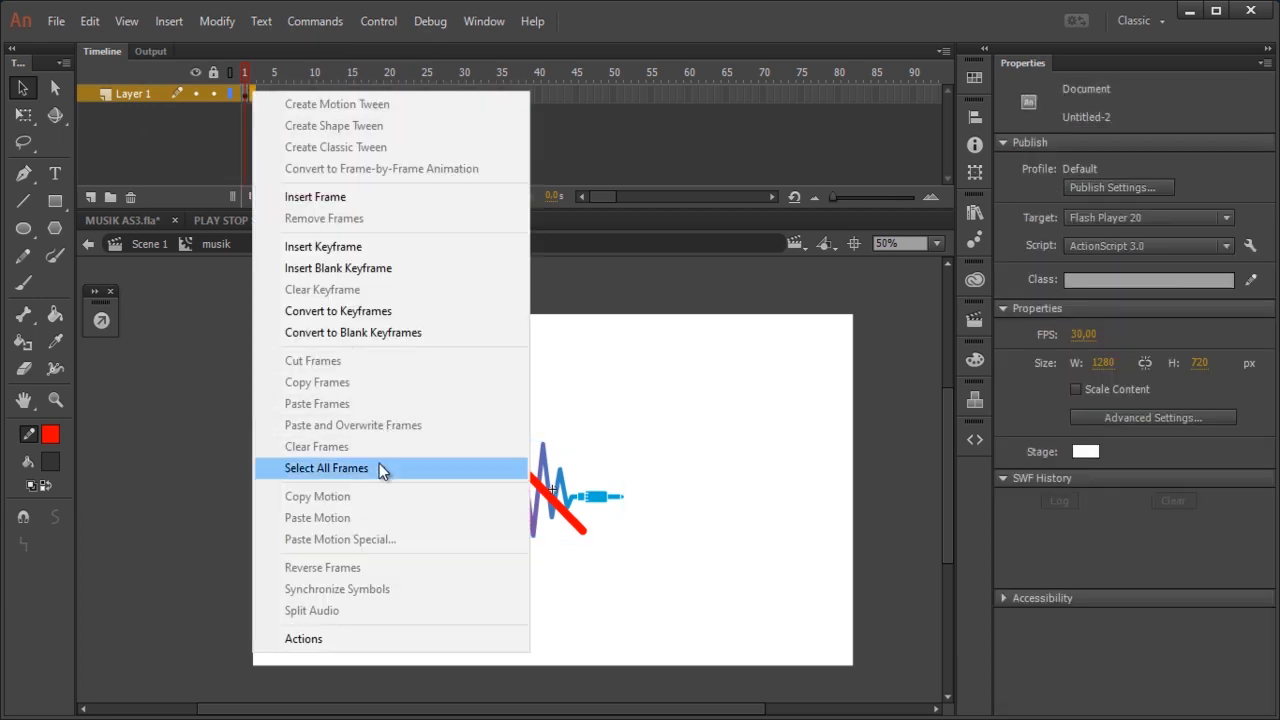
pyautogui.click(404, 246)
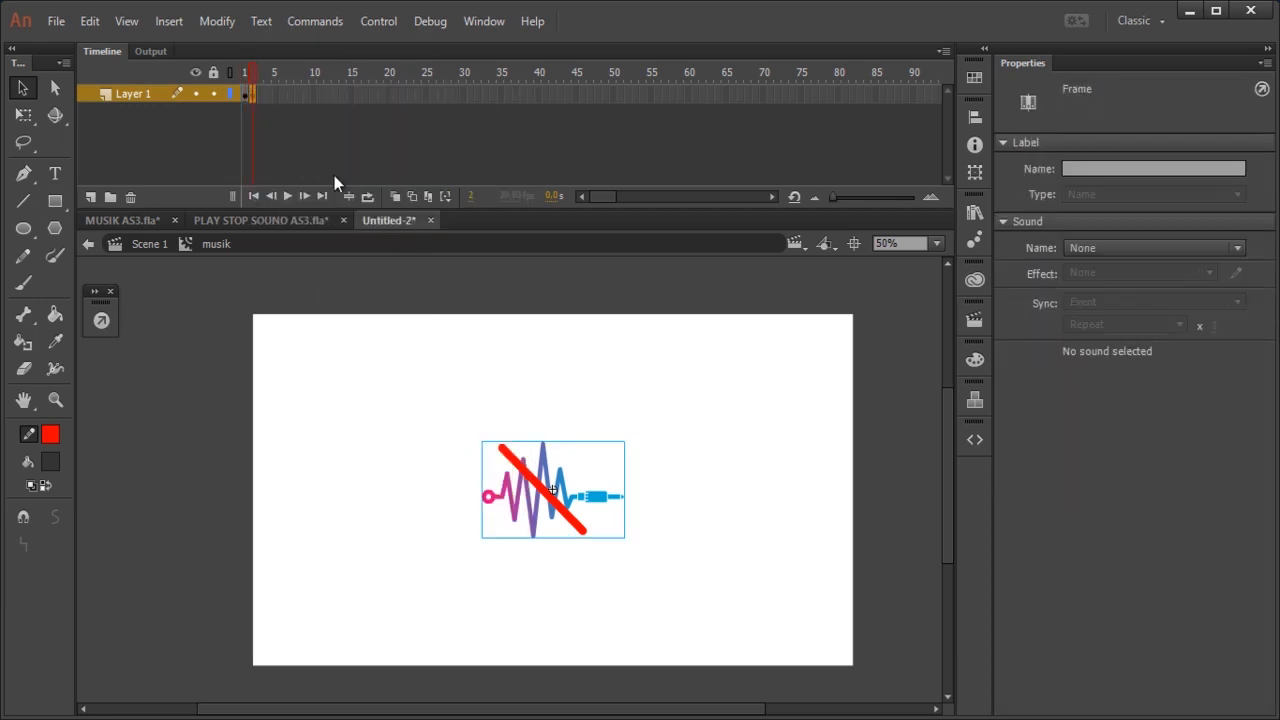
pyautogui.click(632, 481)
pyautogui.click(535, 470)
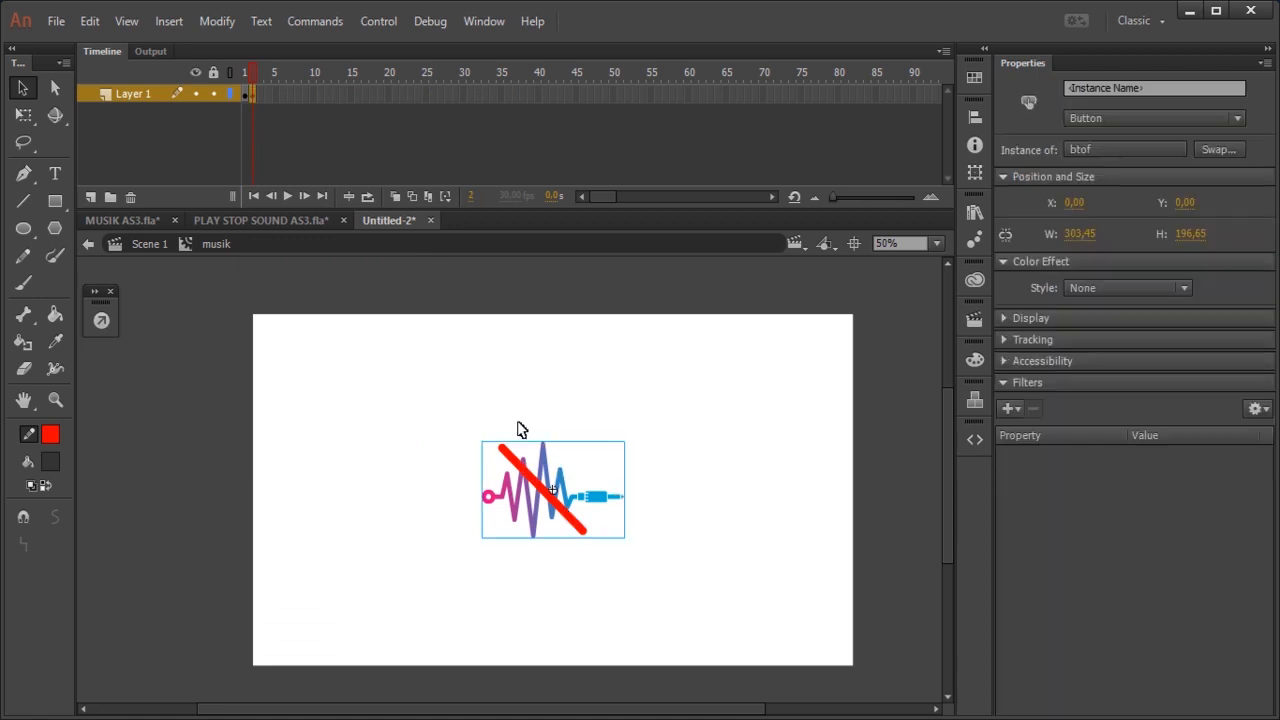
pyautogui.rightClick(551, 504)
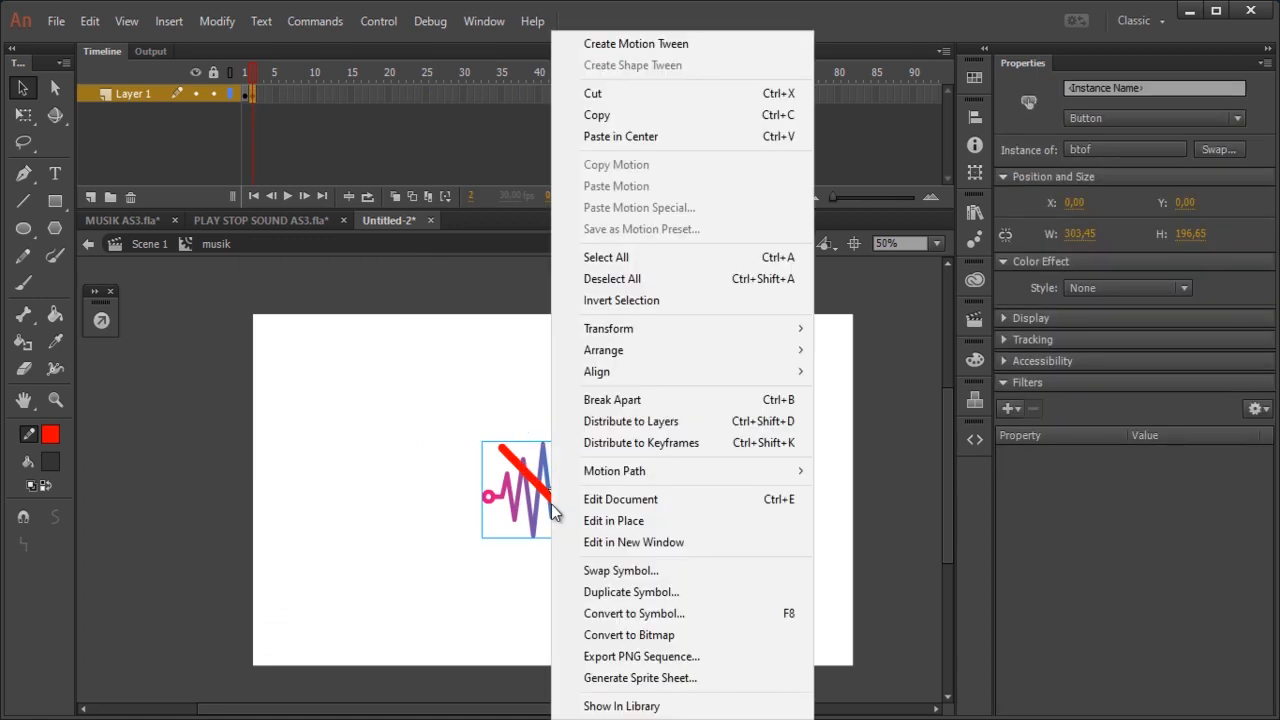
pyautogui.click(707, 591)
pyautogui.moveTo(719, 393); pyautogui.dragTo(667, 426)
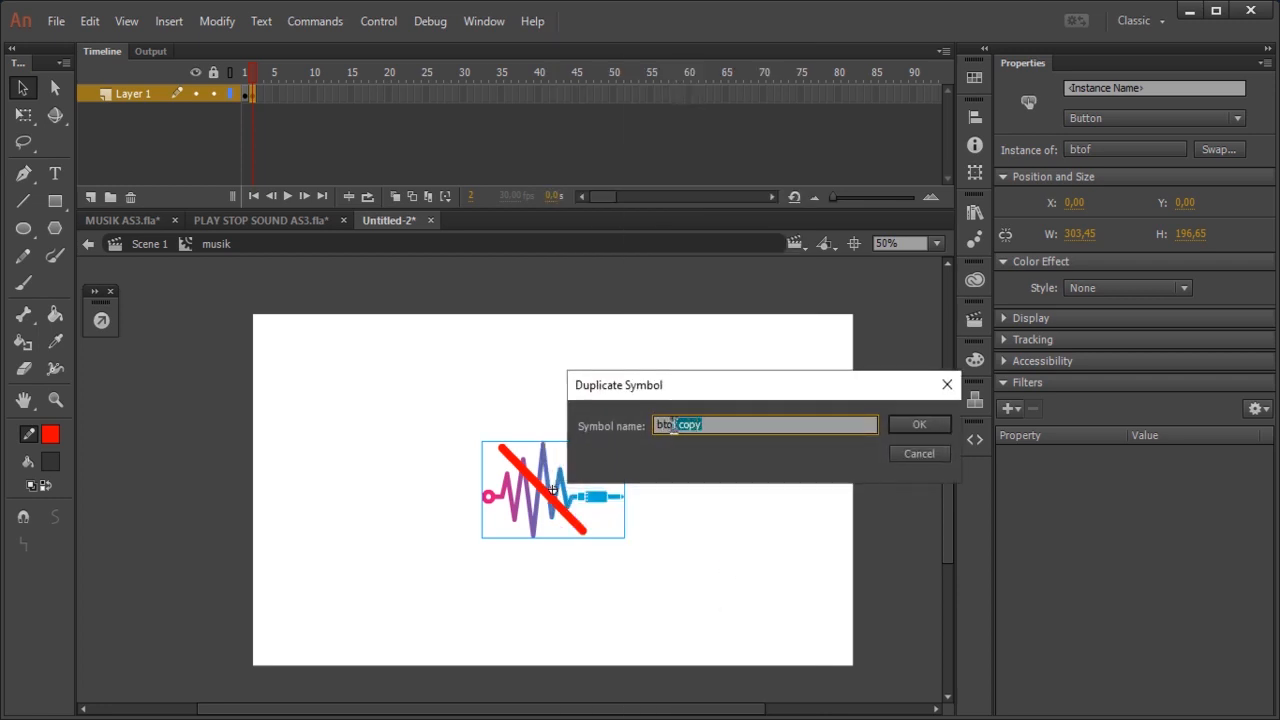
pyautogui.write('on')
pyautogui.click(926, 424)
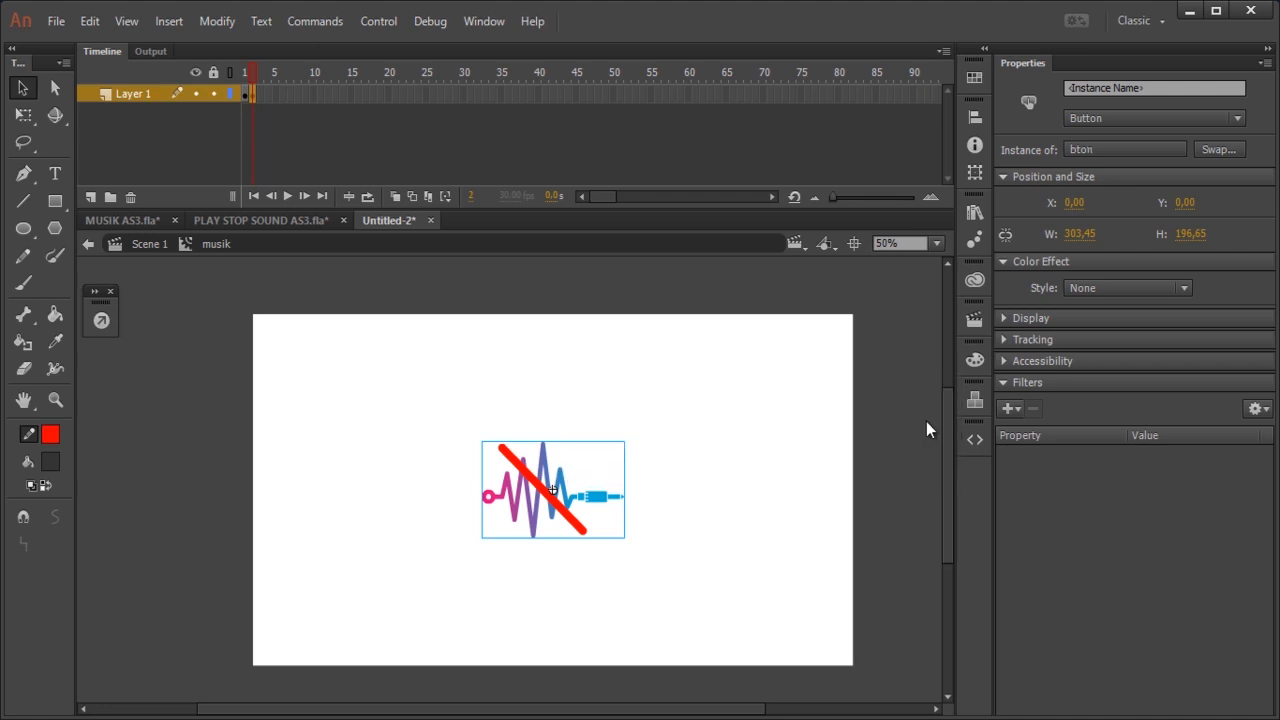
# Step: Delete the red diagonal line inside the bton button, return to the musik clip and compare frames 1 and 2
pyautogui.doubleClick(573, 508)
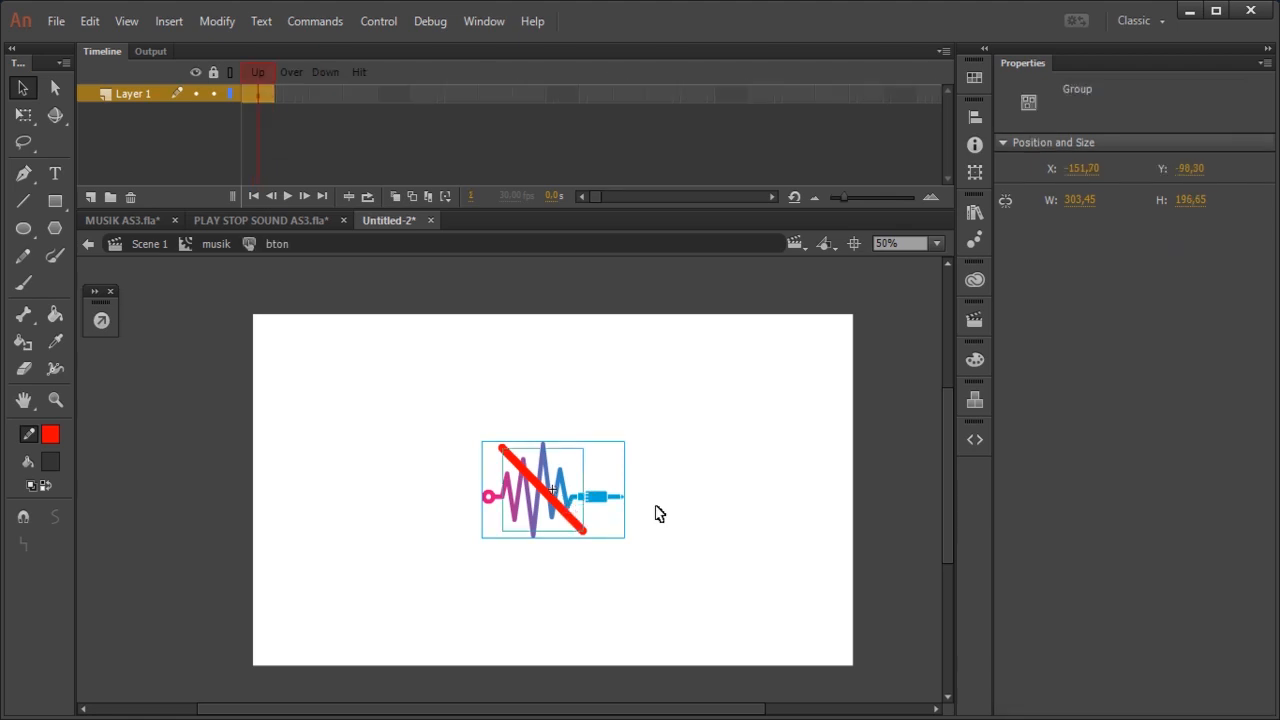
pyautogui.click(731, 502)
pyautogui.click(580, 537)
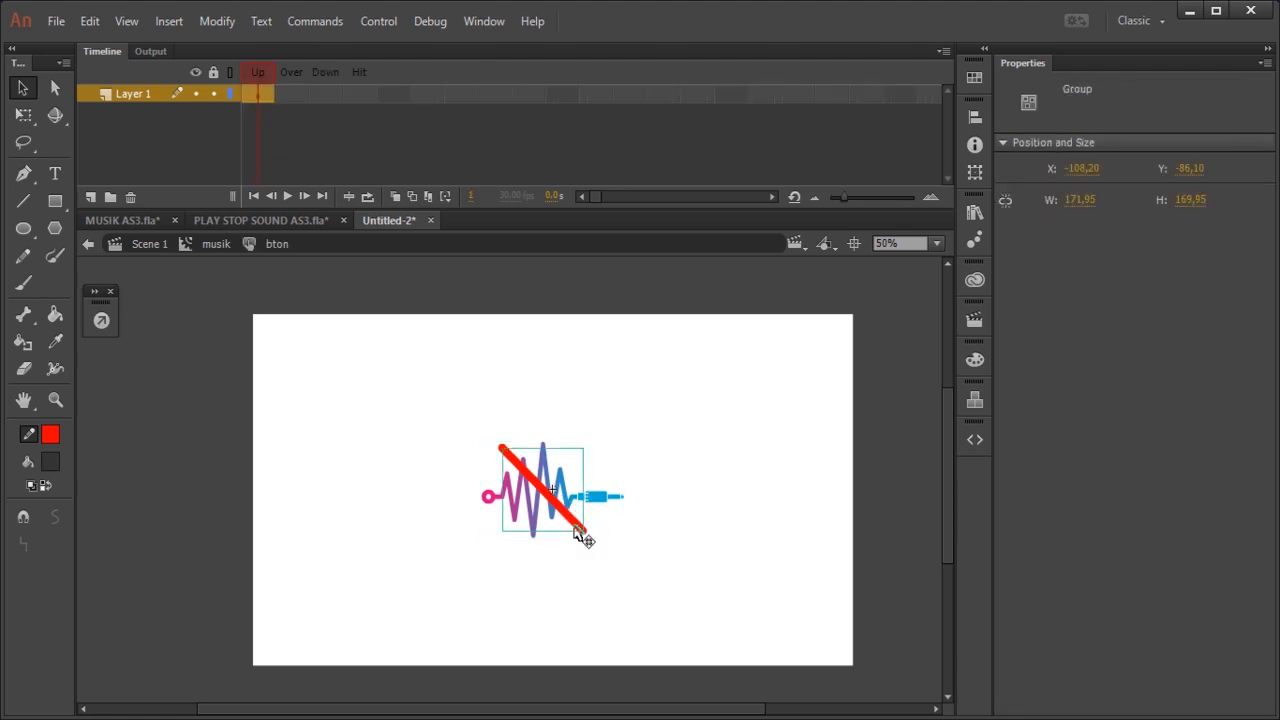
pyautogui.press('Delete')
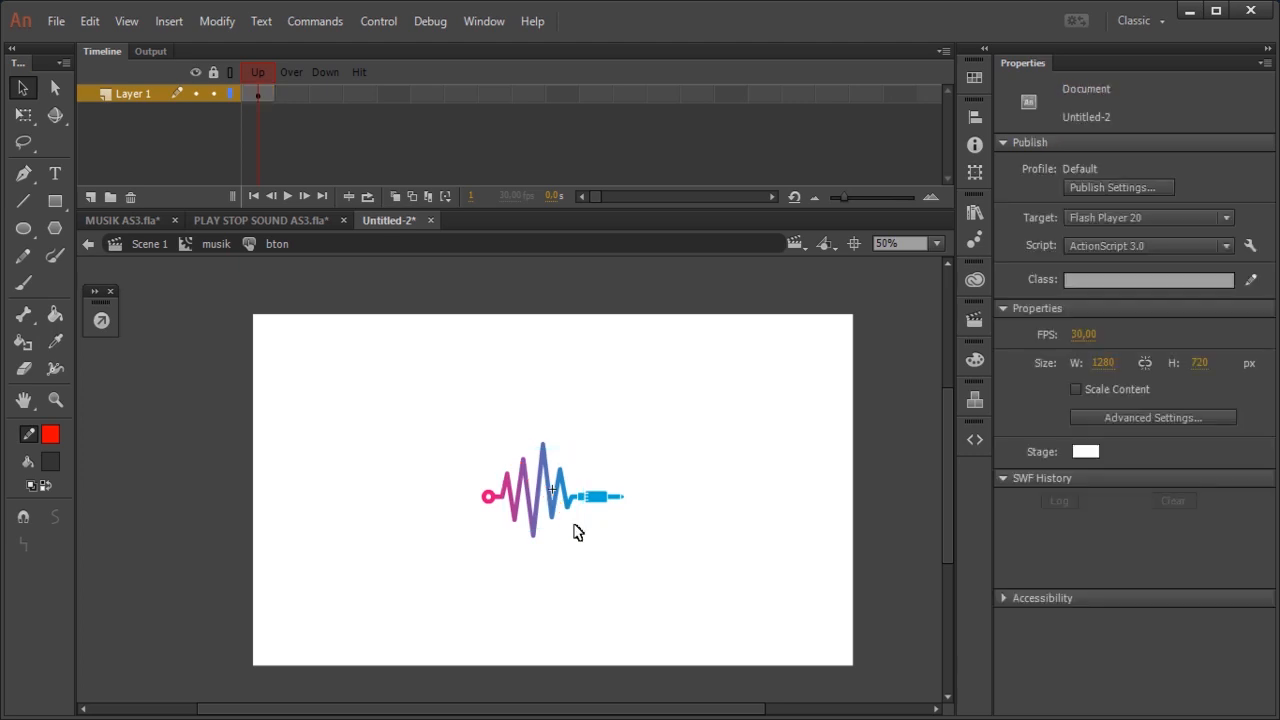
pyautogui.doubleClick(670, 486)
pyautogui.click(742, 388)
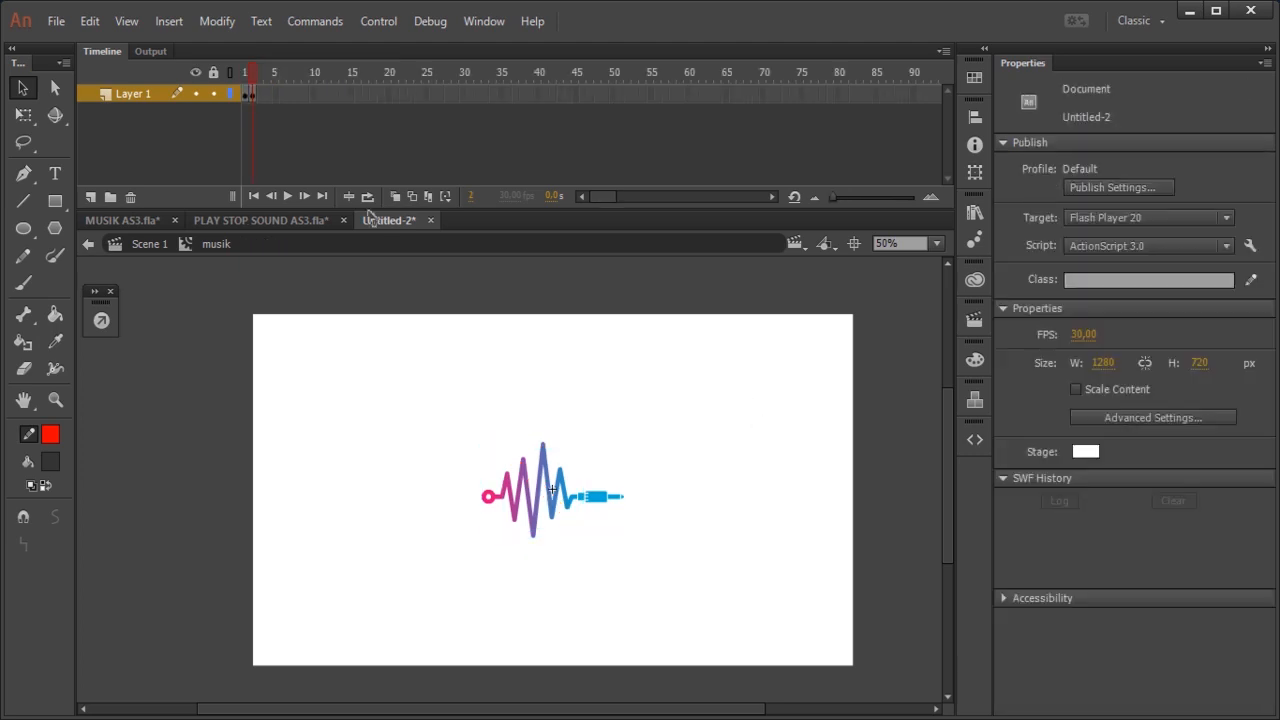
pyautogui.click(248, 94)
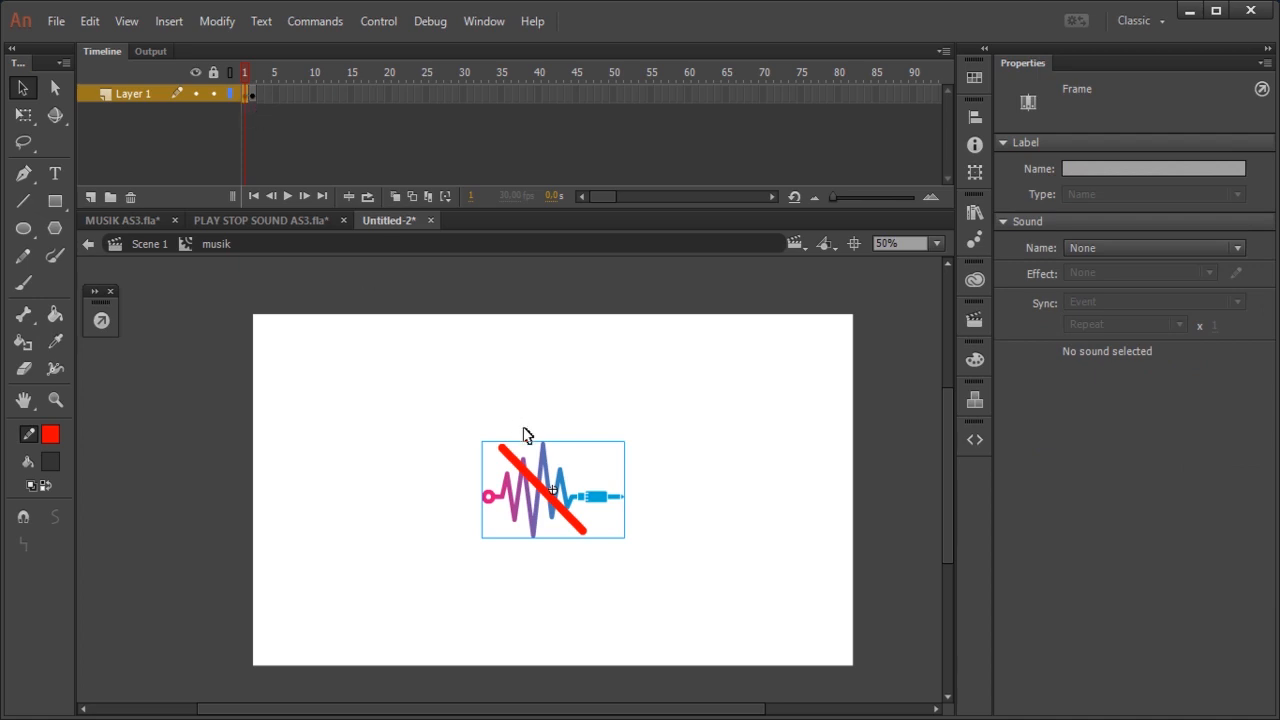
pyautogui.click(254, 95)
pyautogui.click(254, 96)
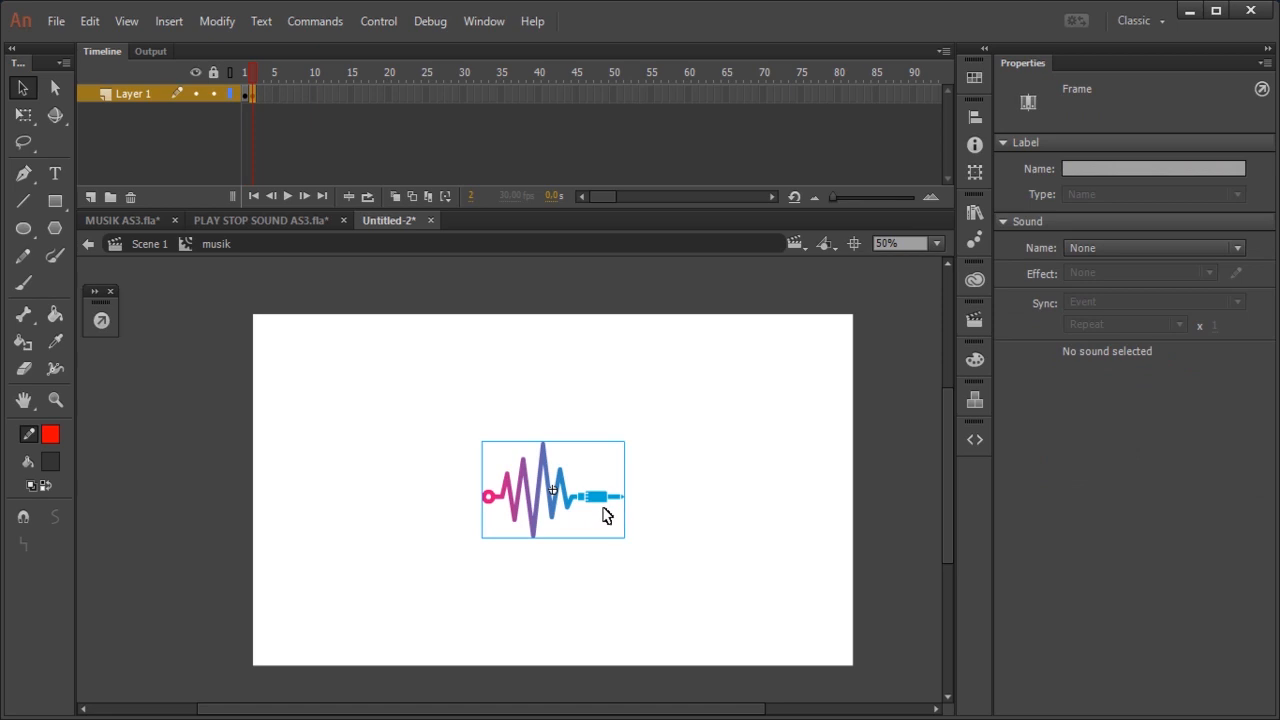
pyautogui.click(688, 511)
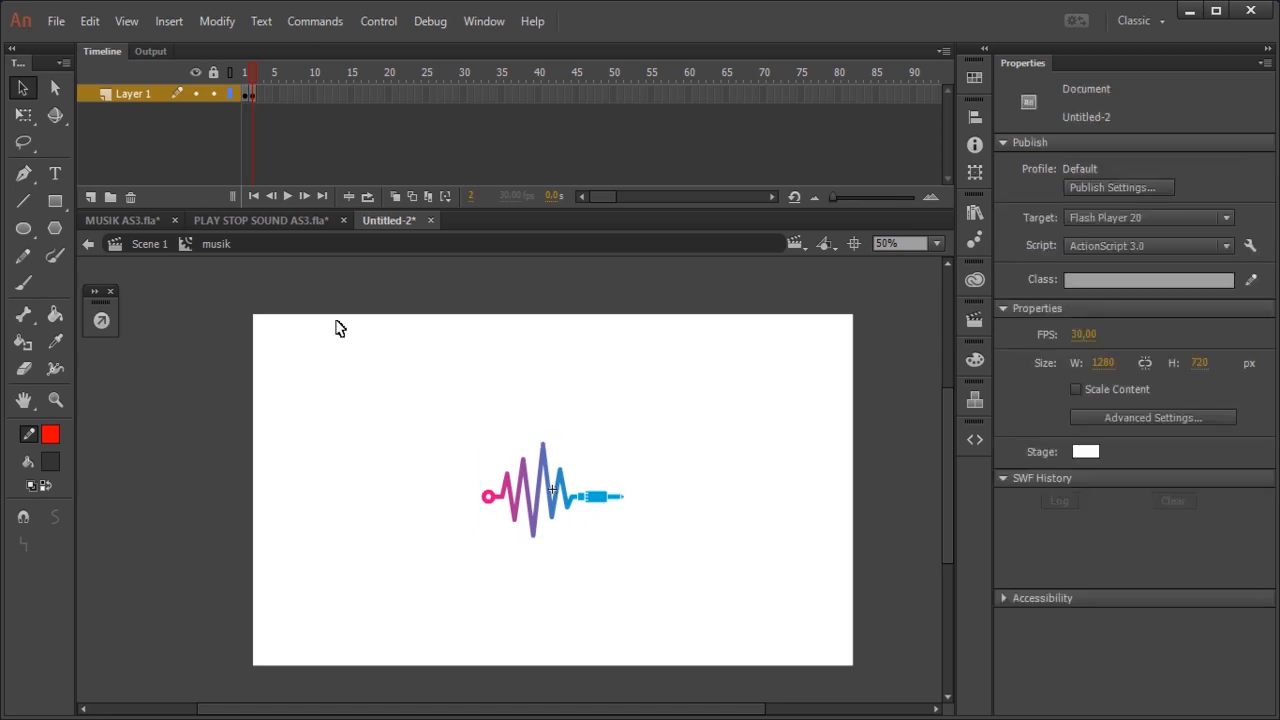
# Step: Add the Stop at this Frame code snippet to frame 1 of the musik clip
pyautogui.click(247, 94)
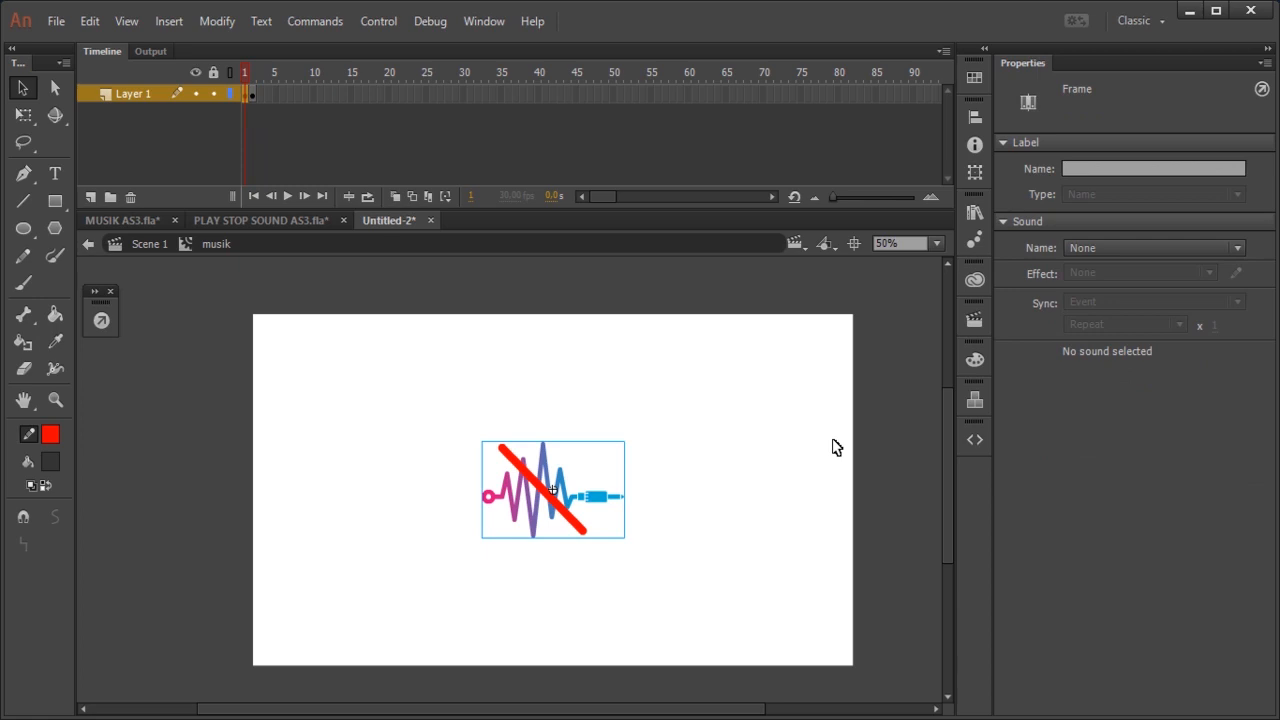
pyautogui.click(975, 440)
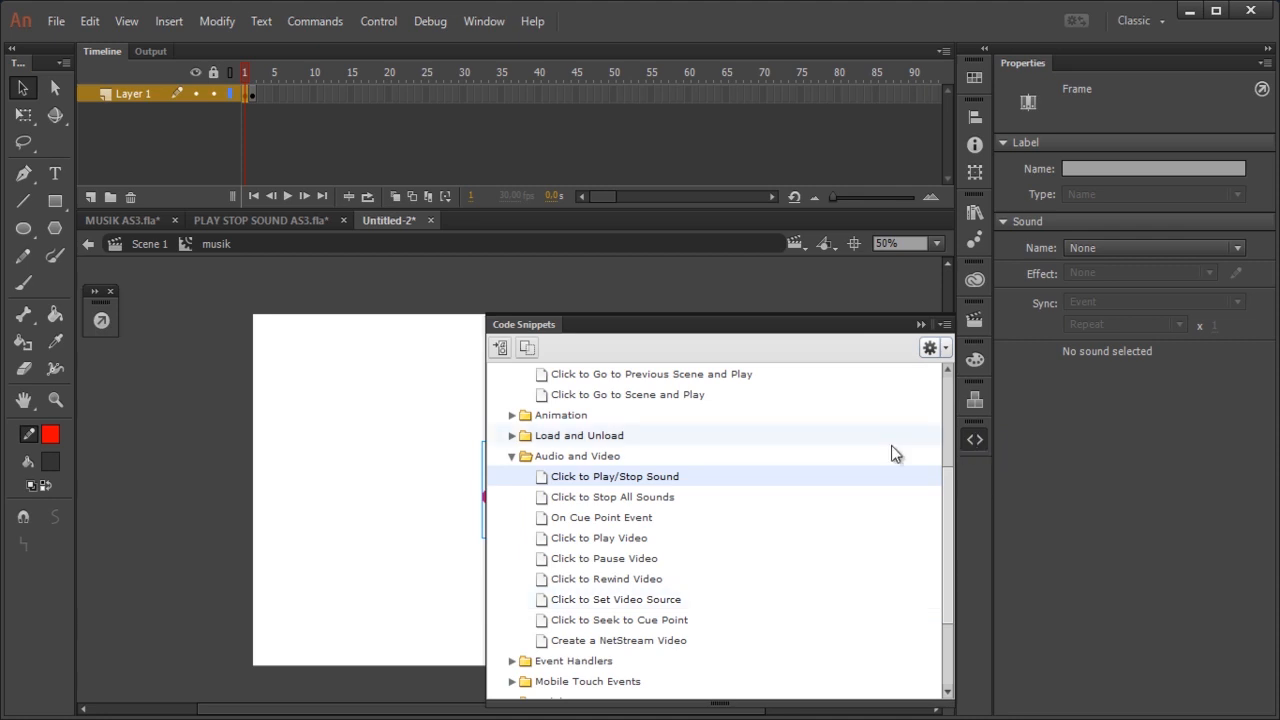
pyautogui.click(485, 26)
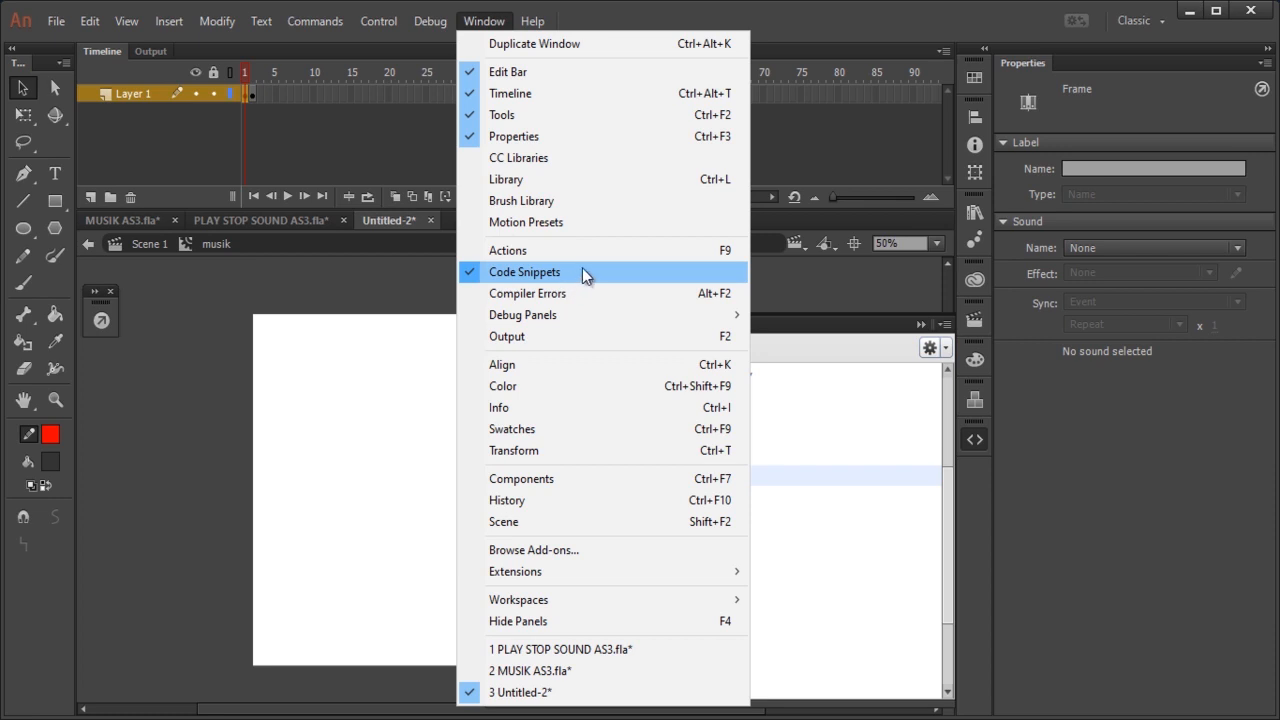
pyautogui.click(975, 442)
pyautogui.click(975, 442)
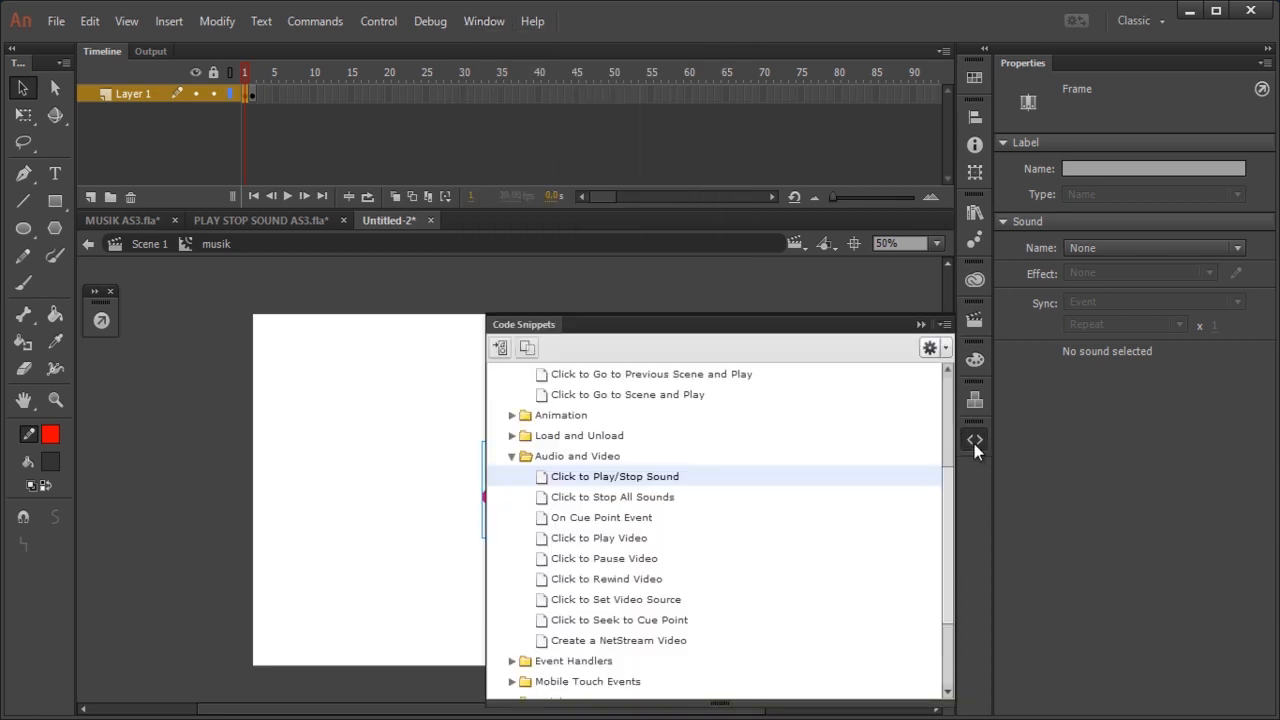
pyautogui.scroll(3, 944, 460)
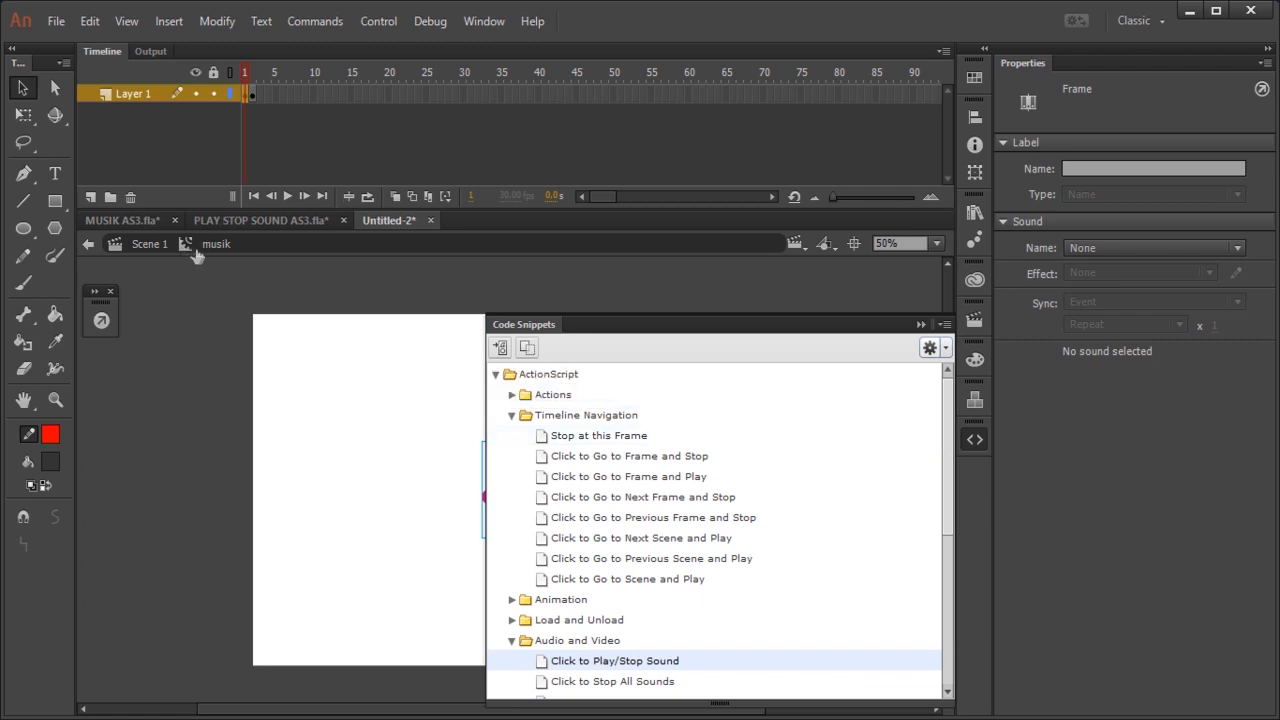
pyautogui.doubleClick(567, 436)
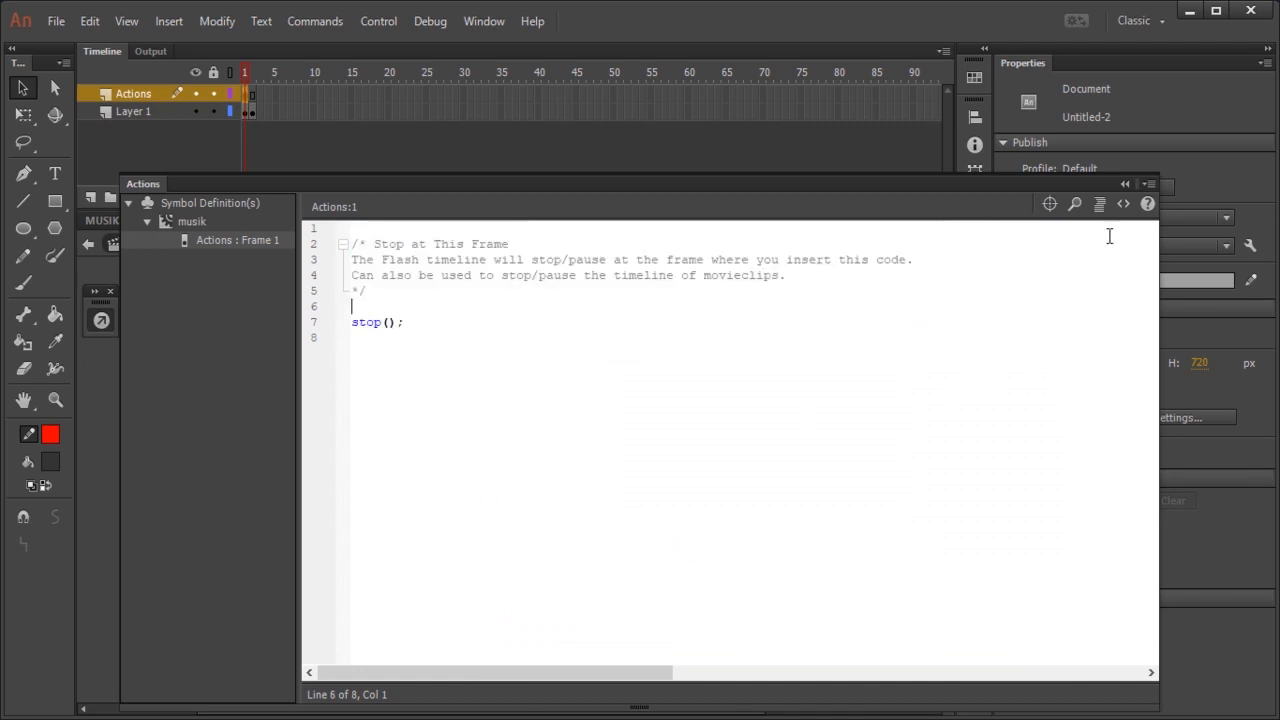
pyautogui.click(1128, 186)
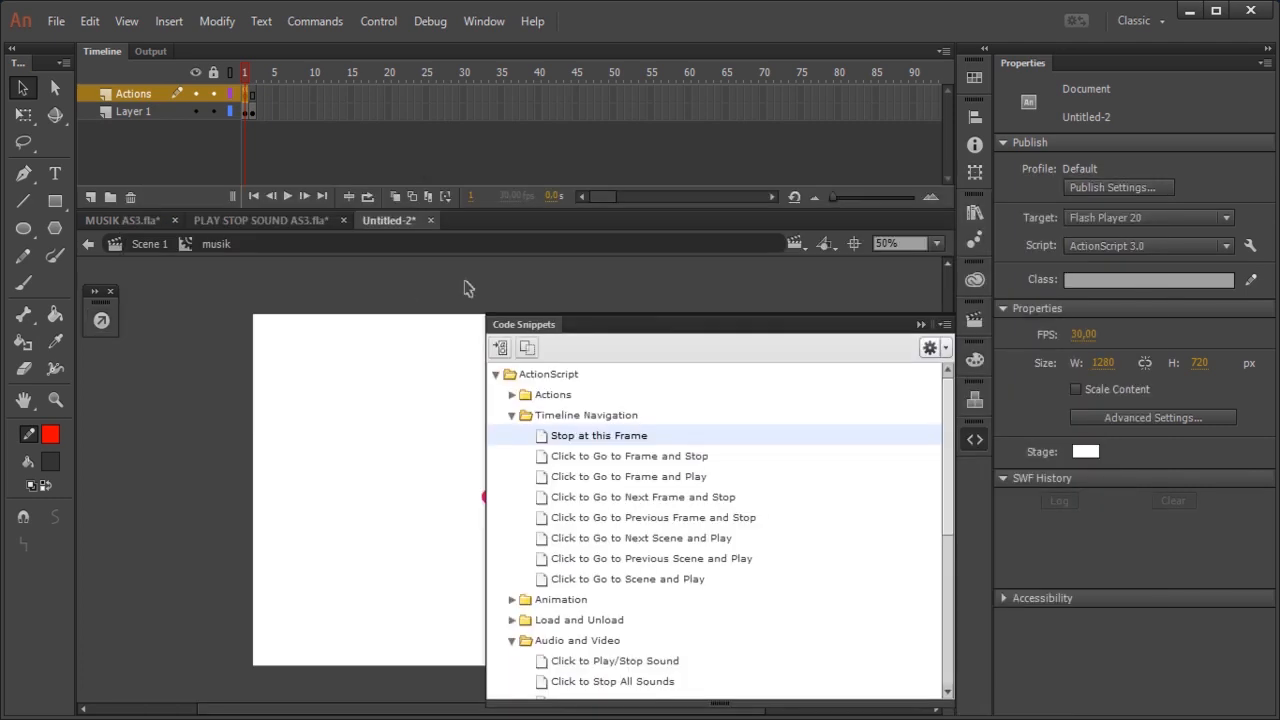
pyautogui.click(919, 325)
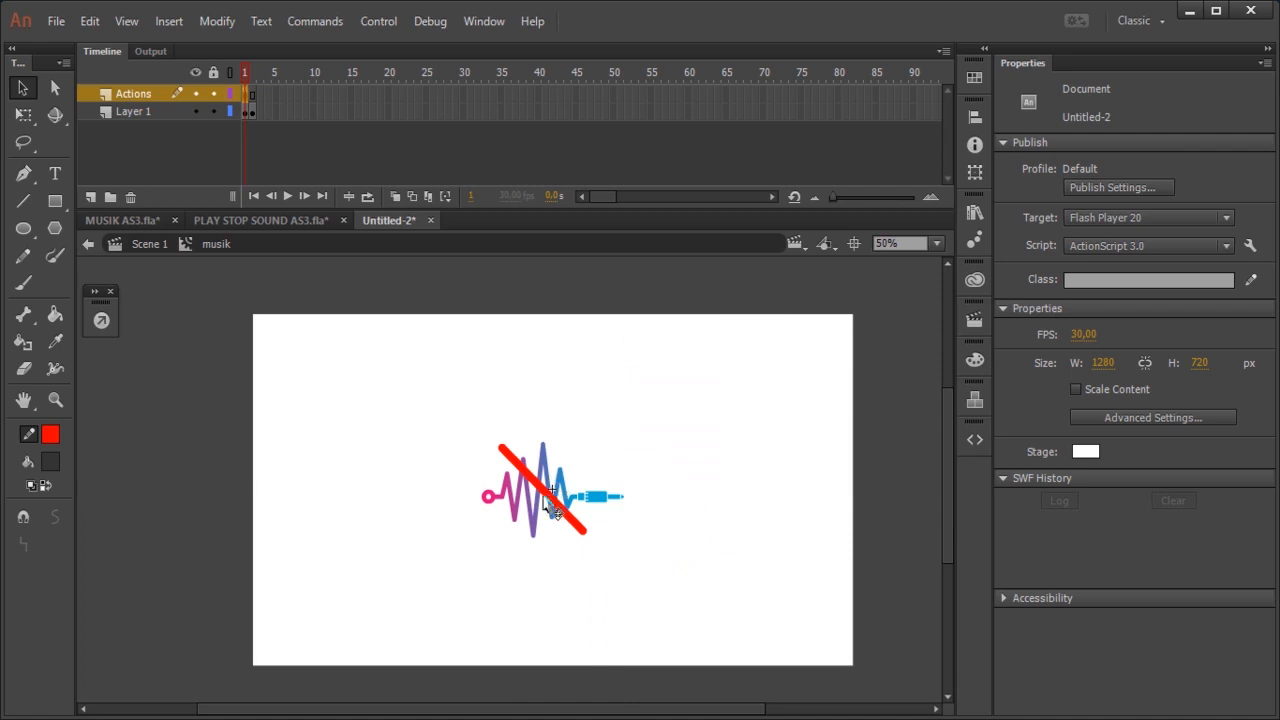
# Step: Give the crossed-out btof button on frame 1 of Layer 1 the instance name off
pyautogui.click(552, 508)
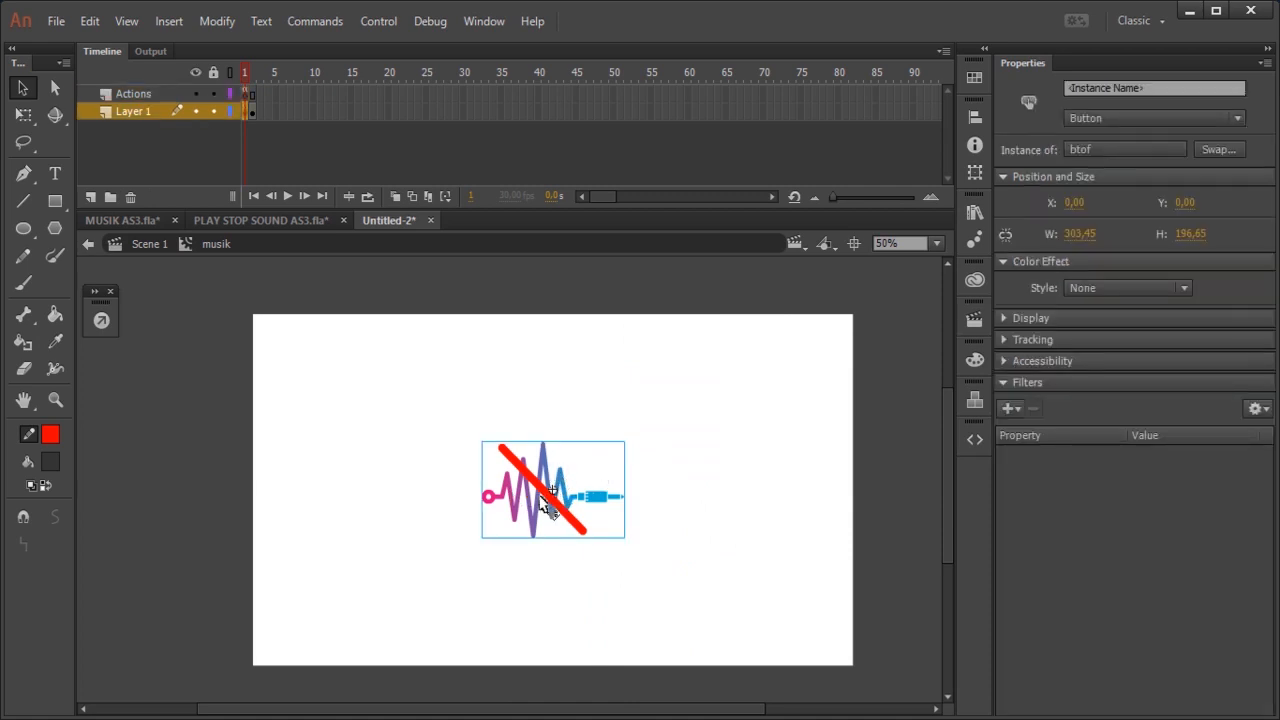
pyautogui.click(254, 112)
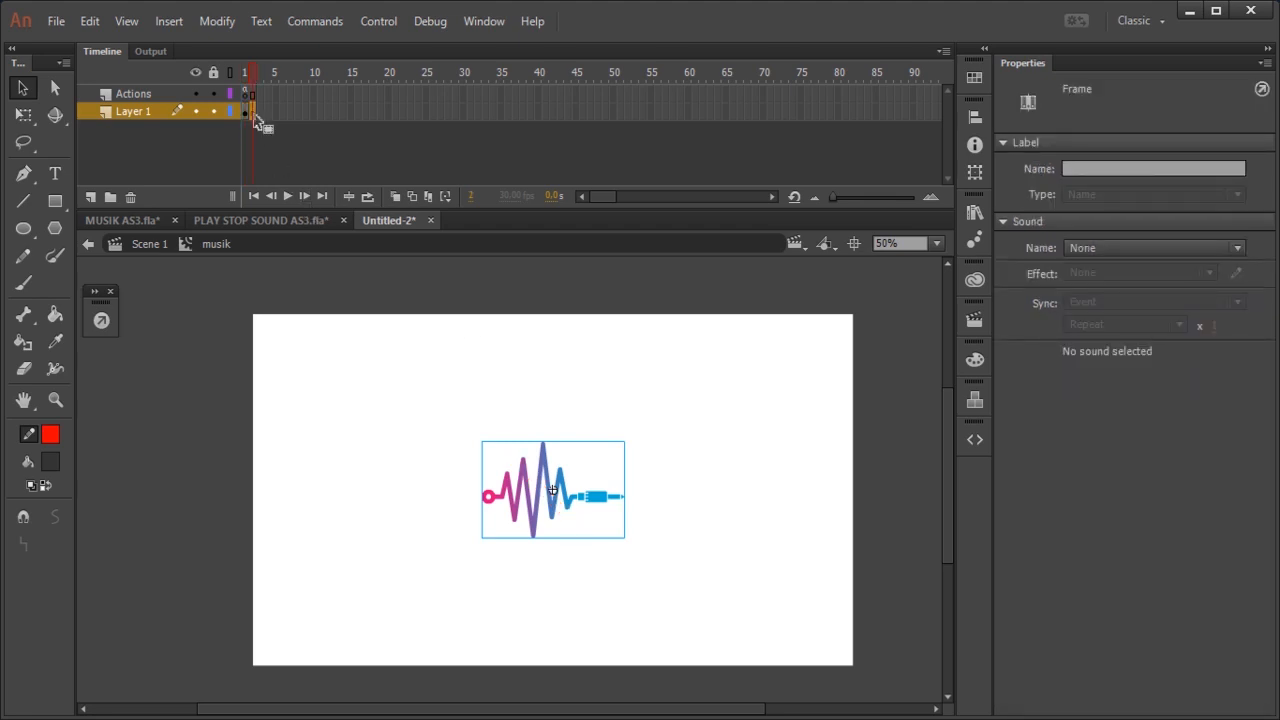
pyautogui.click(247, 112)
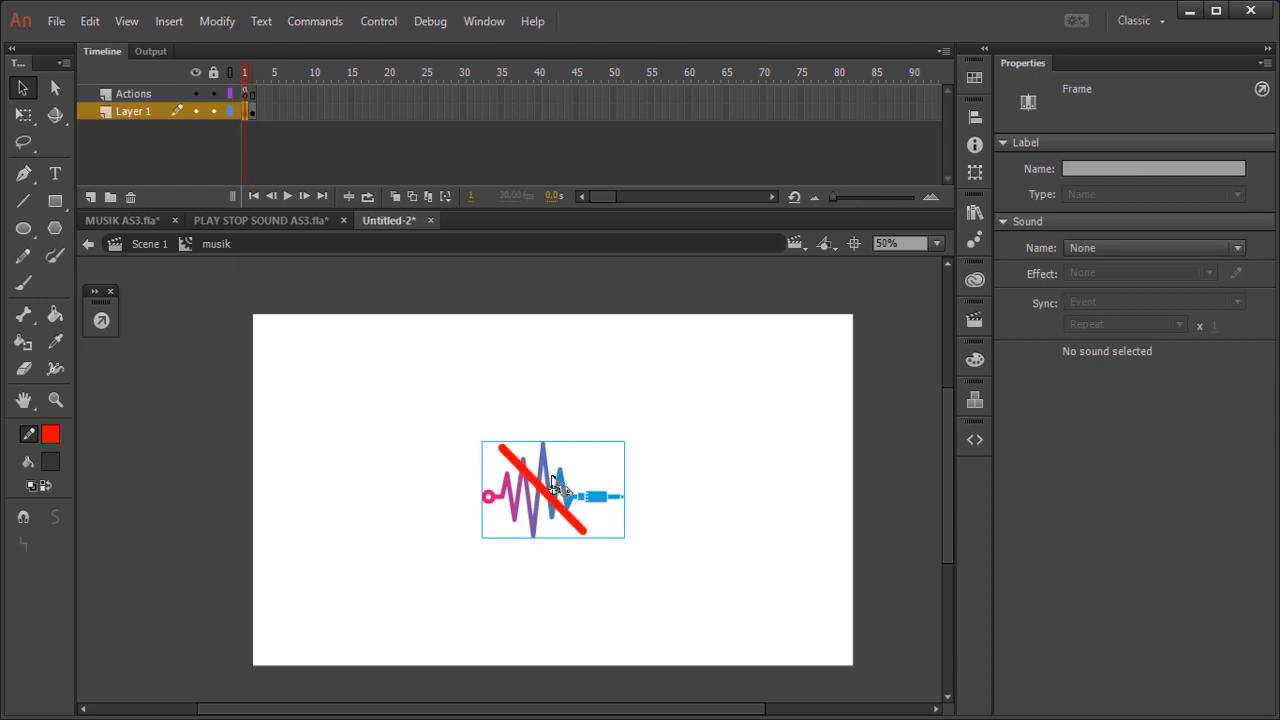
pyautogui.click(552, 484)
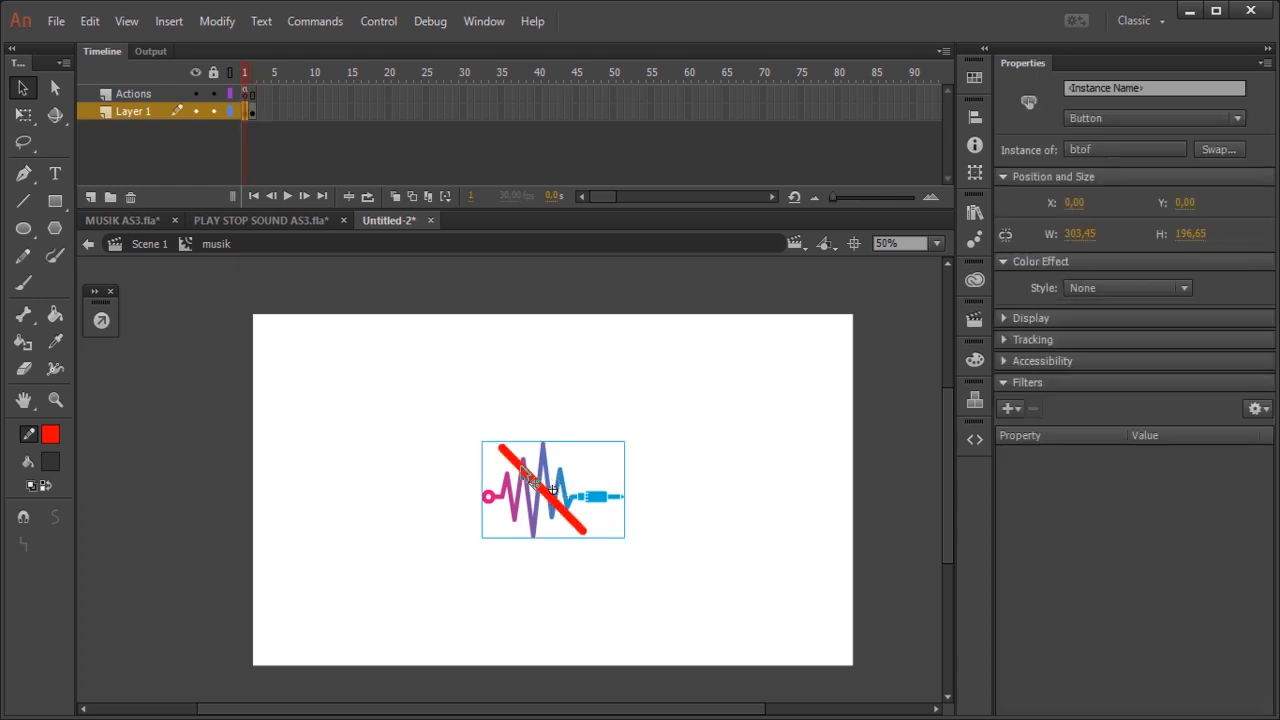
pyautogui.click(1078, 88)
pyautogui.write('off')
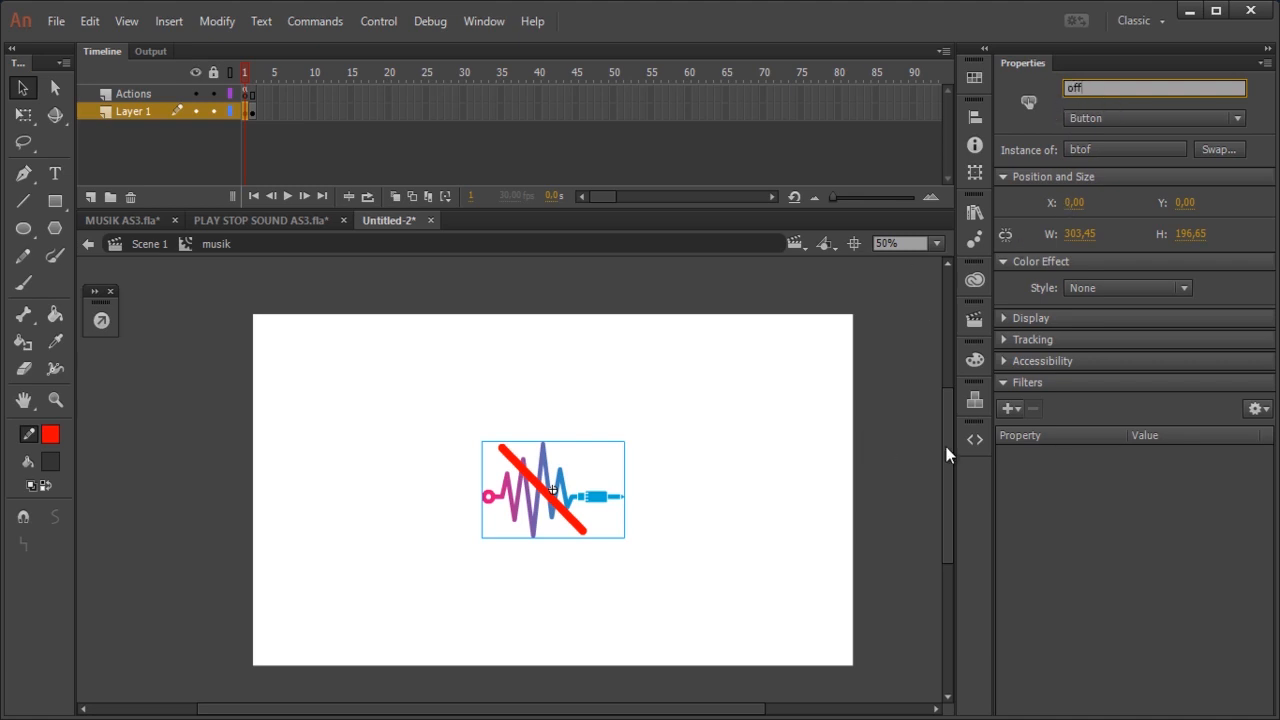
# Step: Add the Click to Go to Frame and Stop snippet to the off button and set its target frame to 2
pyautogui.click(975, 439)
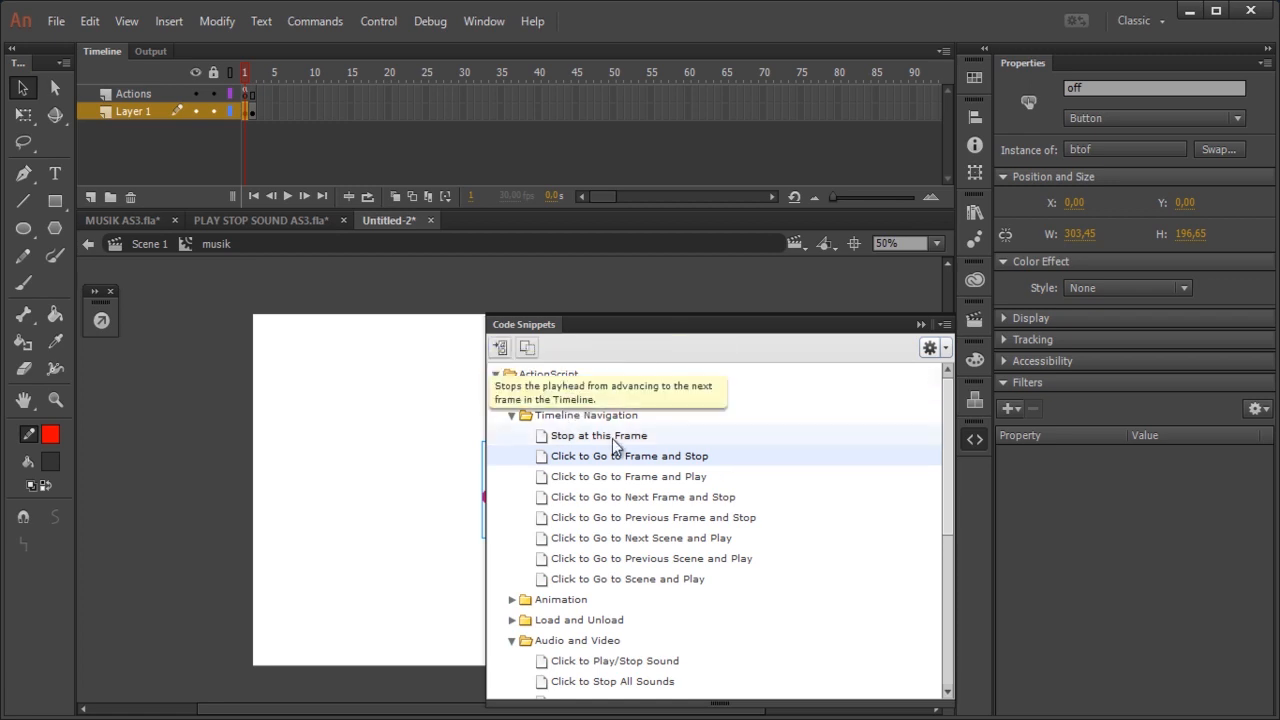
pyautogui.doubleClick(713, 460)
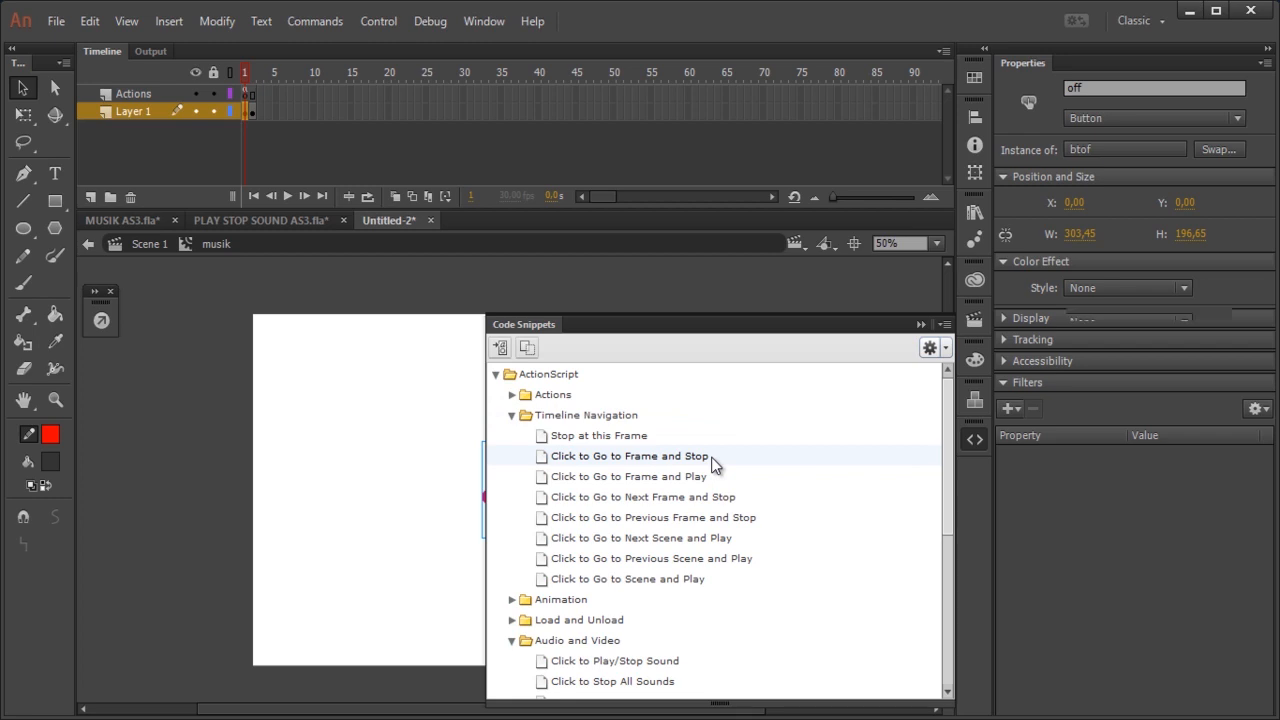
pyautogui.doubleClick(482, 540)
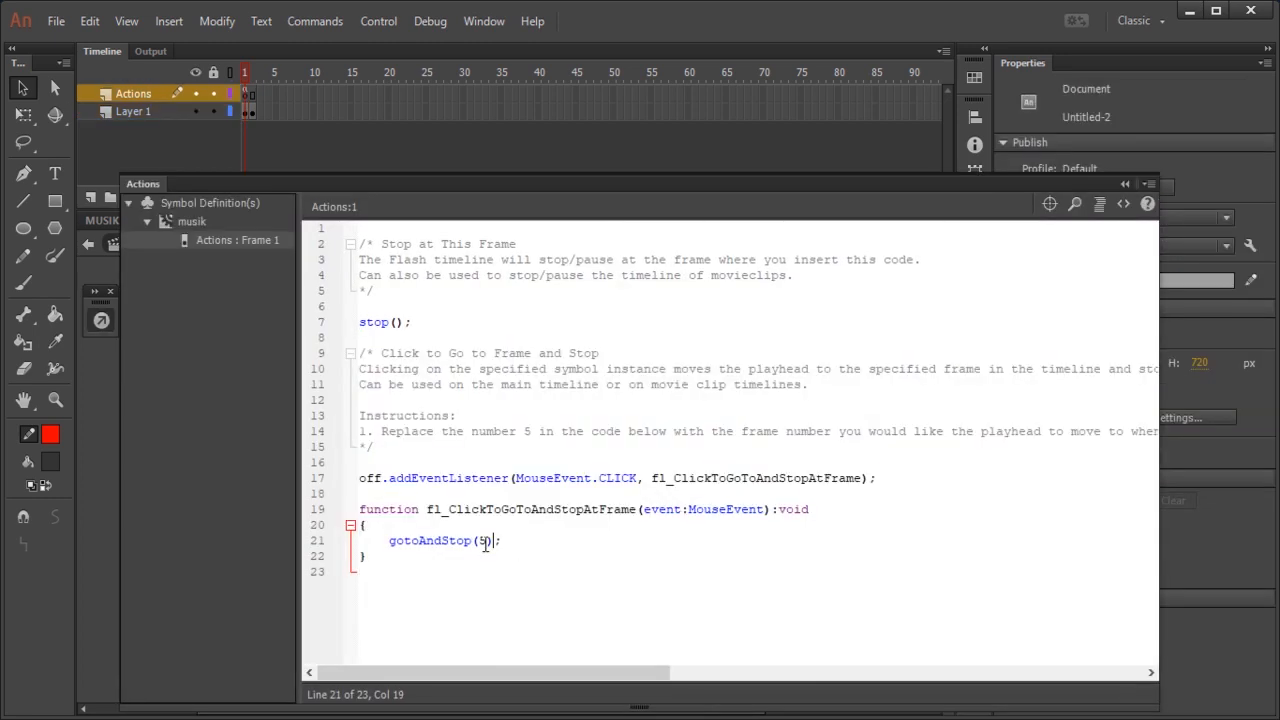
pyautogui.write('2')
pyautogui.click(1126, 184)
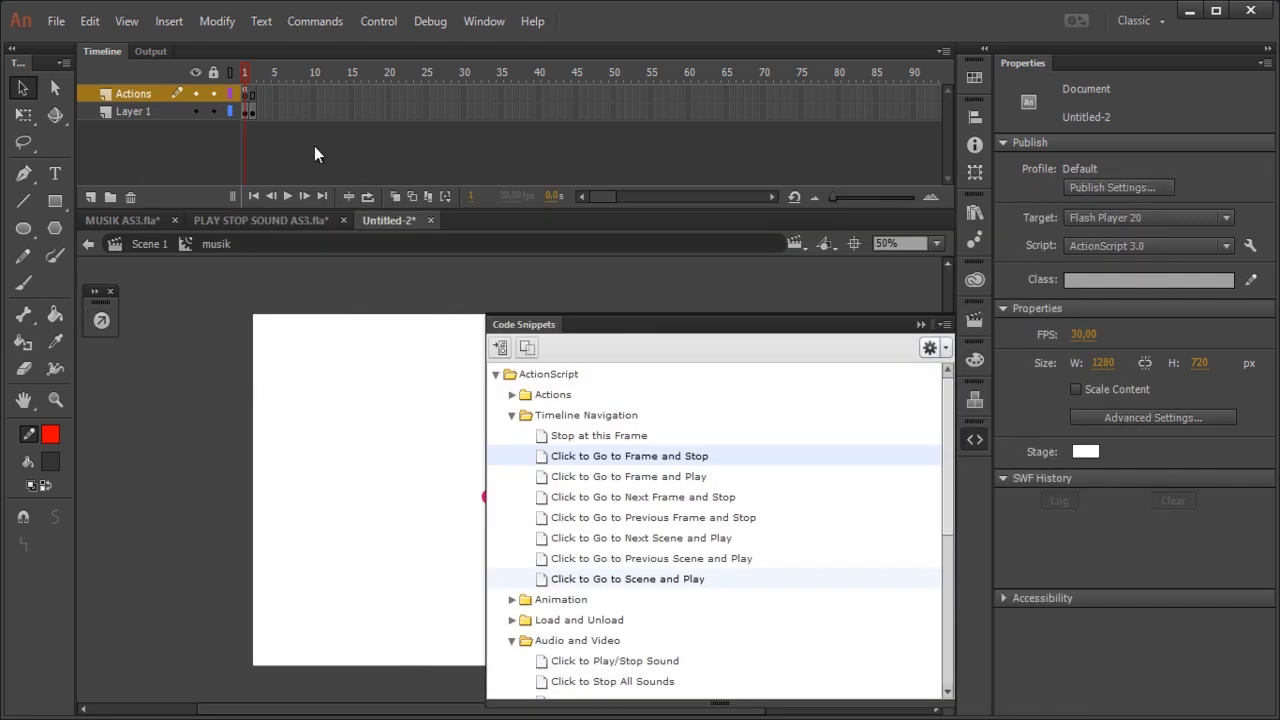
# Step: Give the bton button on frame 2 of Layer 1 the instance name onn
pyautogui.click(251, 111)
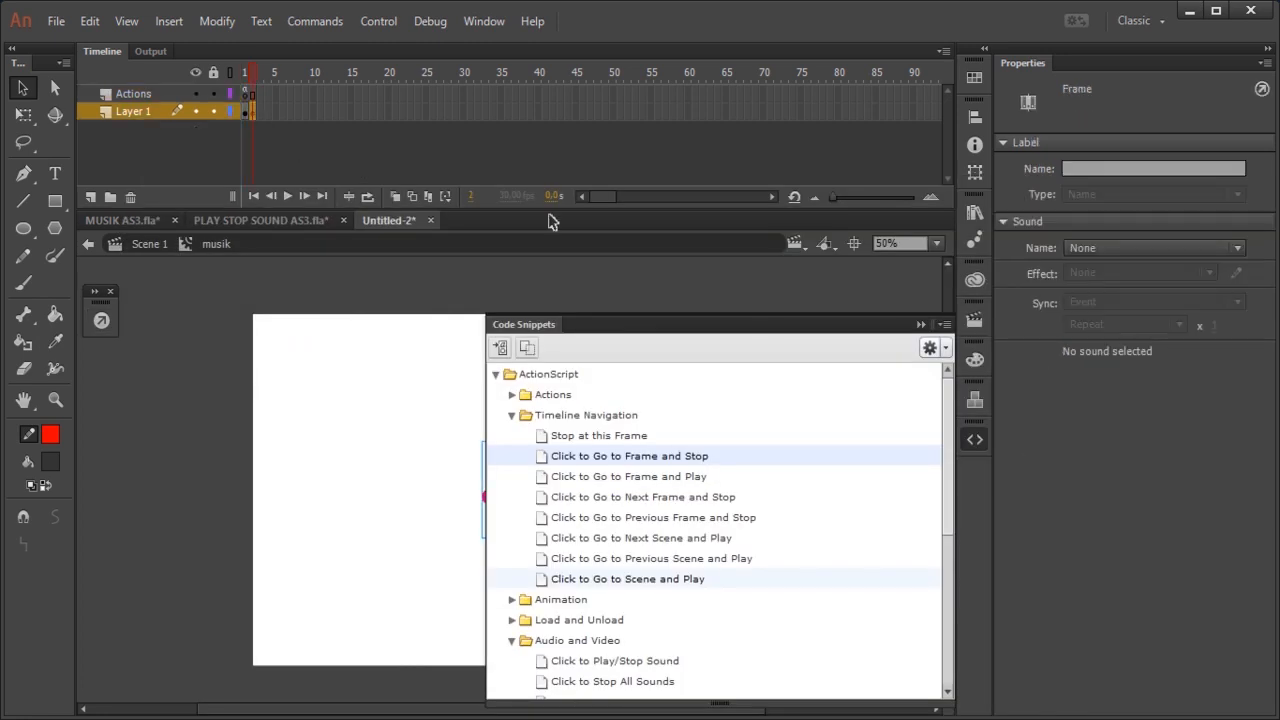
pyautogui.click(921, 325)
pyautogui.click(689, 543)
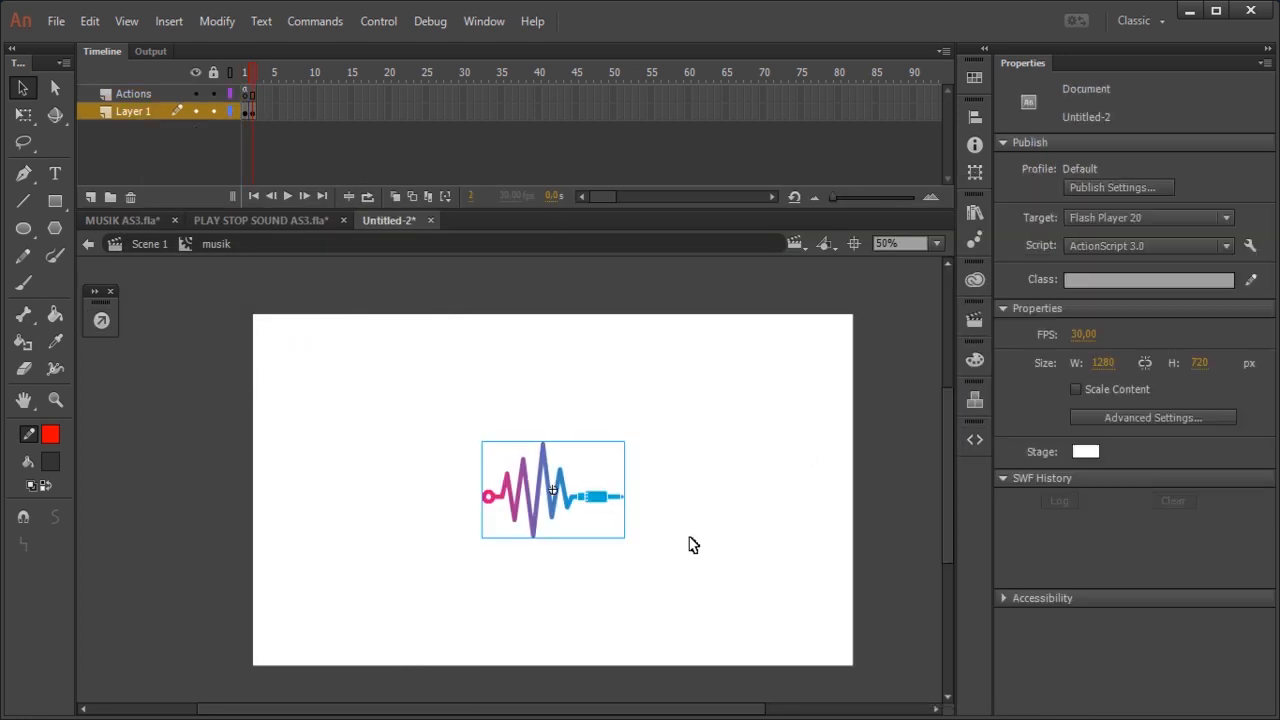
pyautogui.click(605, 510)
pyautogui.click(1121, 88)
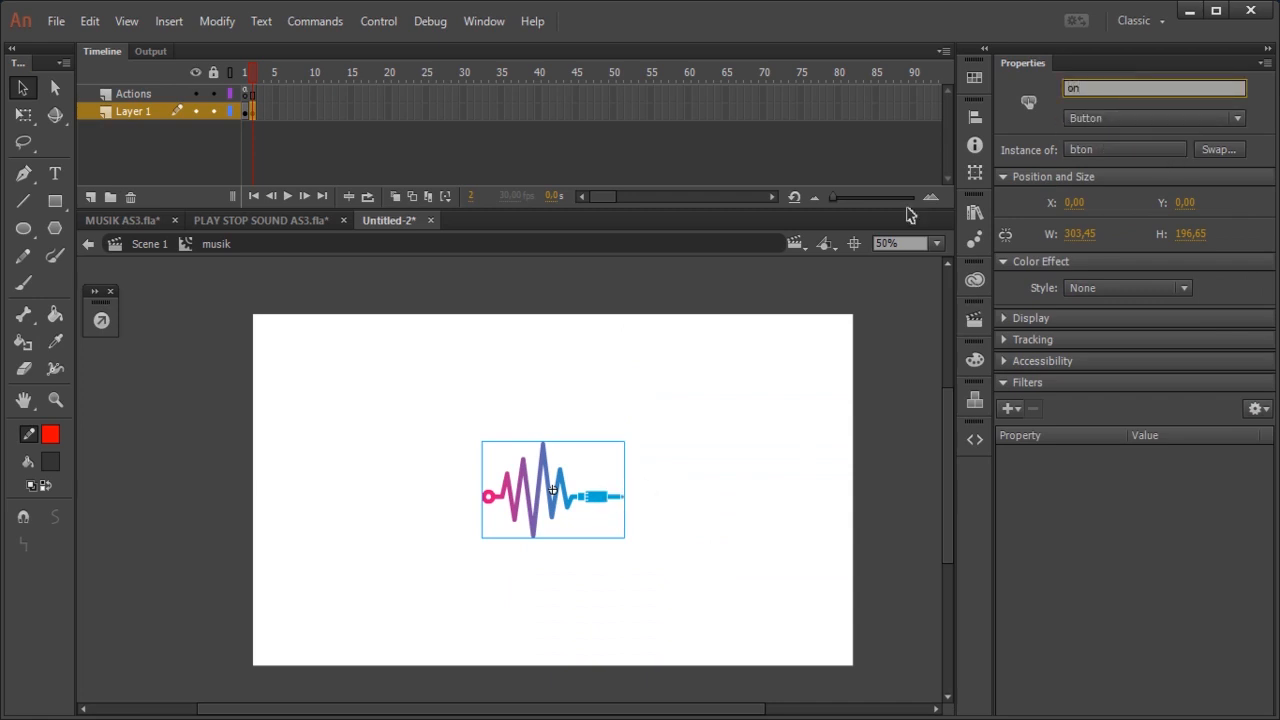
pyautogui.write('on')
pyautogui.click(608, 510)
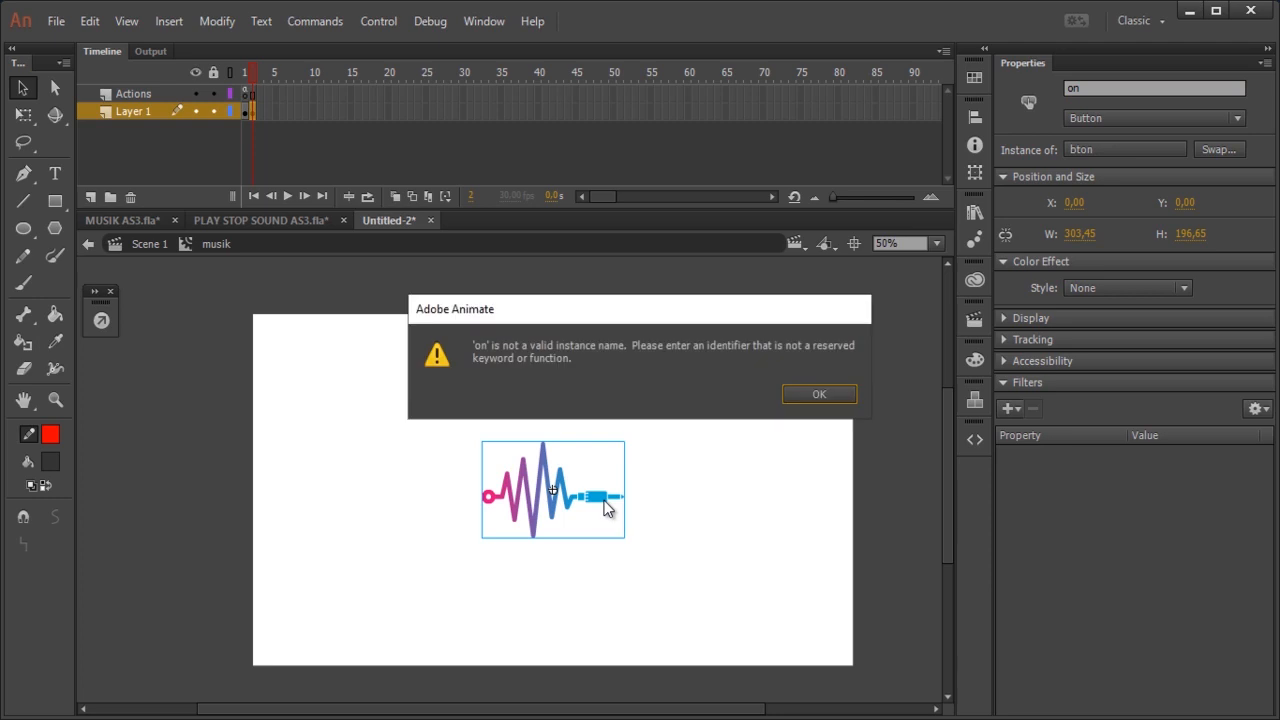
pyautogui.click(830, 396)
pyautogui.click(1100, 89)
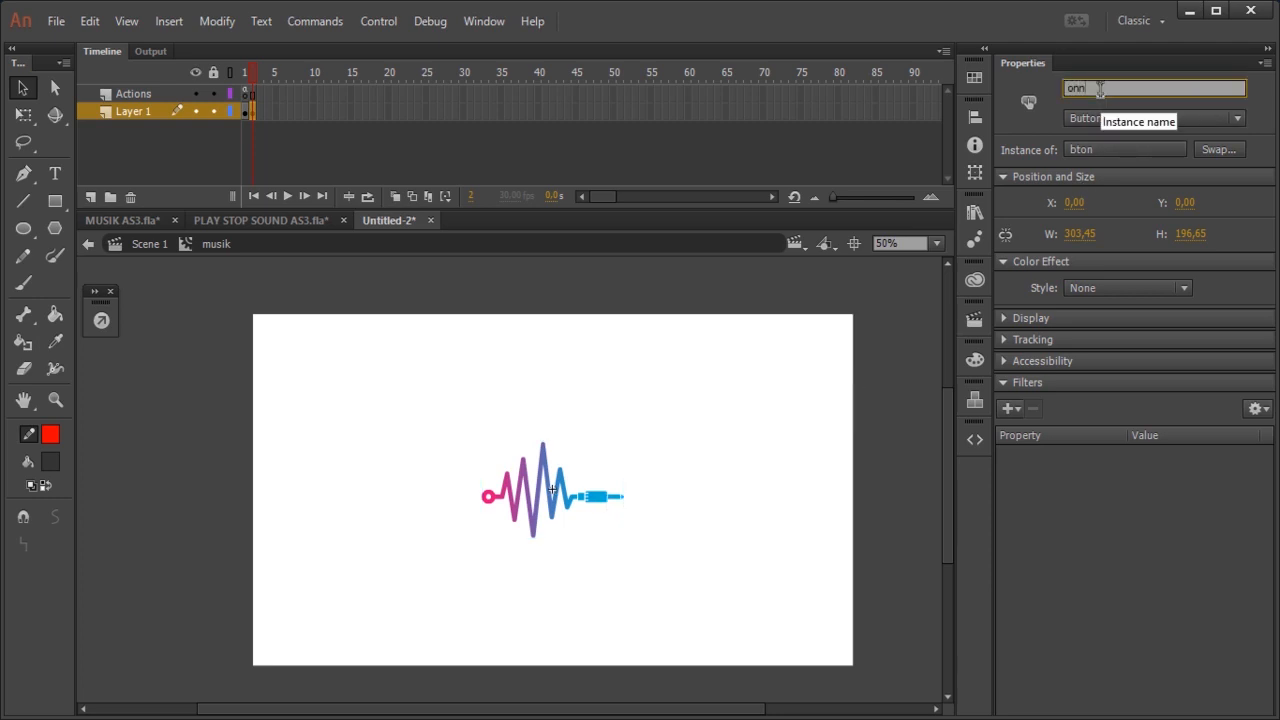
# Step: Add the Click to Go to Frame and Stop snippet to the onn button and set its target frame to 1
pyautogui.click(606, 509)
pyautogui.click(606, 505)
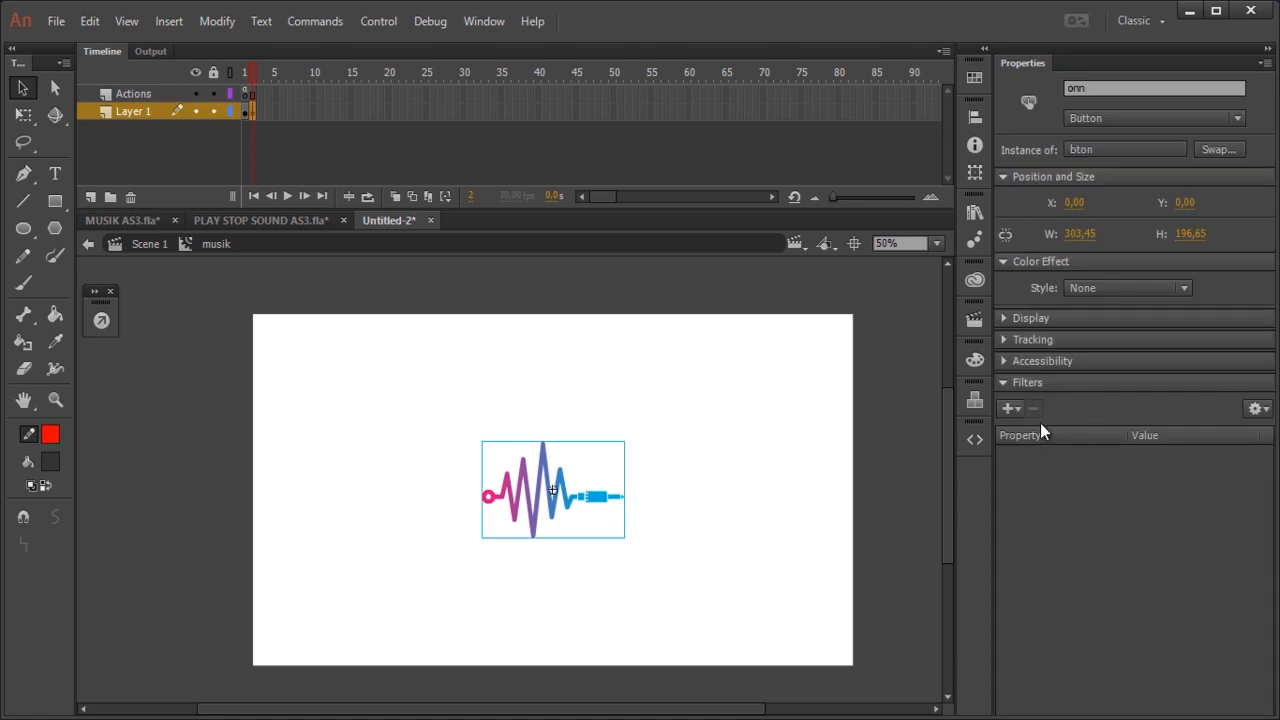
pyautogui.click(975, 441)
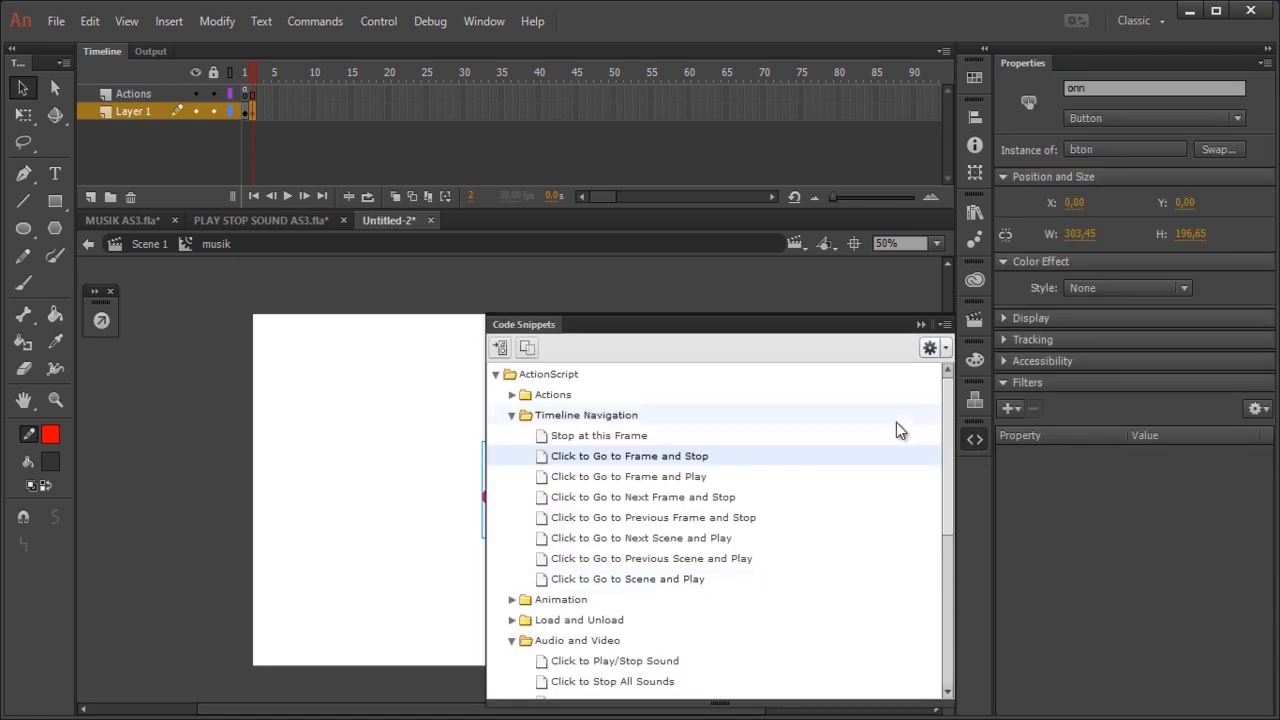
pyautogui.doubleClick(676, 455)
pyautogui.click(489, 431)
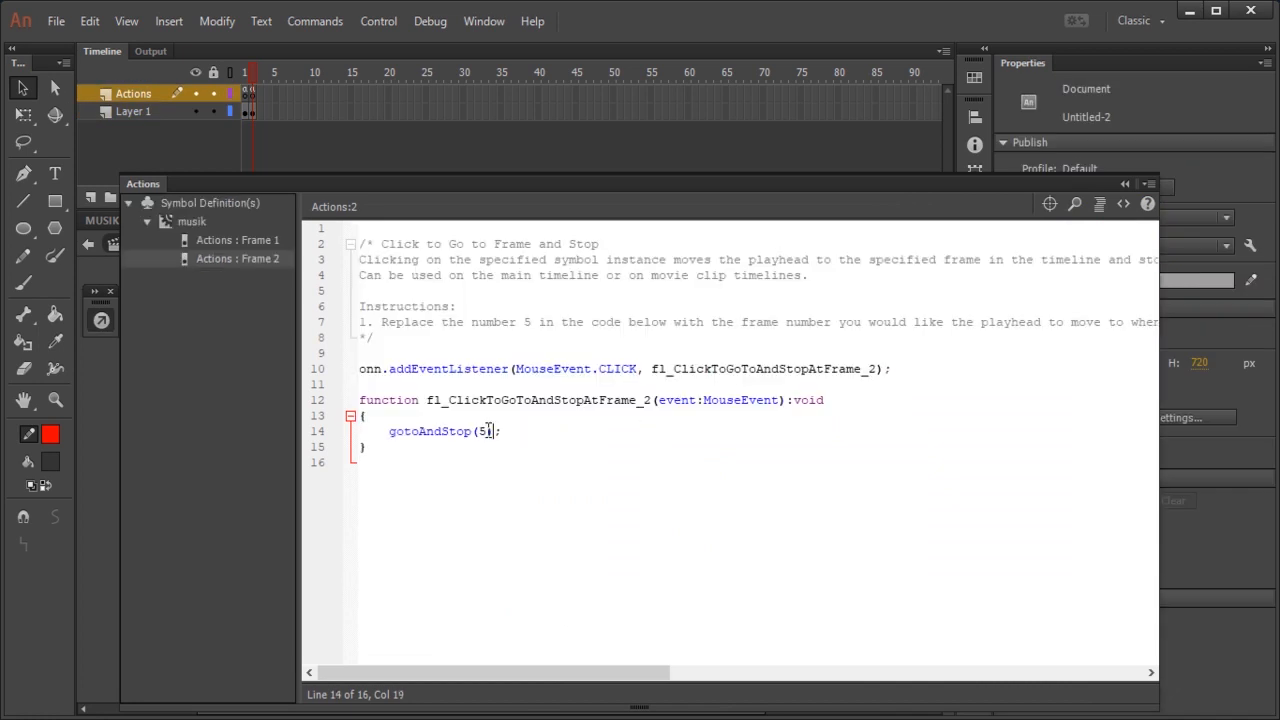
pyautogui.doubleClick(482, 431)
pyautogui.write('1')
pyautogui.click(1124, 186)
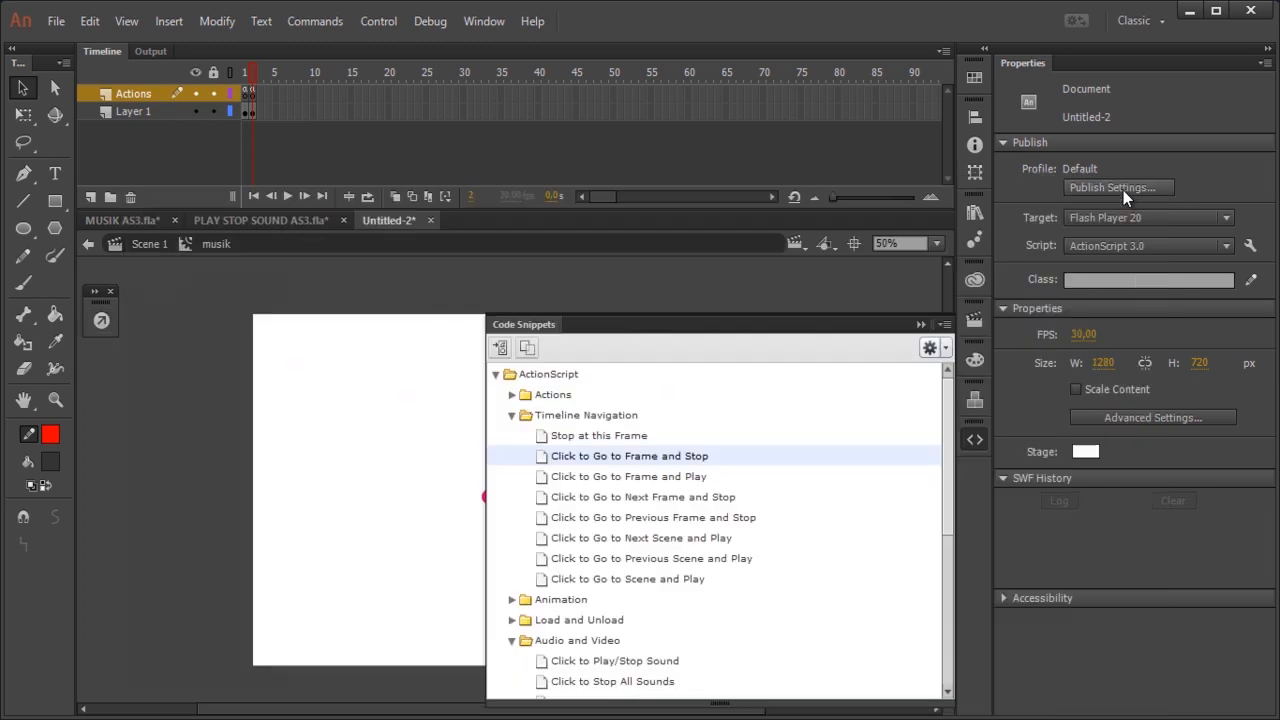
pyautogui.click(920, 324)
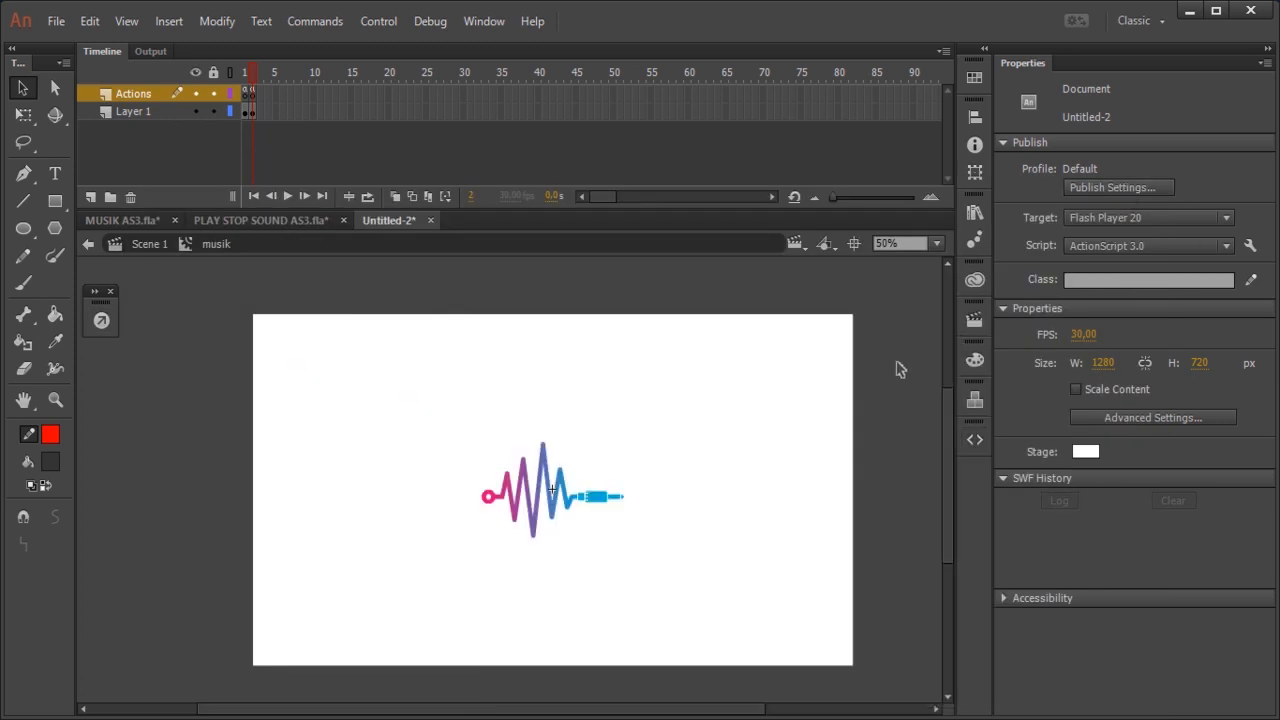
# Step: Test the movie and try the off and on button toggle in the preview, closing it when done
pyautogui.hotkey('ctrl', 'Return')
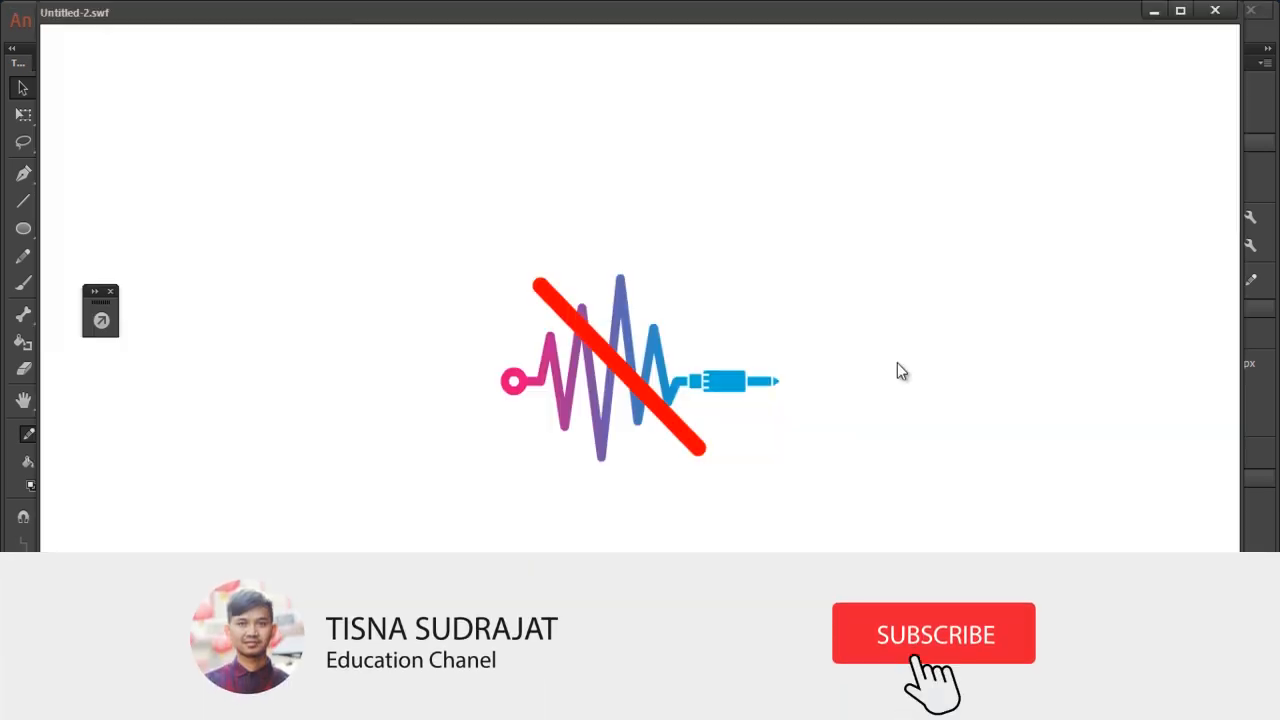
pyautogui.click(718, 386)
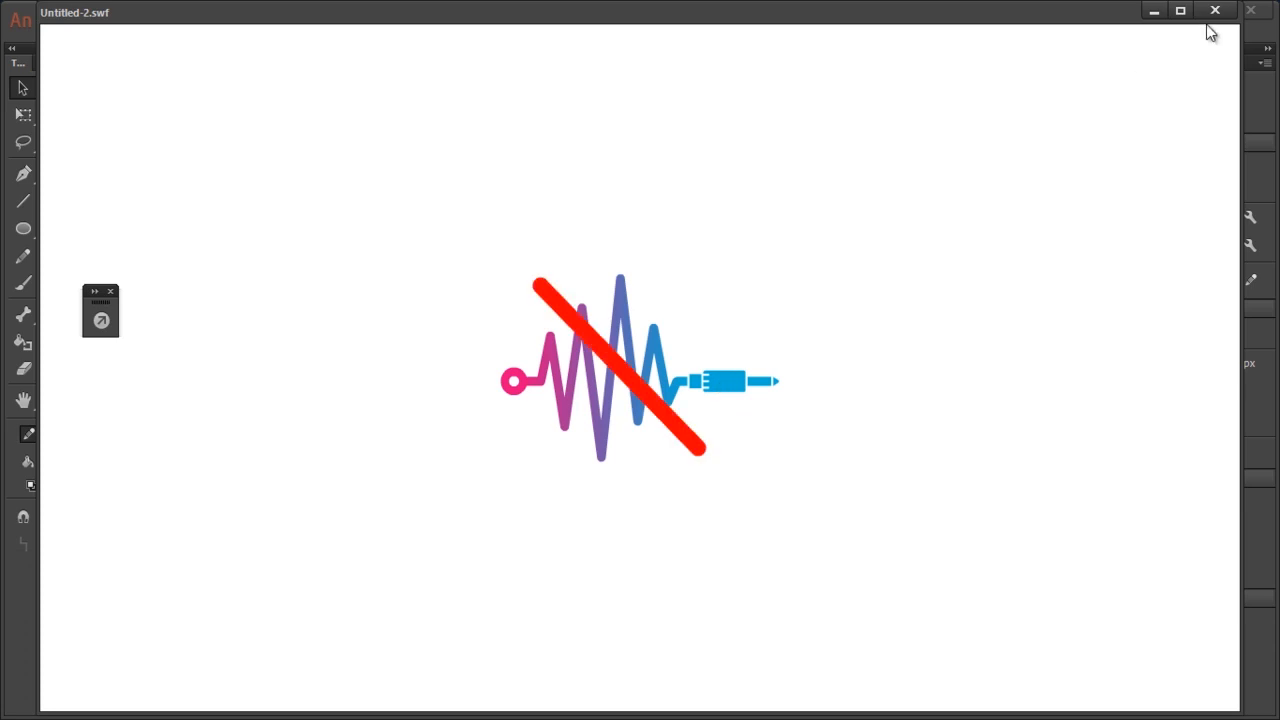
pyautogui.click(1214, 11)
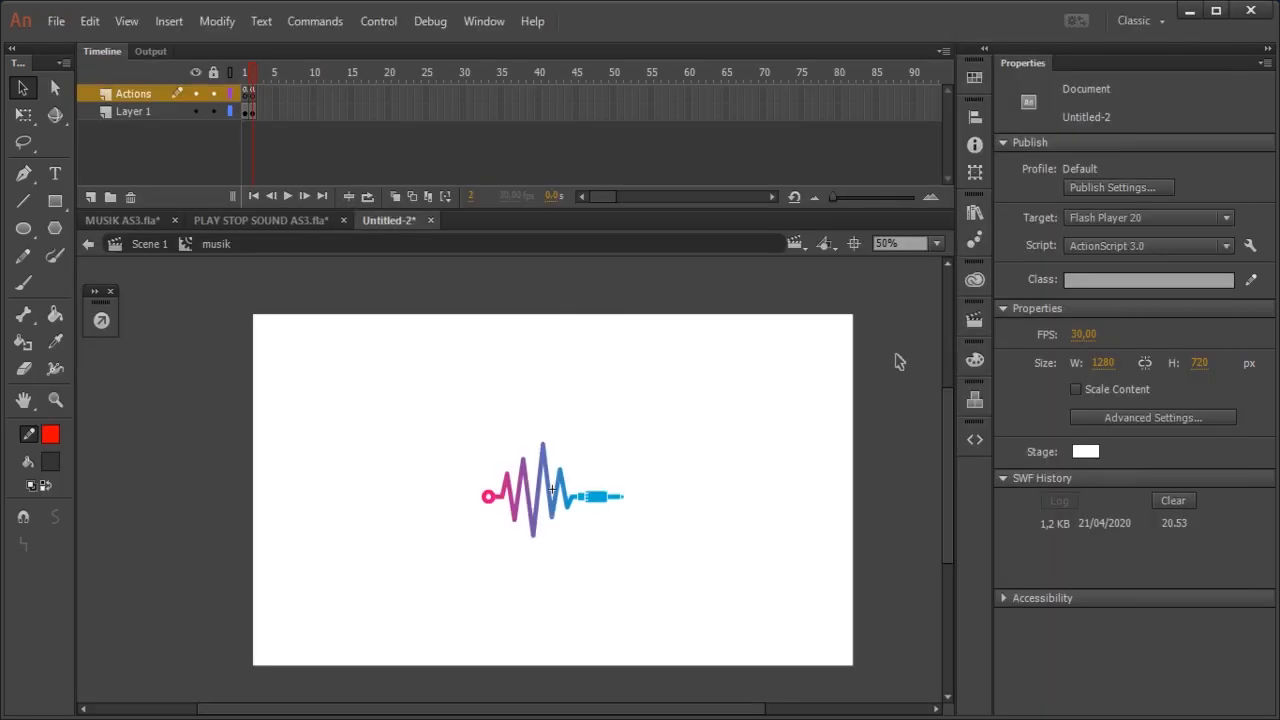
# Step: Import Netrum - Colorblind (feat. Halvorsen) [NCS Release].mp3 from the TUTORIAL folder and use it as the sound on frame 2 of the Actions layer
pyautogui.click(514, 714)
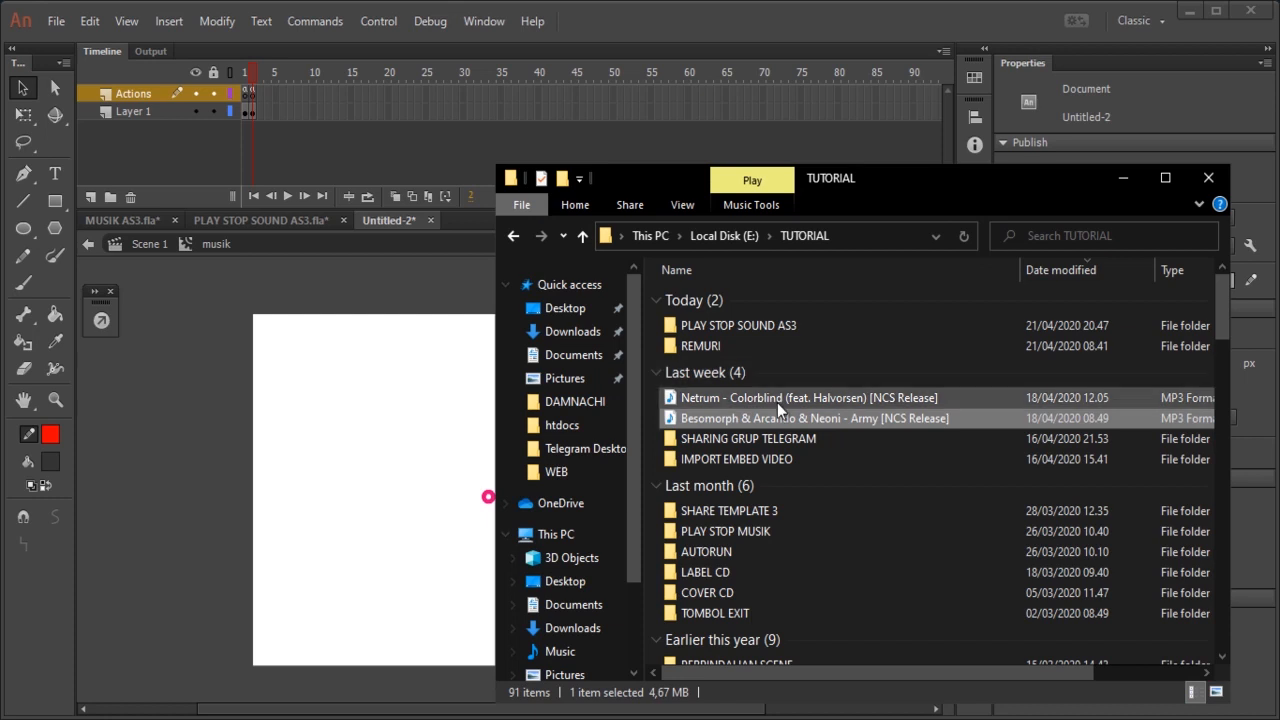
pyautogui.click(739, 400)
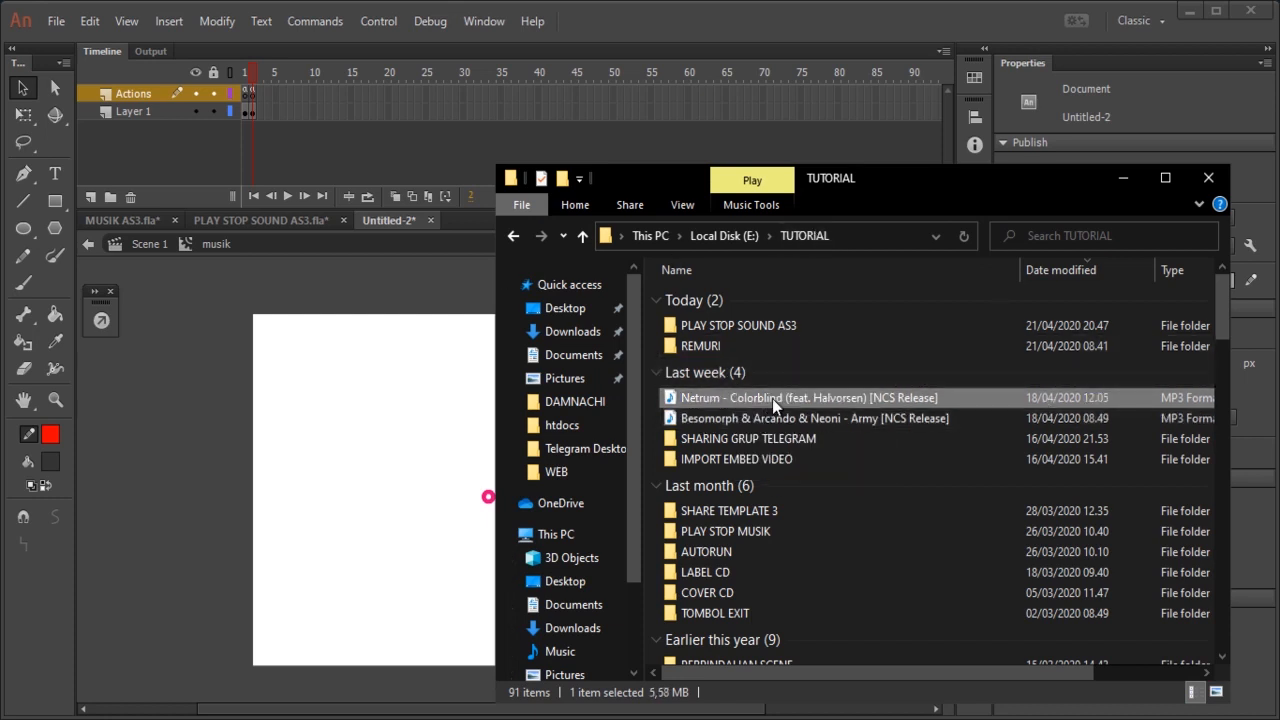
pyautogui.moveTo(775, 394); pyautogui.dragTo(463, 323)
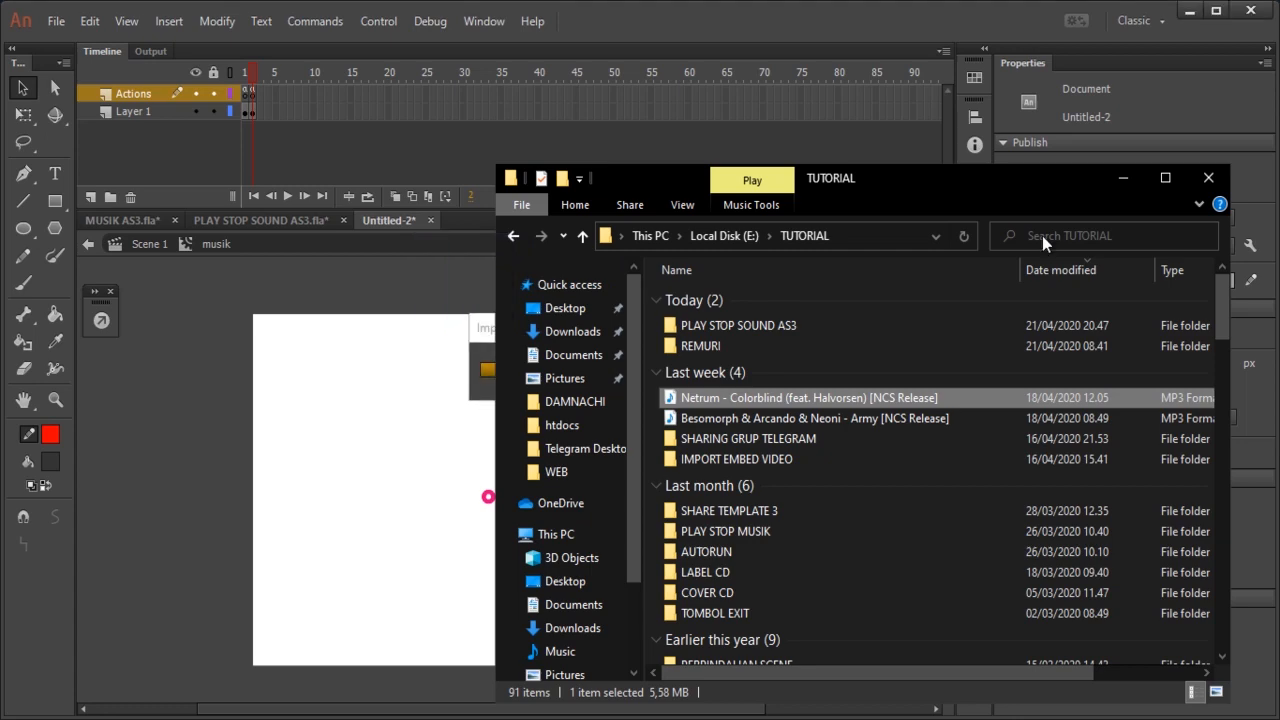
pyautogui.click(1122, 180)
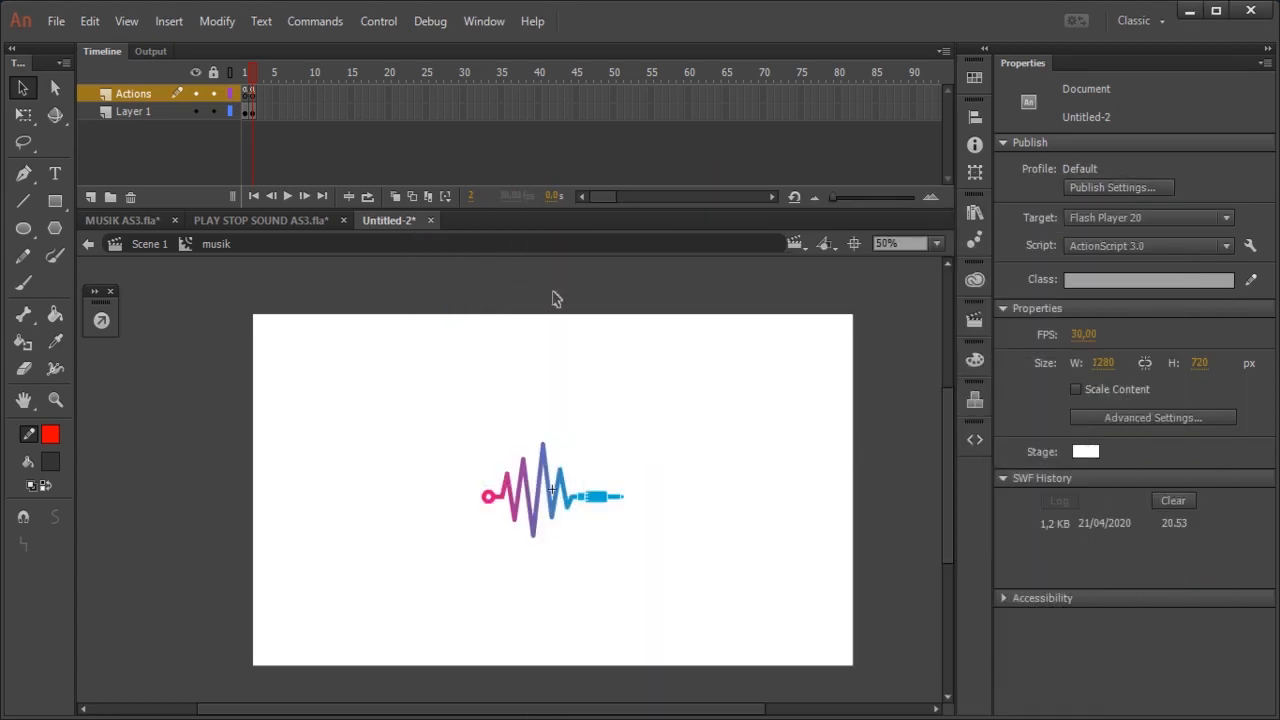
pyautogui.click(250, 93)
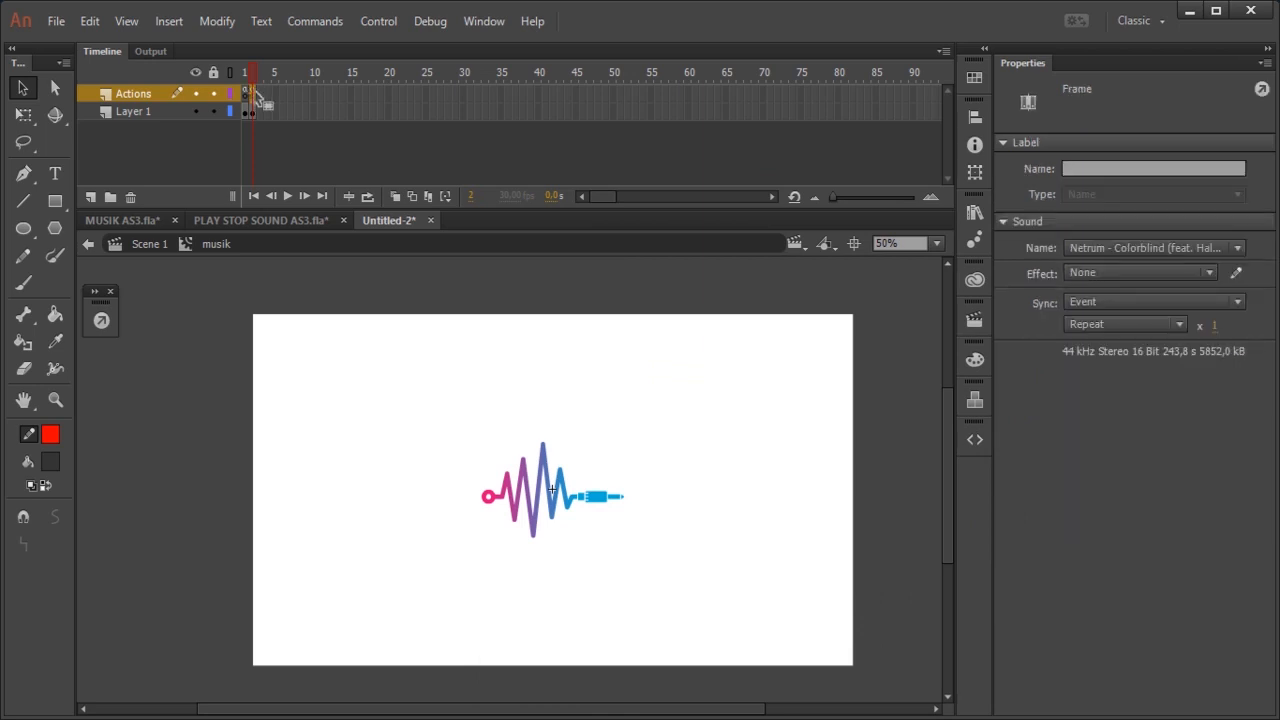
pyautogui.click(1096, 247)
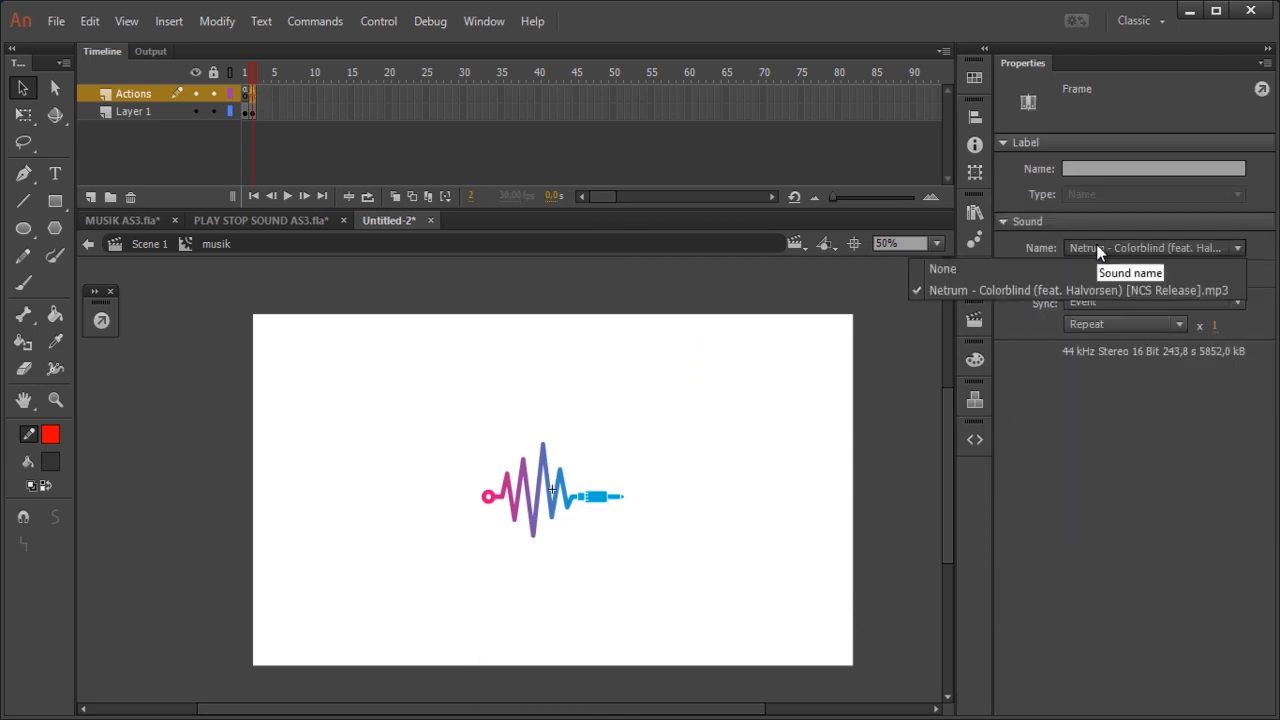
pyautogui.click(980, 290)
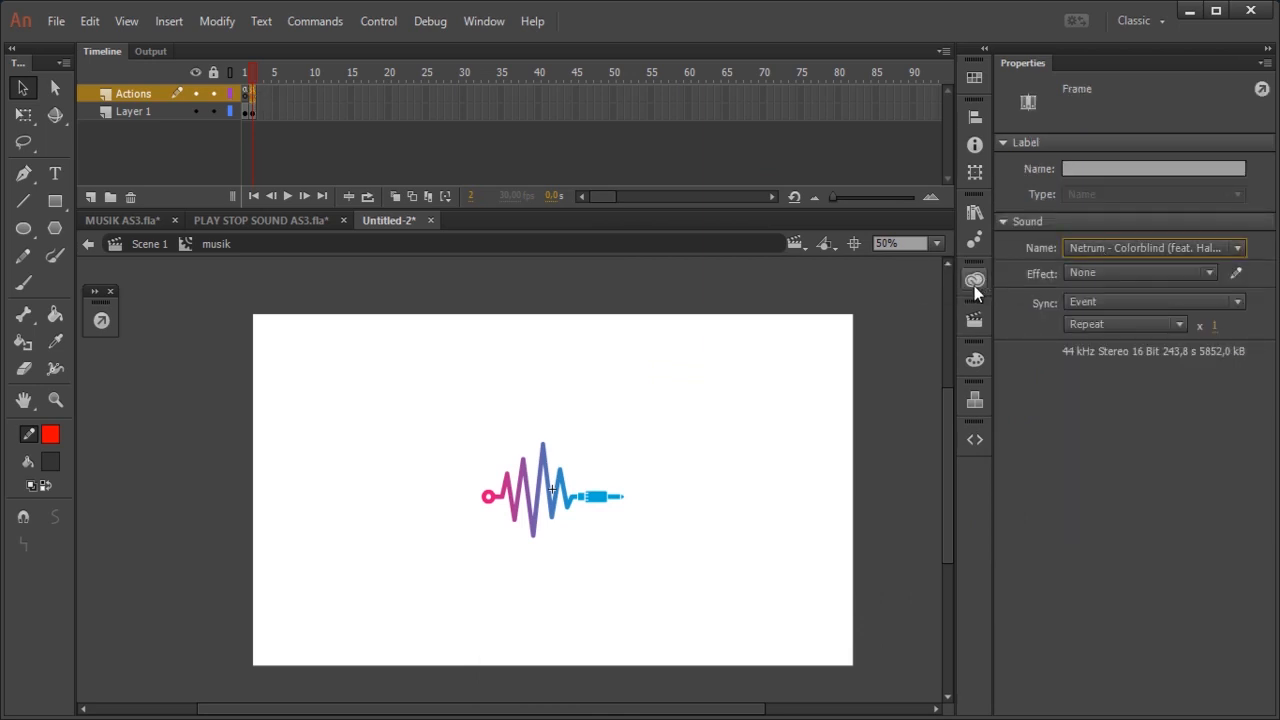
pyautogui.click(253, 97)
# Step: Test the movie with sound, toggling the button on and off to check the music playback, and close the preview
pyautogui.hotkey('ctrl', 'Return')
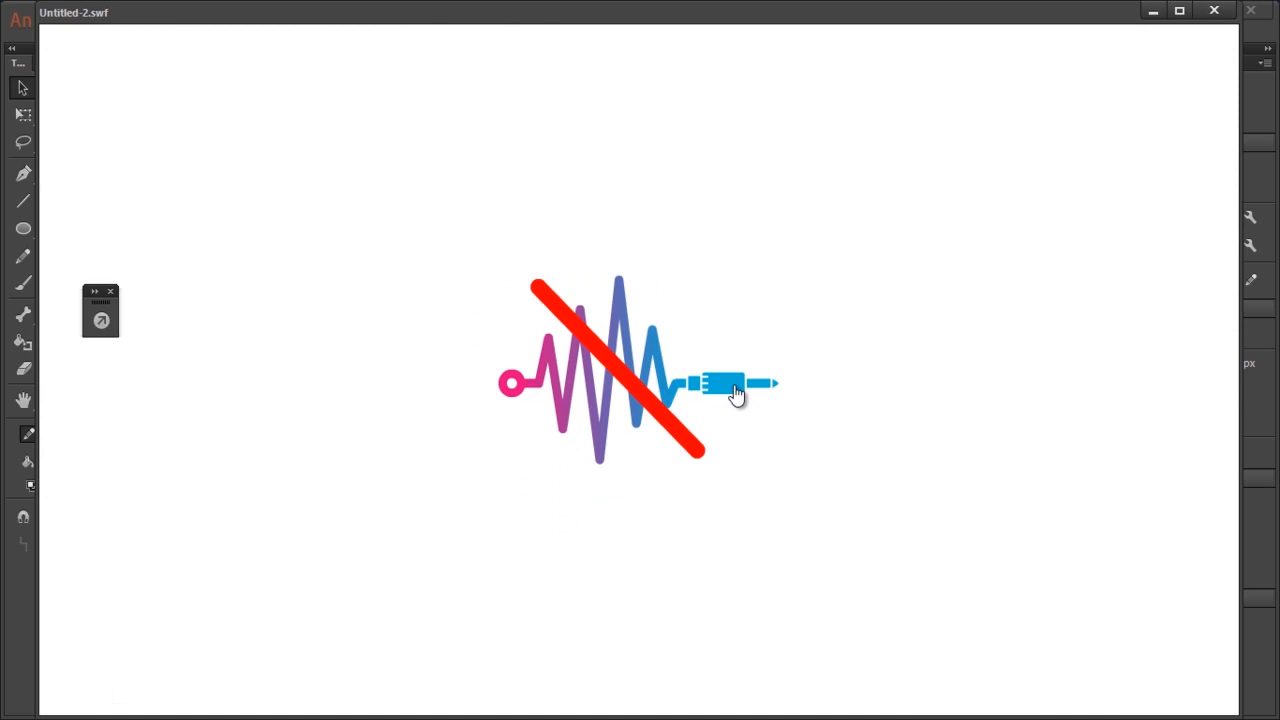
pyautogui.click(733, 392)
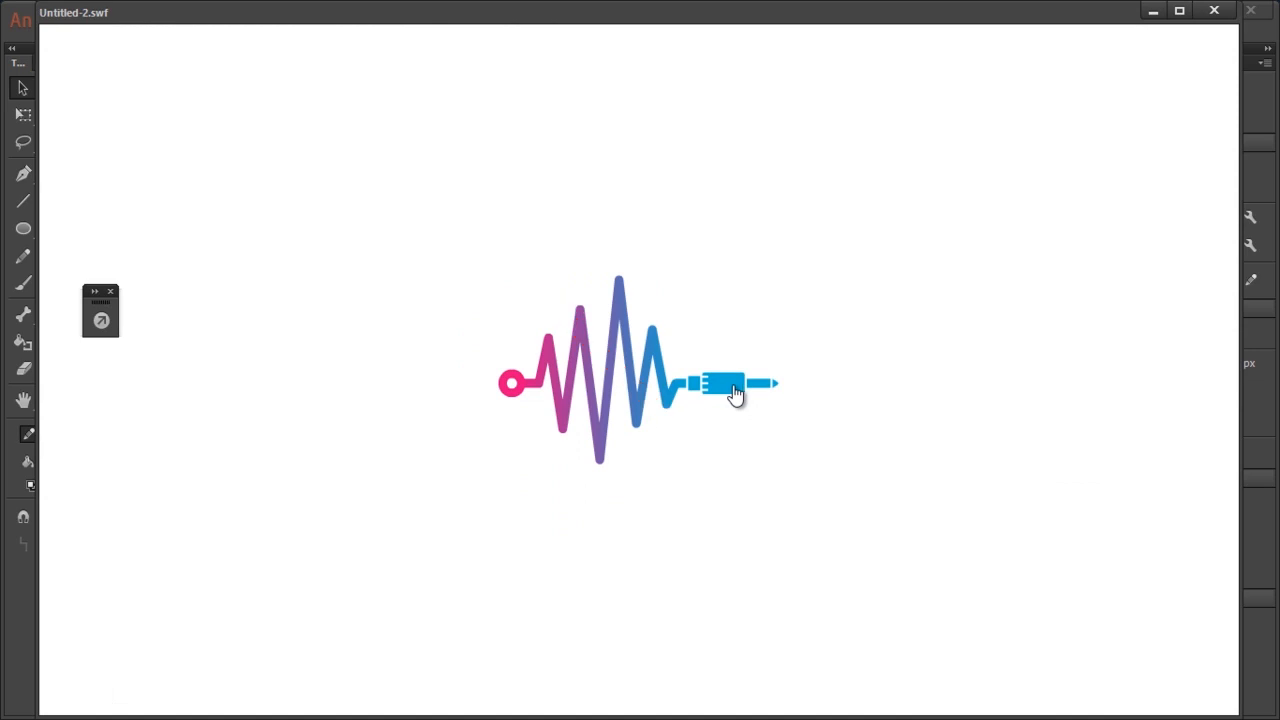
pyautogui.click(735, 393)
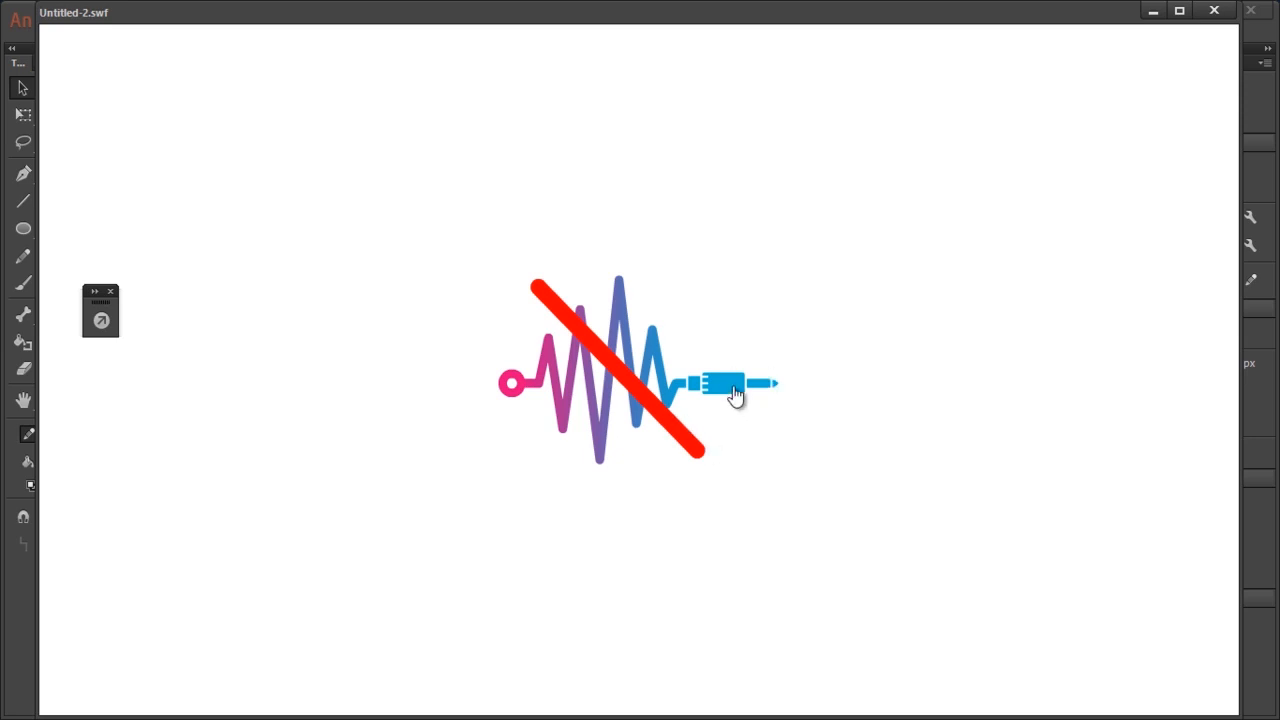
pyautogui.click(1216, 12)
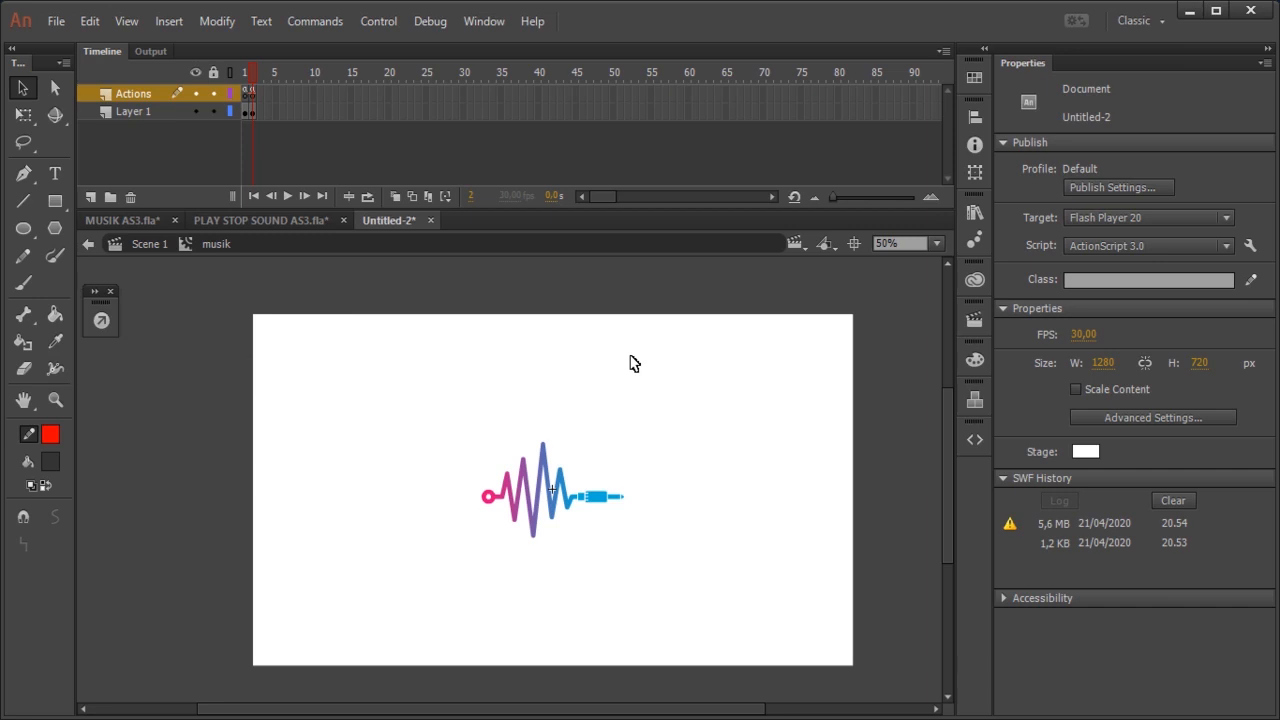
# Step: Add the Click to Stop All Sounds snippet to the onn button on frame 2 of Layer 1
pyautogui.click(251, 112)
pyautogui.click(730, 497)
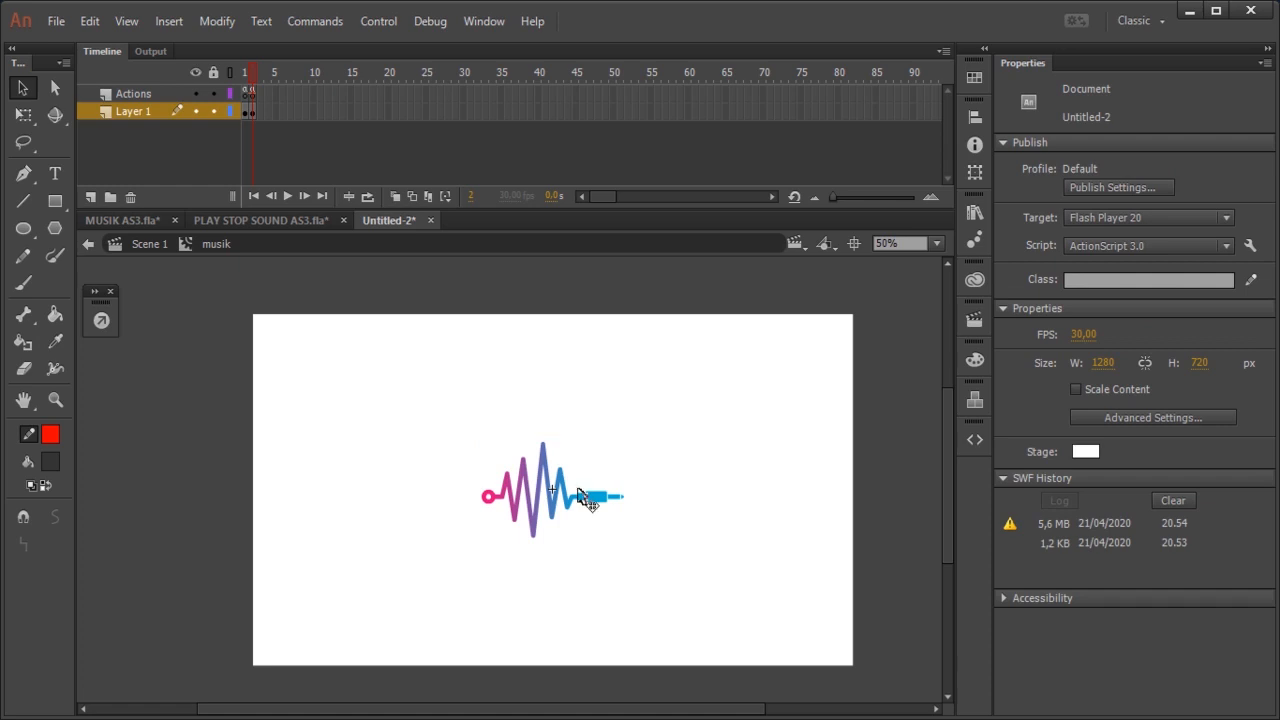
pyautogui.click(598, 503)
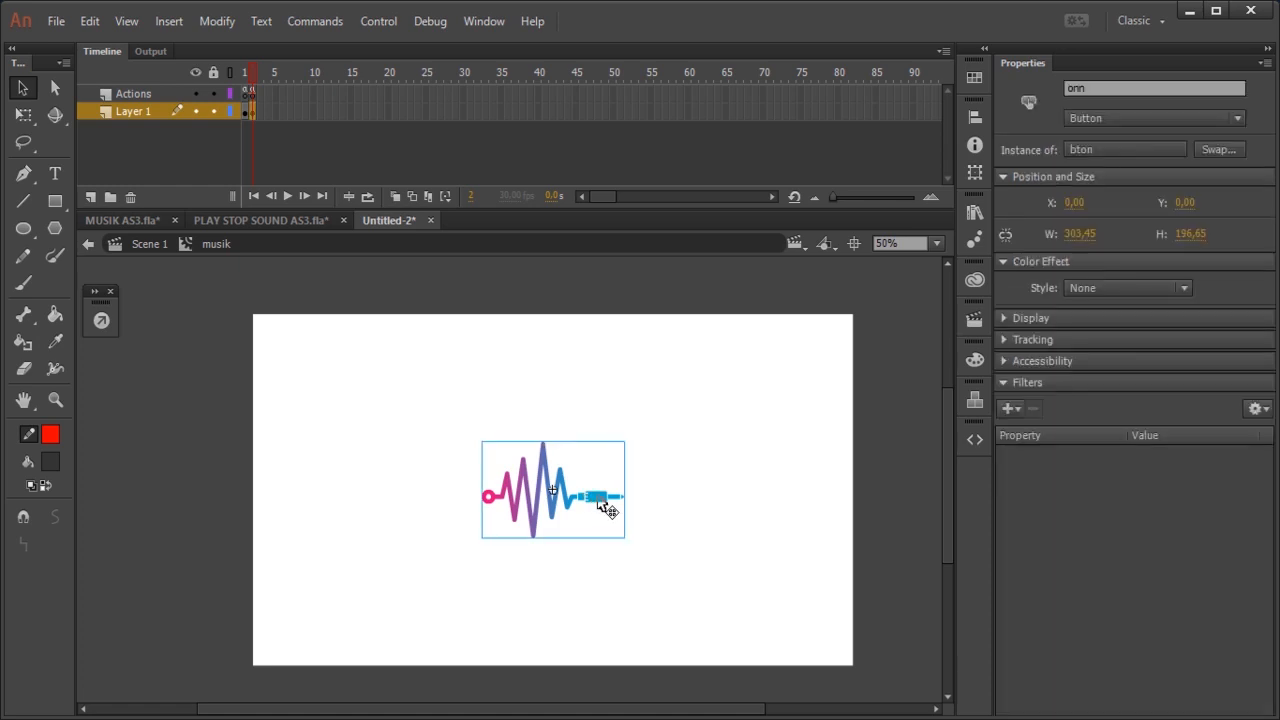
pyautogui.click(982, 440)
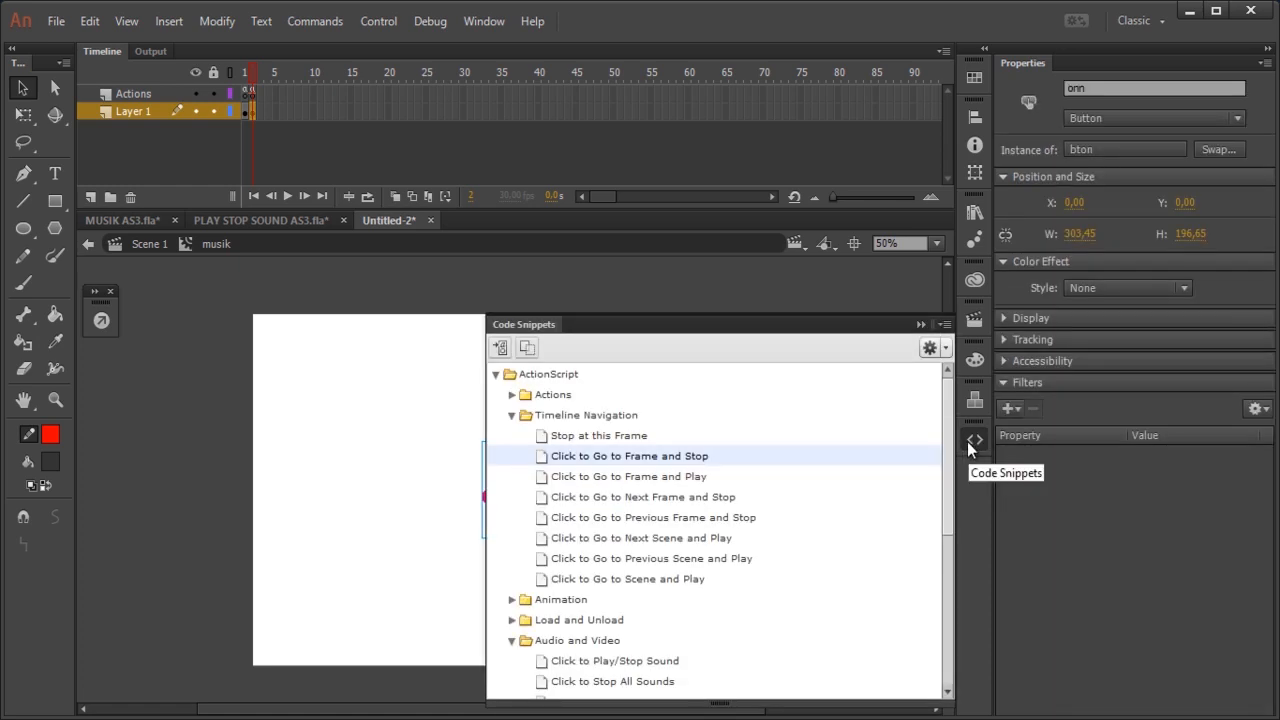
pyautogui.scroll(-3, 676, 492)
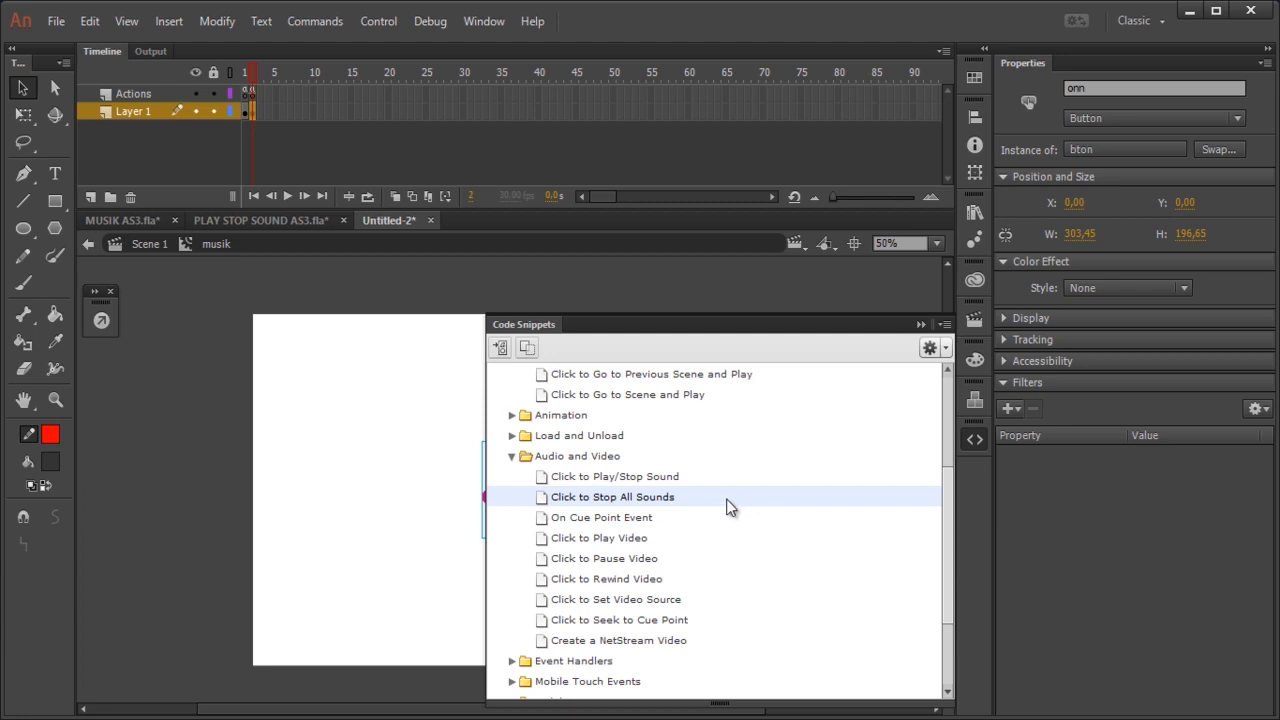
pyautogui.doubleClick(715, 494)
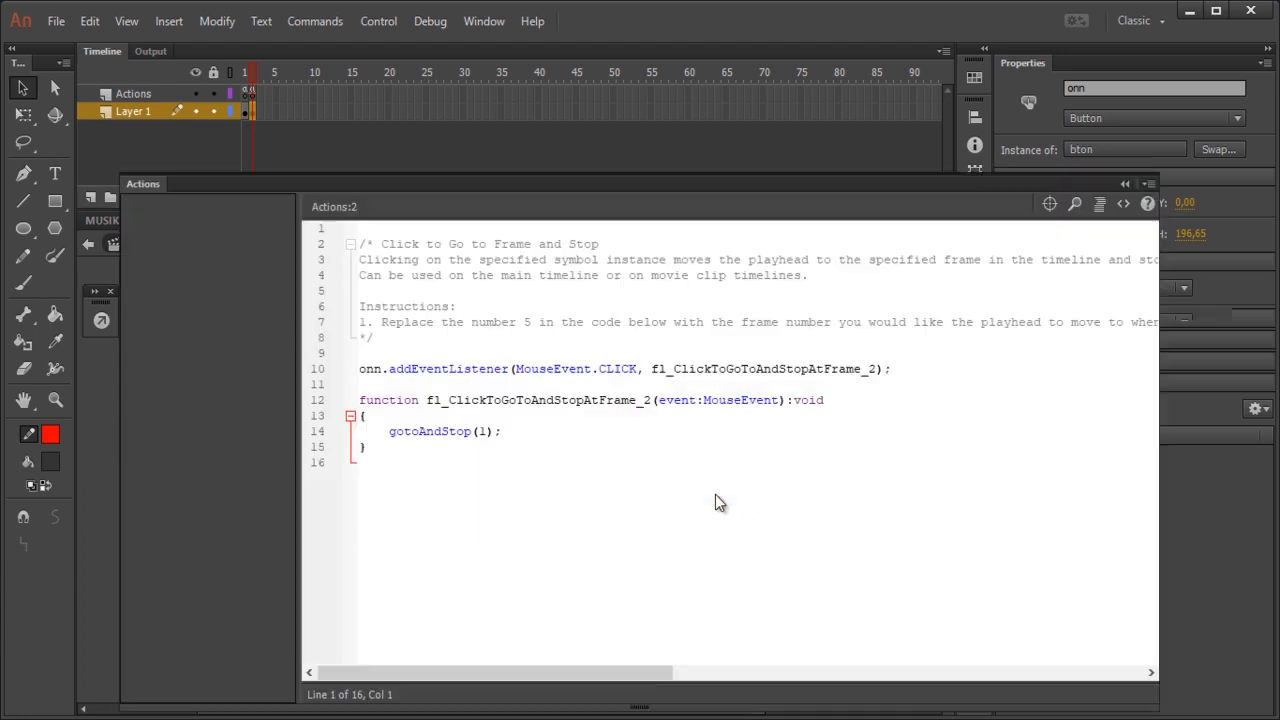
pyautogui.click(823, 462)
pyautogui.click(1125, 184)
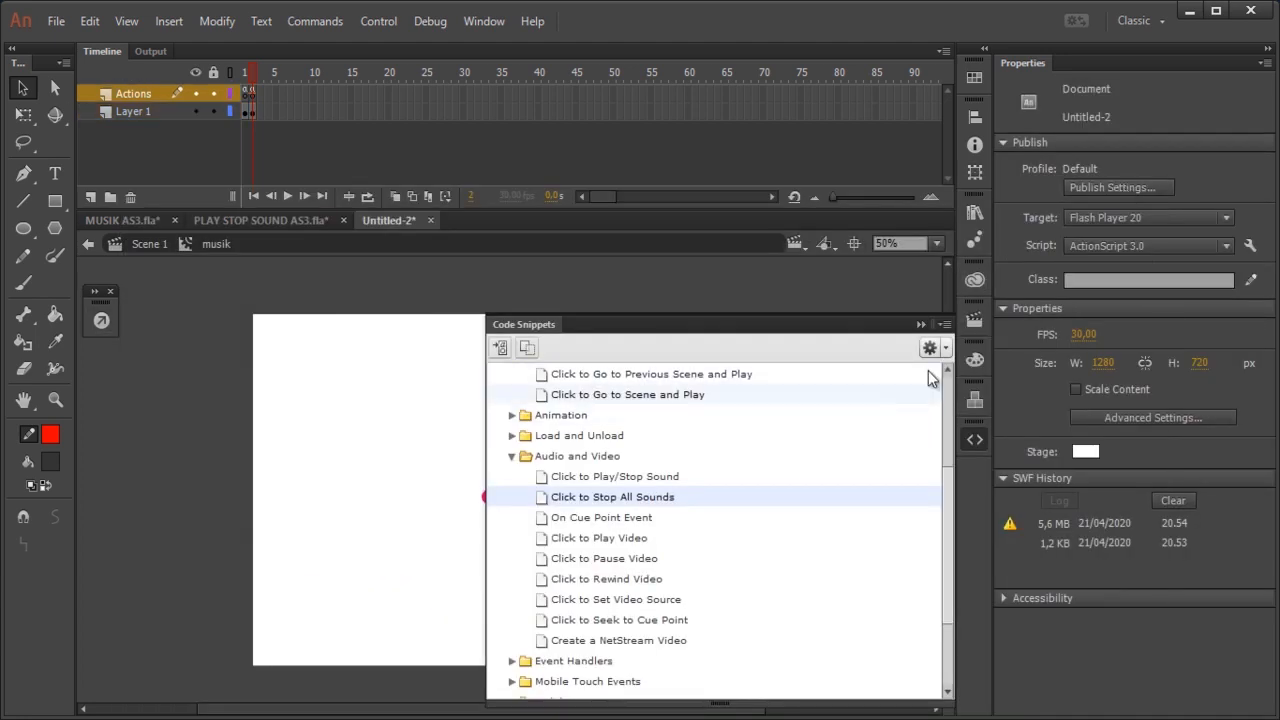
pyautogui.click(921, 324)
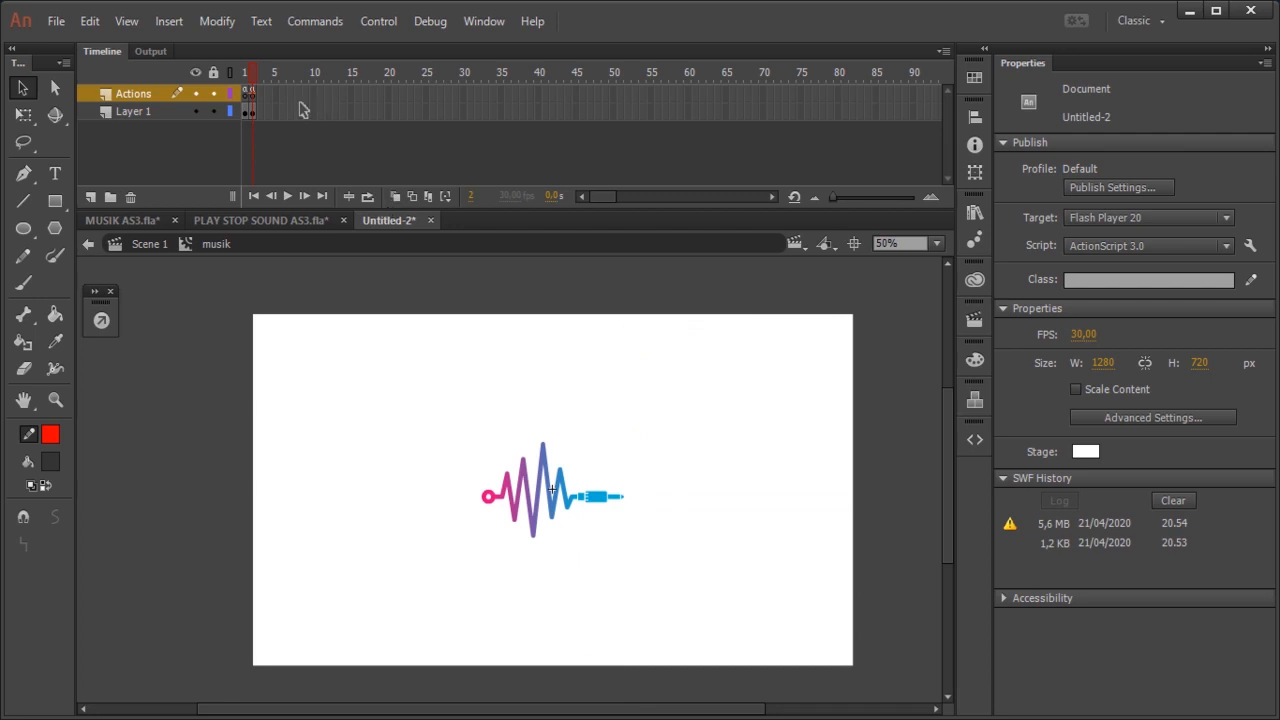
# Step: Review the ActionScript code on frame 2 of the musik clip's Actions layer
pyautogui.rightClick(257, 97)
pyautogui.click(372, 634)
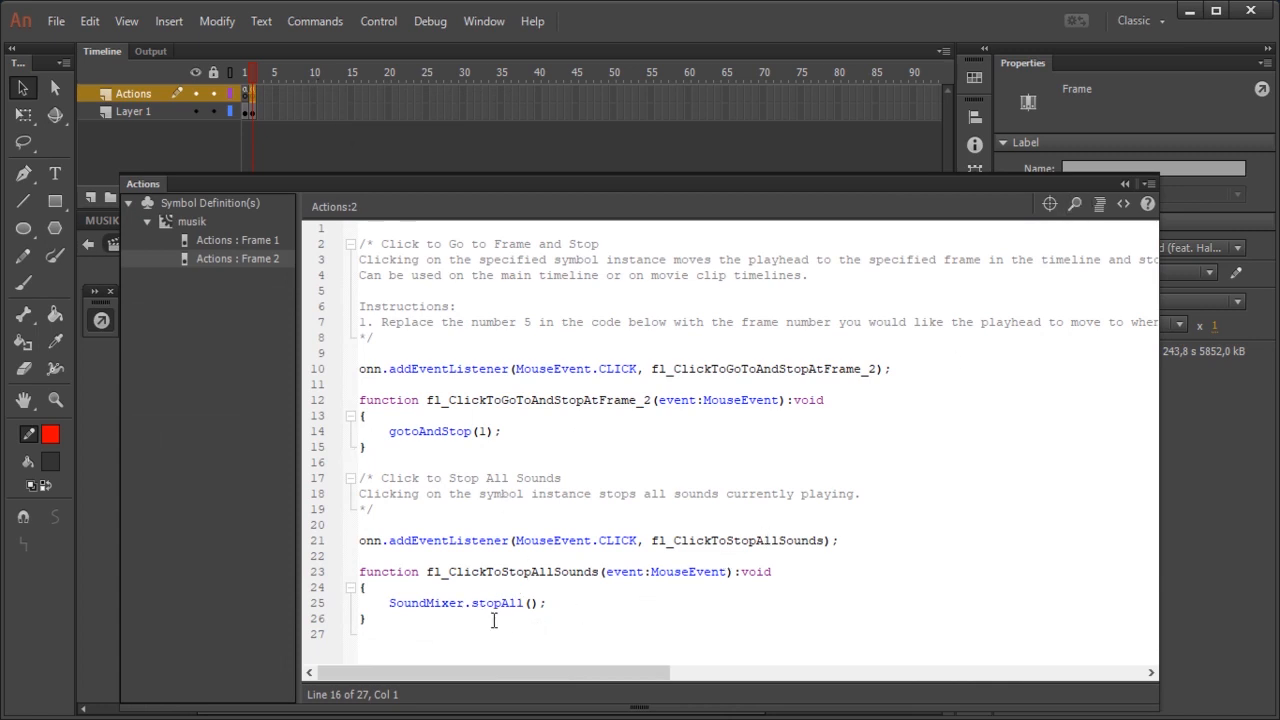
pyautogui.click(1123, 181)
pyautogui.click(899, 445)
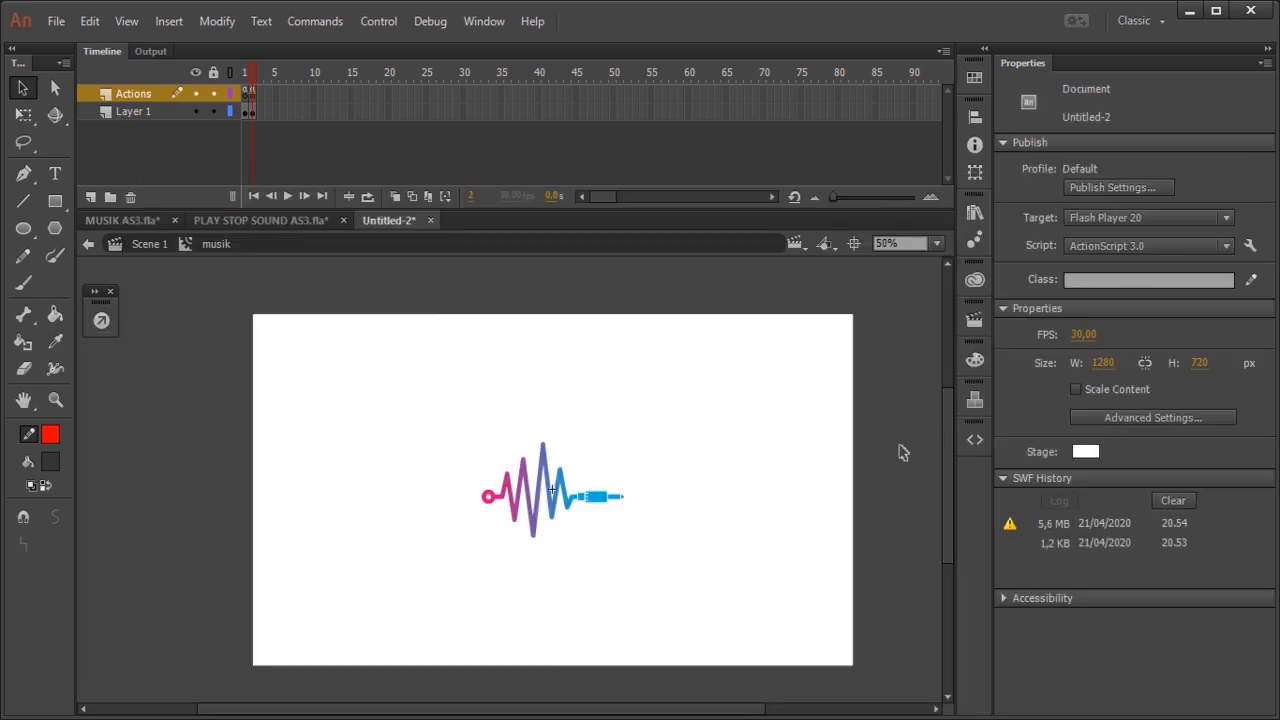
# Step: Test the movie again, toggling the button repeatedly to check that the music starts and stops, and close the preview
pyautogui.hotkey('ctrl', 'Return')
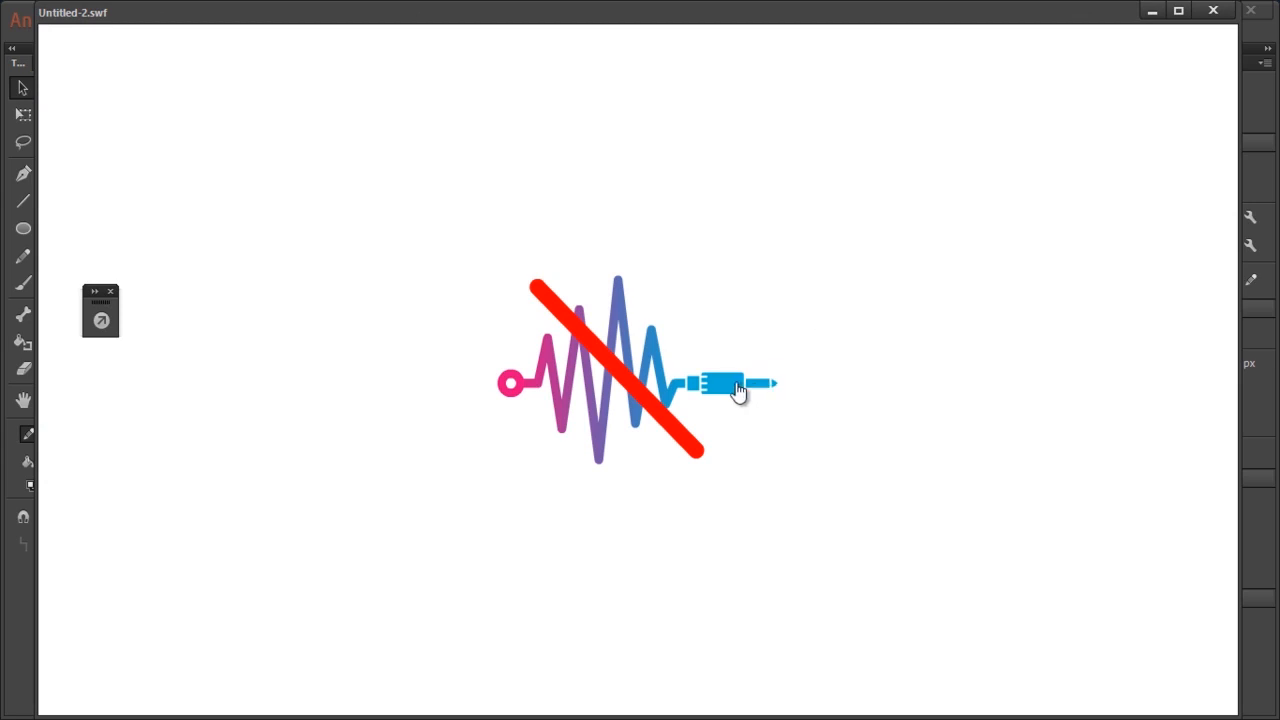
pyautogui.click(737, 390)
pyautogui.click(719, 391)
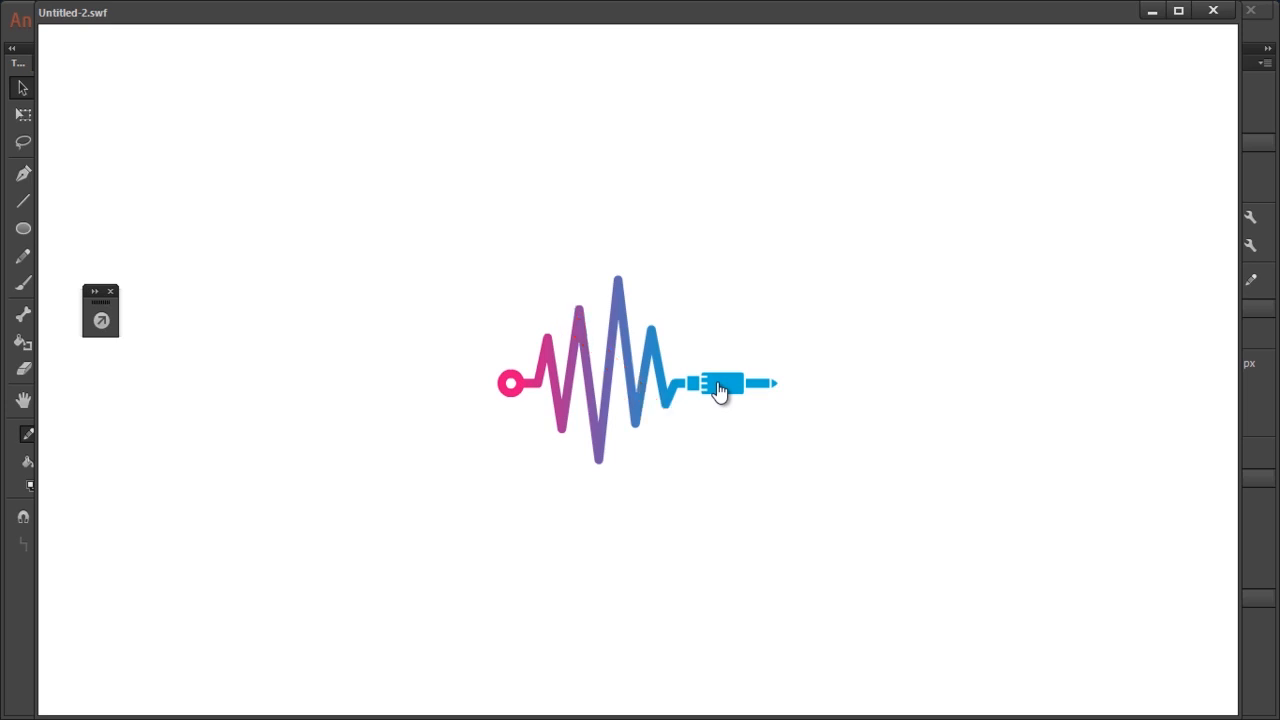
pyautogui.click(719, 391)
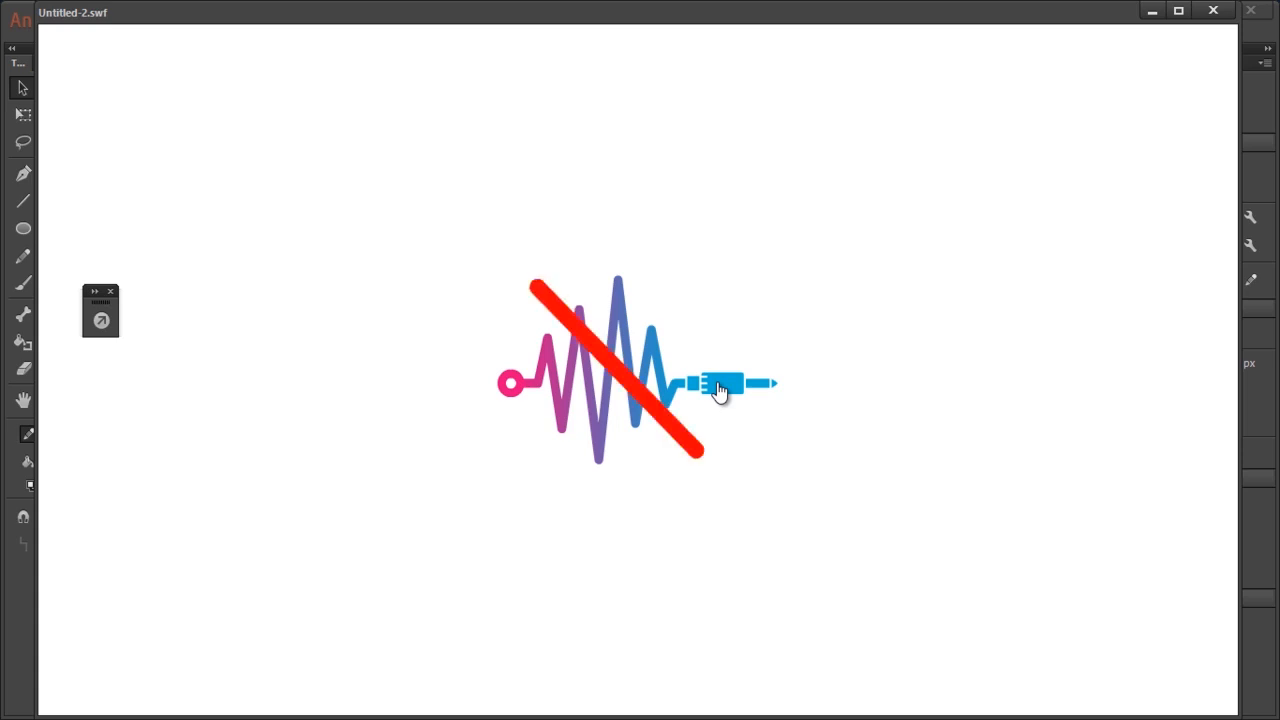
pyautogui.click(719, 391)
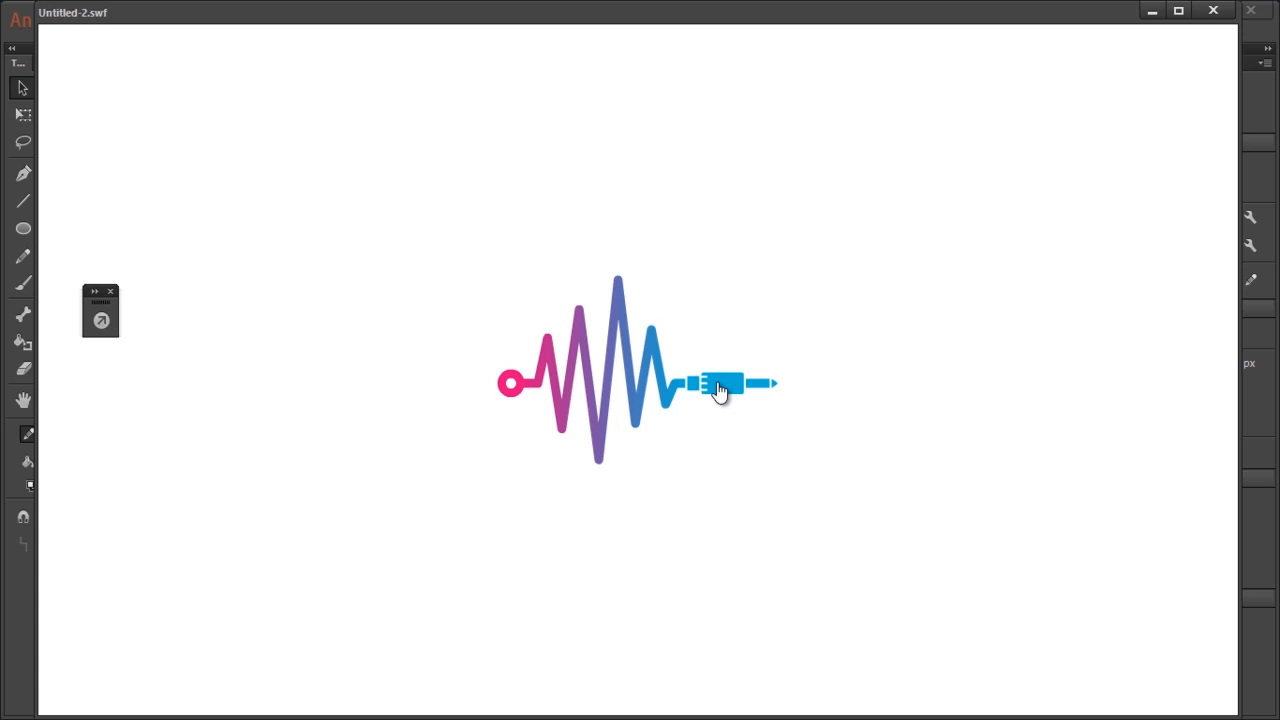
pyautogui.click(719, 391)
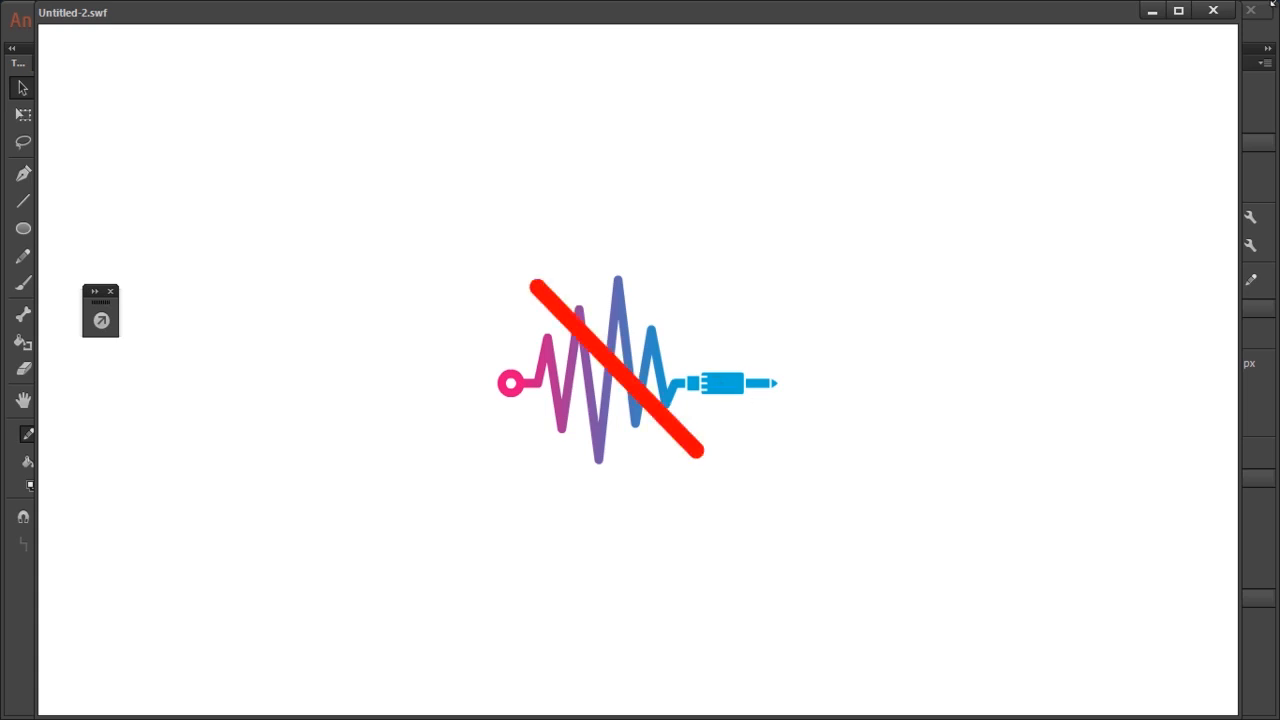
pyautogui.click(1213, 10)
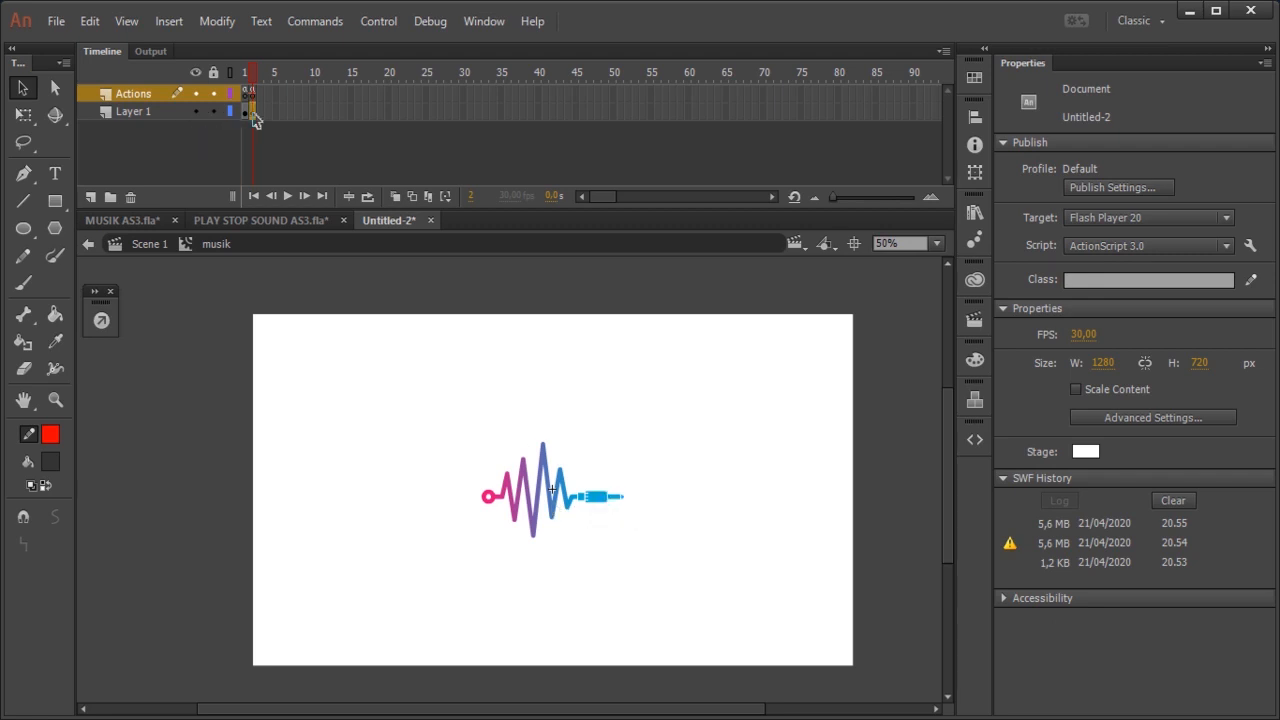
# Step: Open the waveform button on frame 2 of the musik clip and insert keyframes in its Down and Over states
pyautogui.click(249, 111)
pyautogui.doubleClick(578, 506)
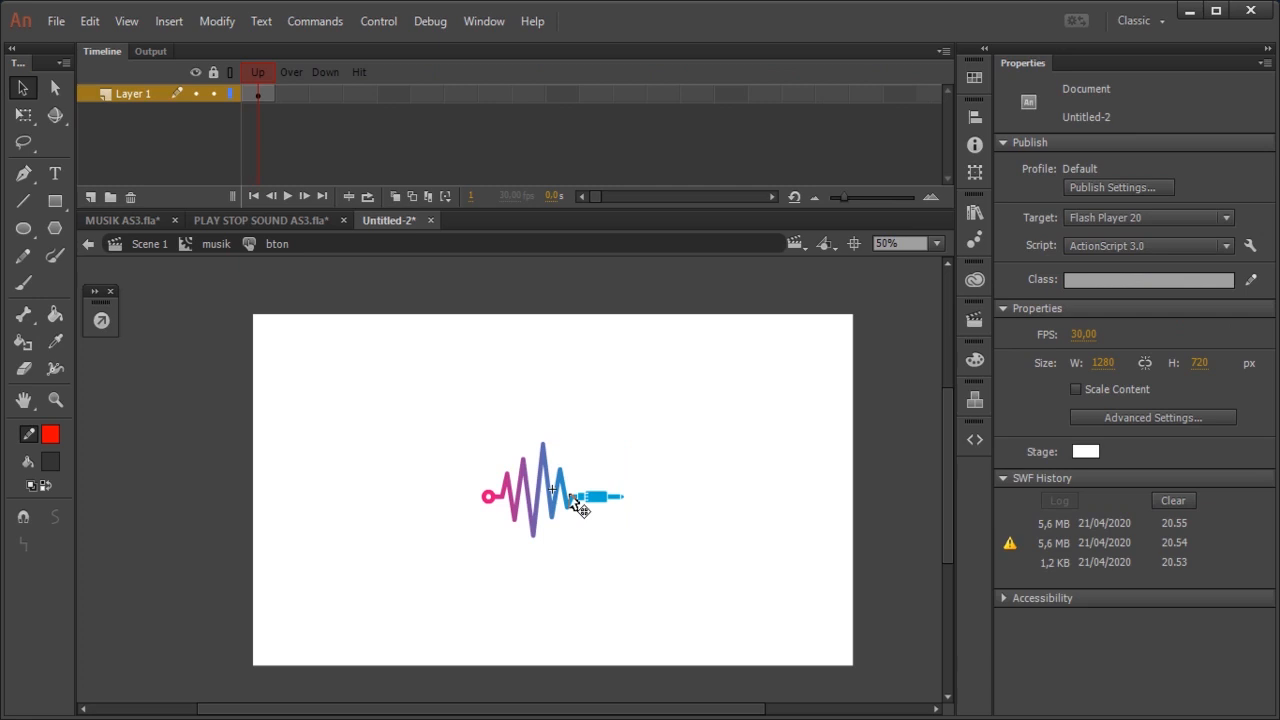
pyautogui.rightClick(323, 95)
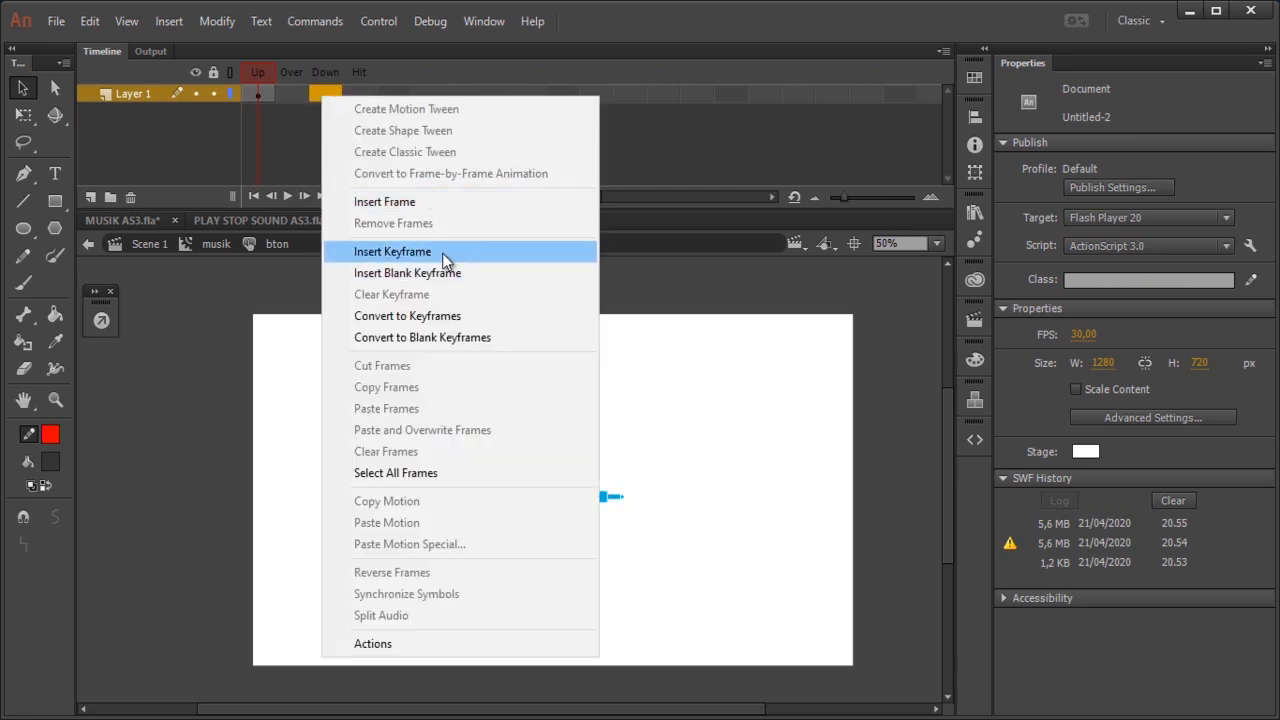
pyautogui.click(442, 253)
pyautogui.rightClick(292, 95)
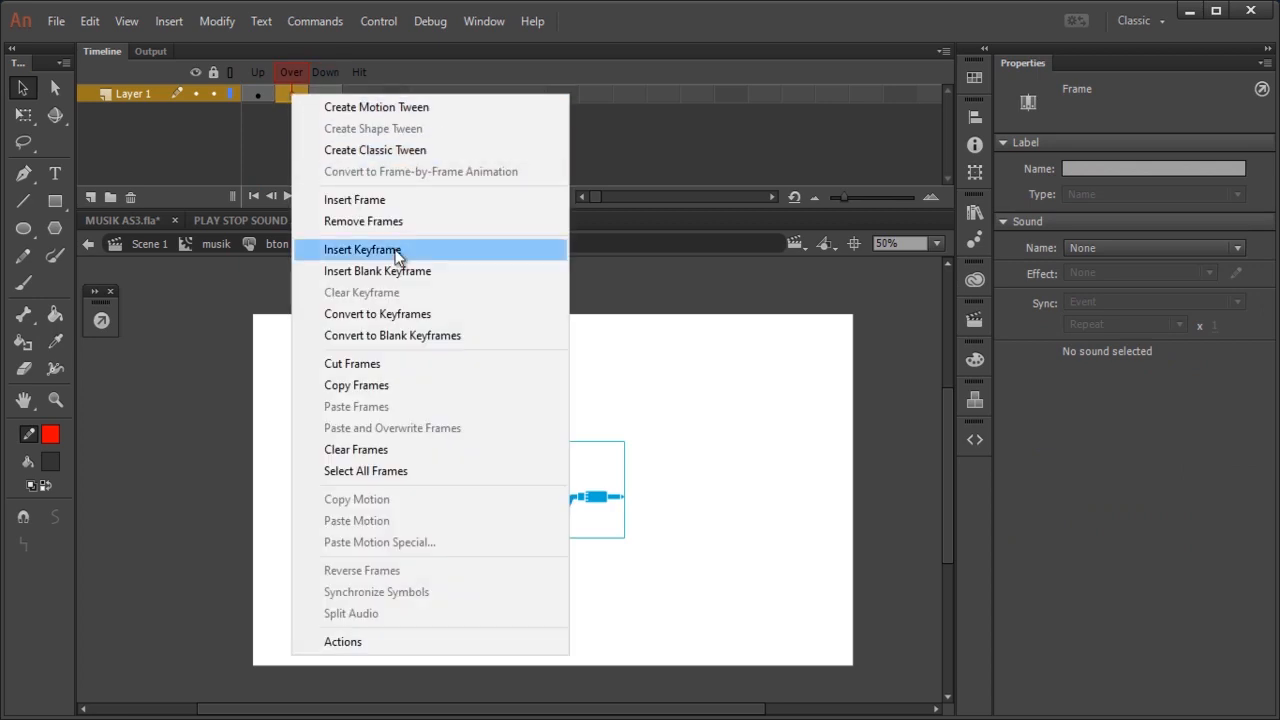
pyautogui.click(408, 251)
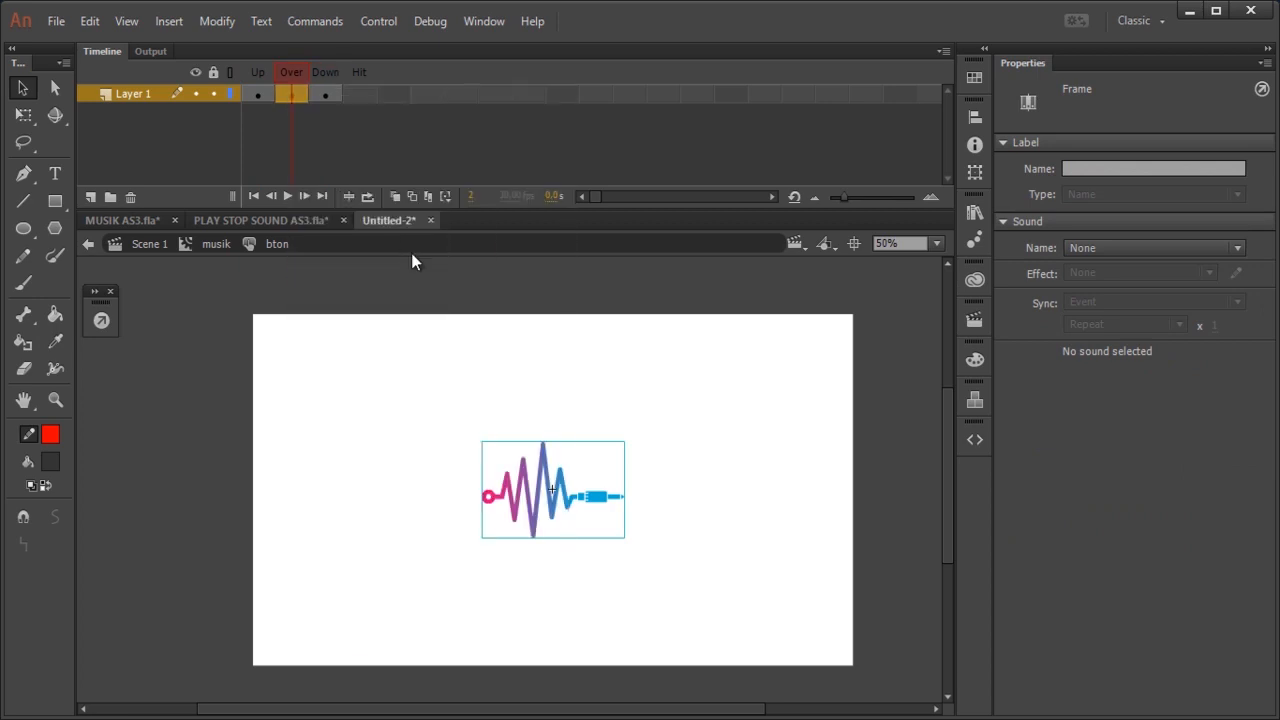
pyautogui.click(698, 456)
pyautogui.click(568, 491)
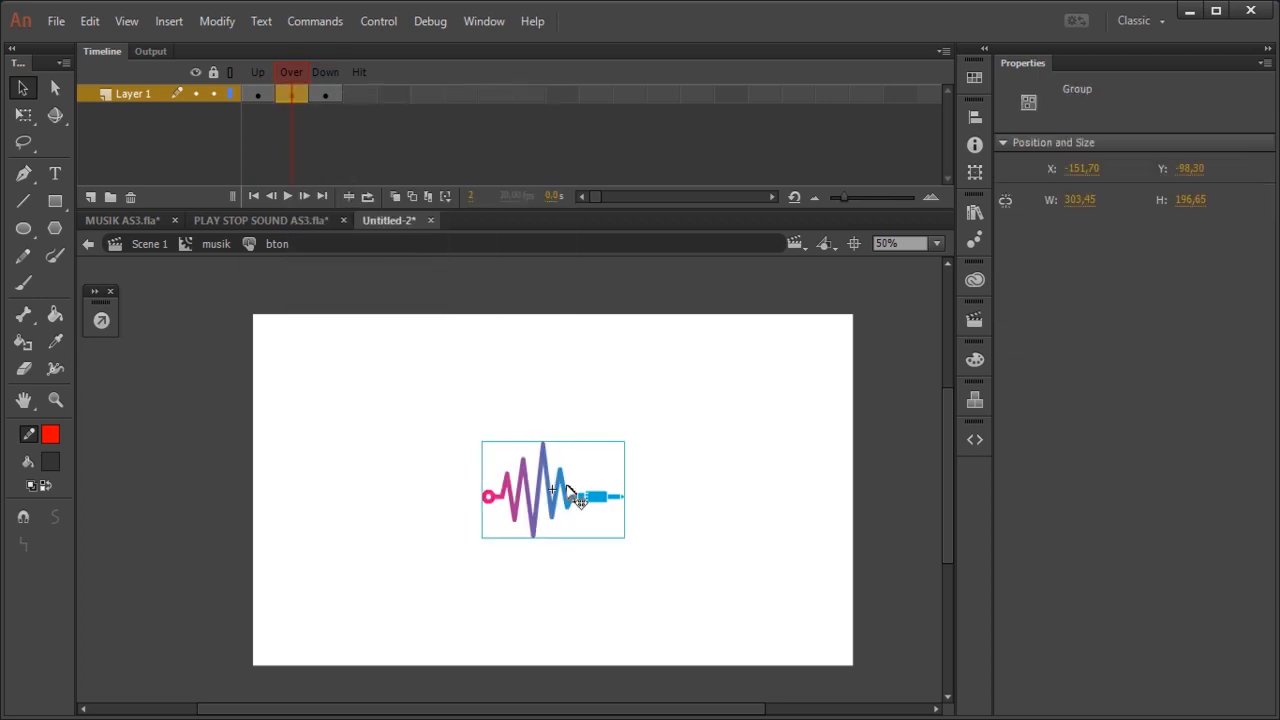
pyautogui.rightClick(567, 491)
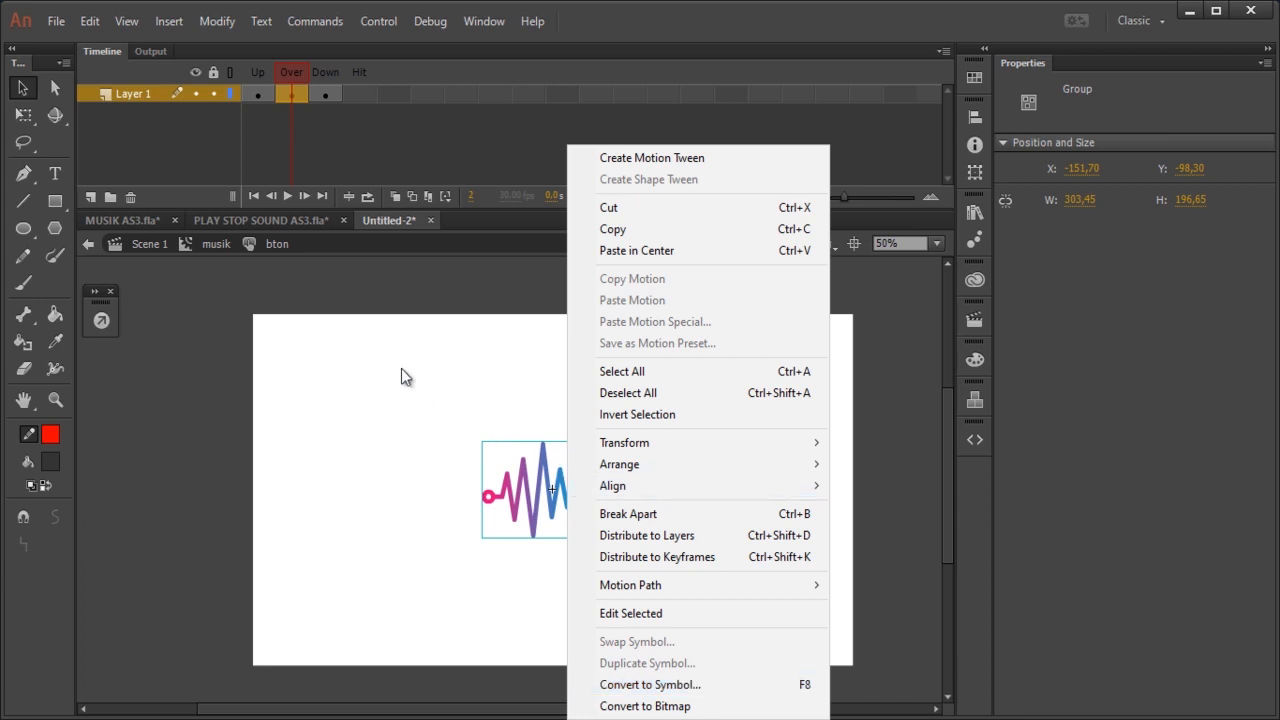
pyautogui.click(328, 357)
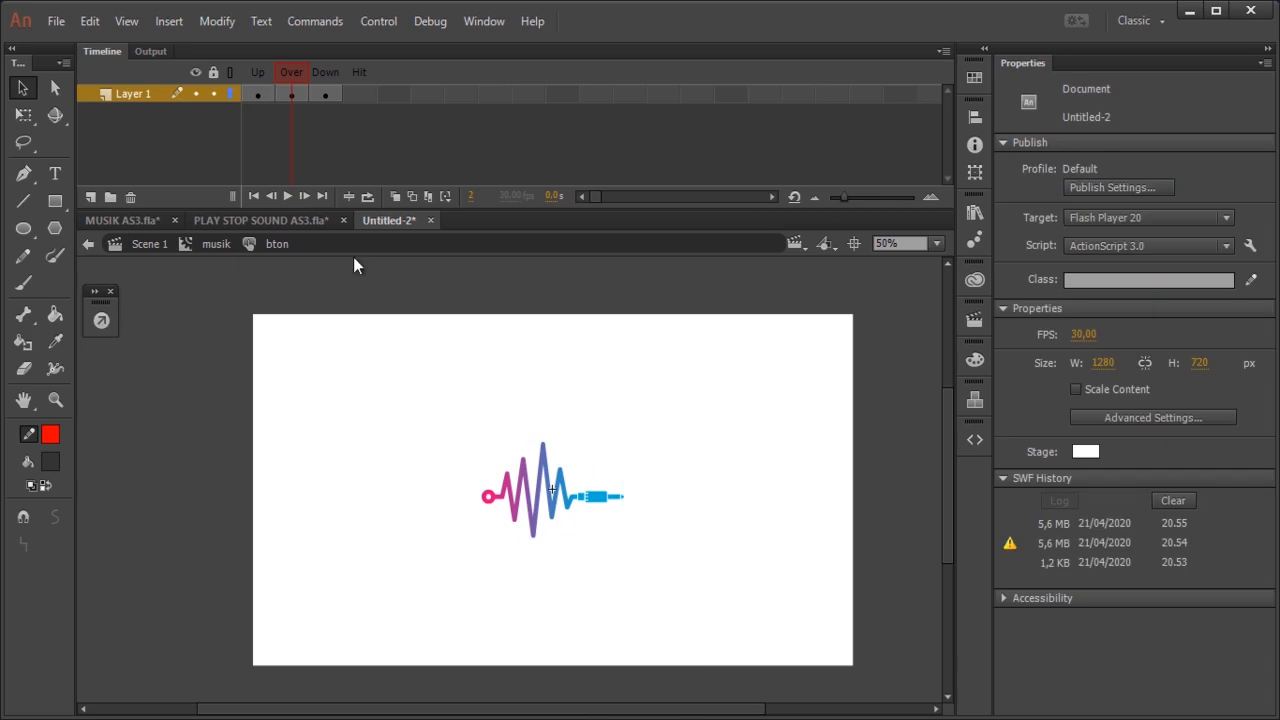
# Step: Convert the waveform in the button's Over state to a Movie Clip symbol named mcmusikfx
pyautogui.click(291, 94)
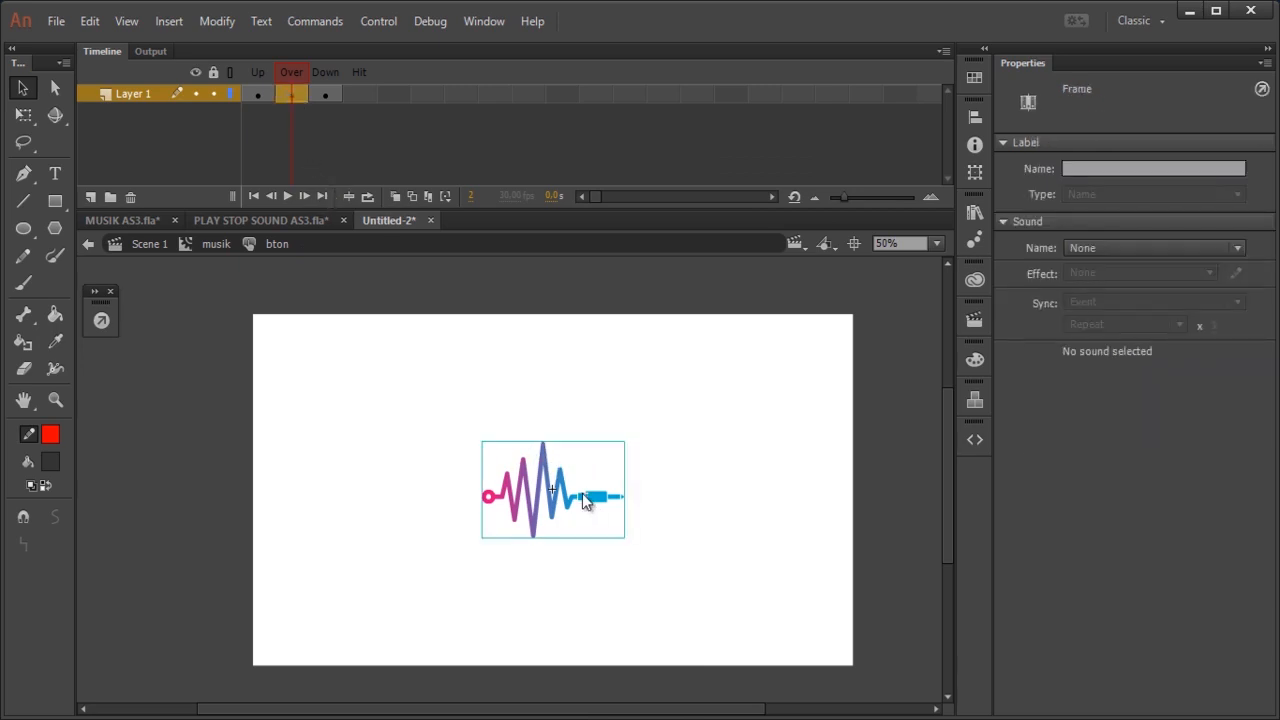
pyautogui.rightClick(584, 498)
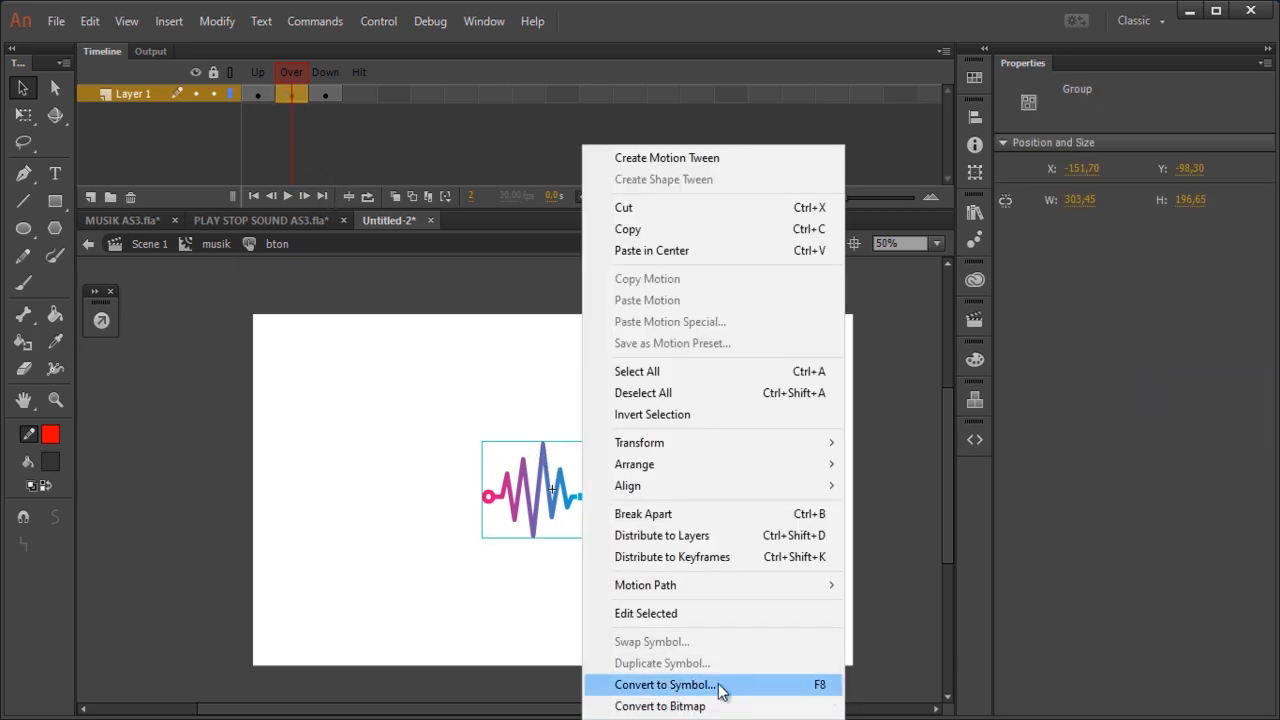
pyautogui.click(665, 685)
pyautogui.write('mc')
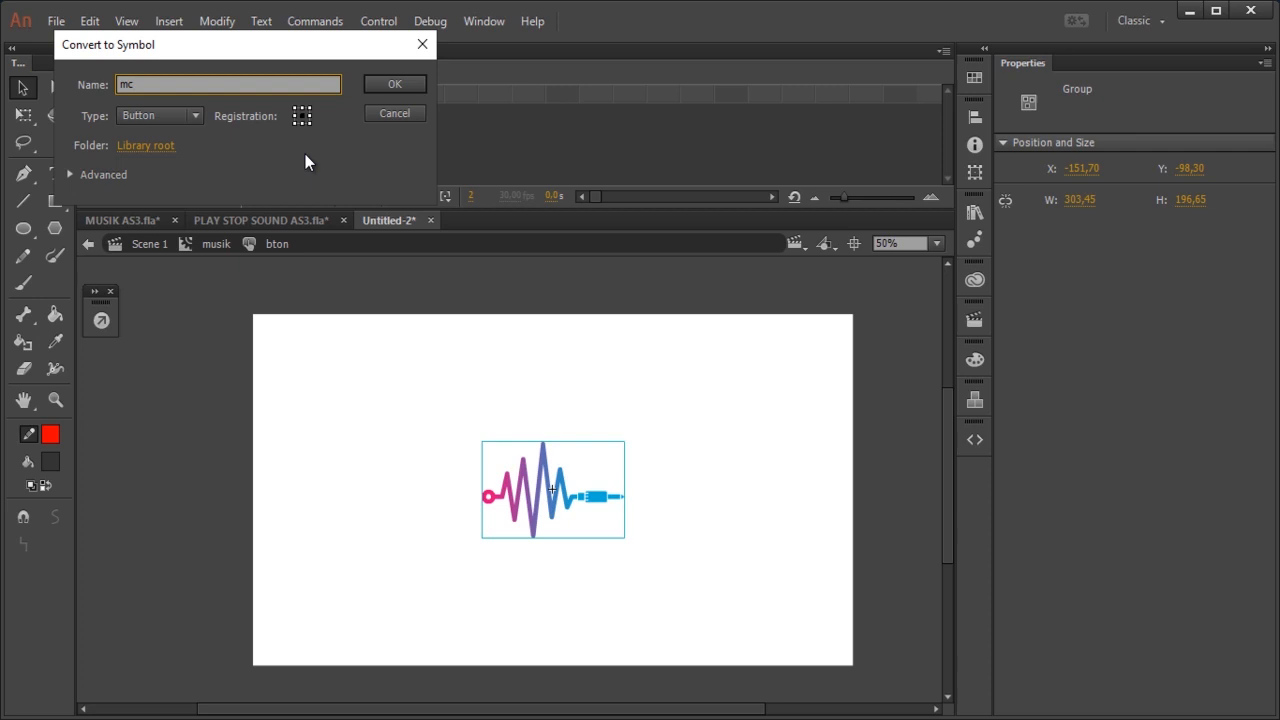
pyautogui.write('musikfx')
pyautogui.click(195, 115)
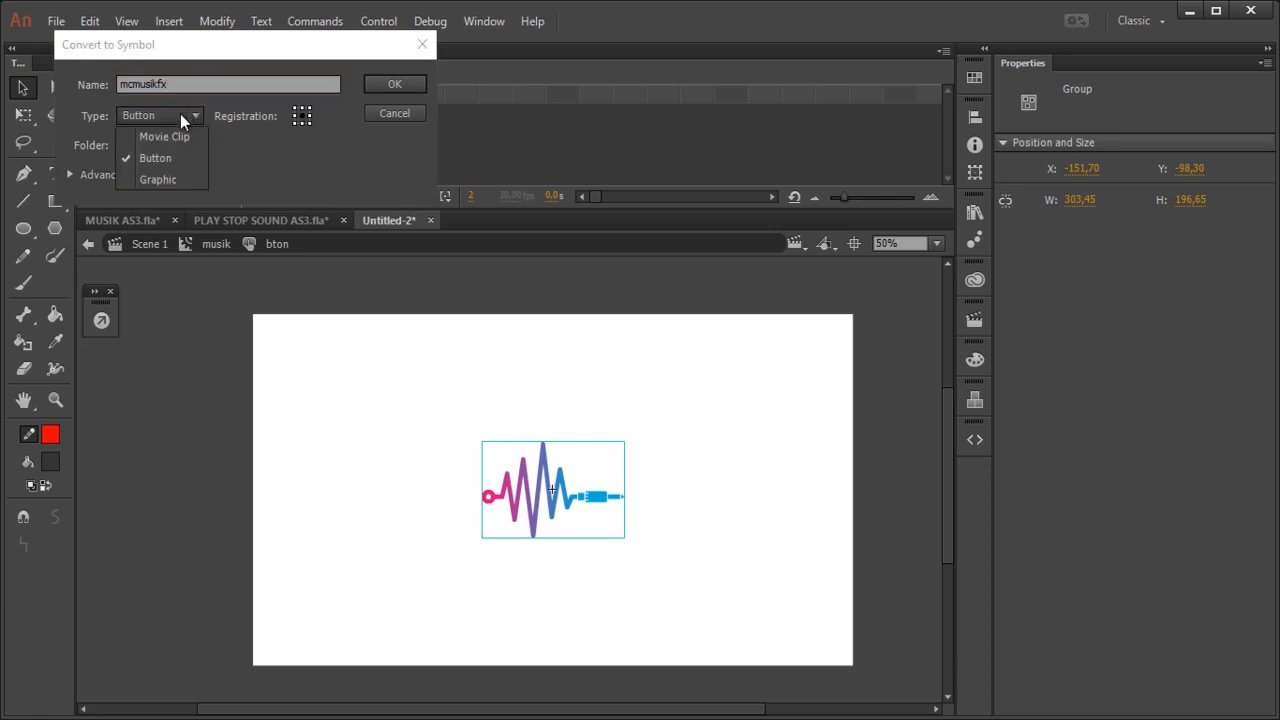
pyautogui.click(177, 129)
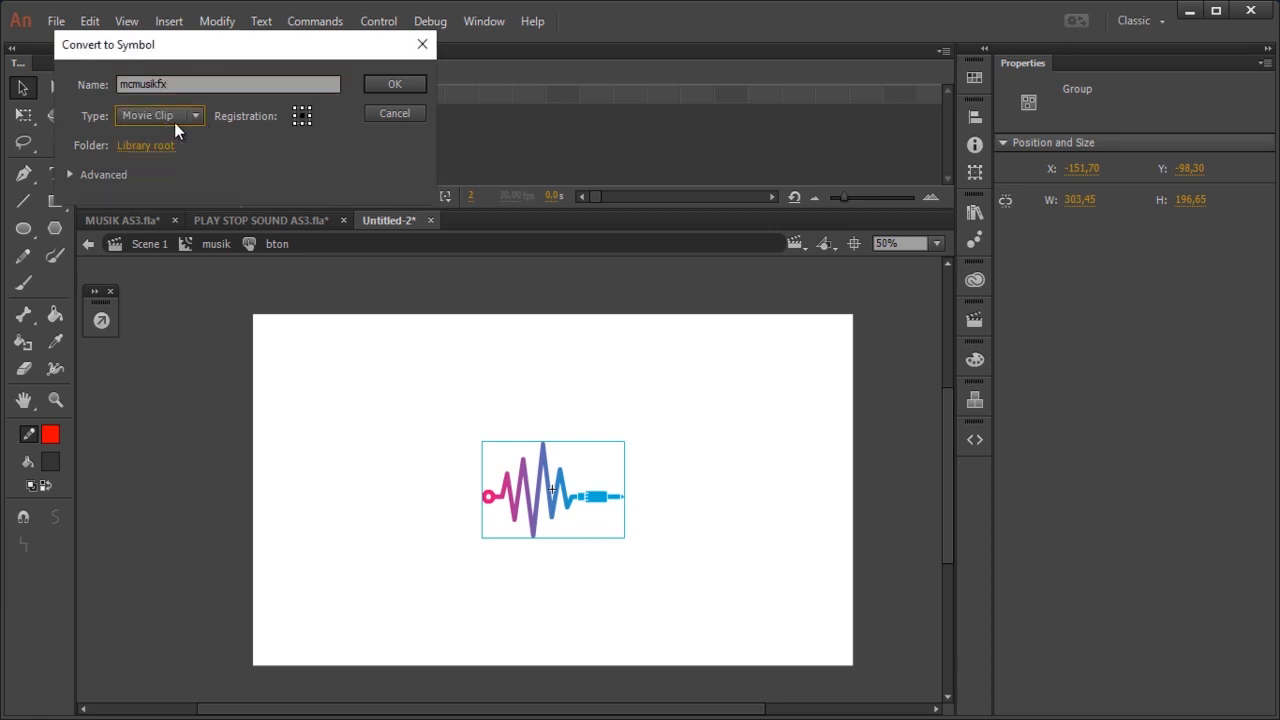
pyautogui.click(377, 85)
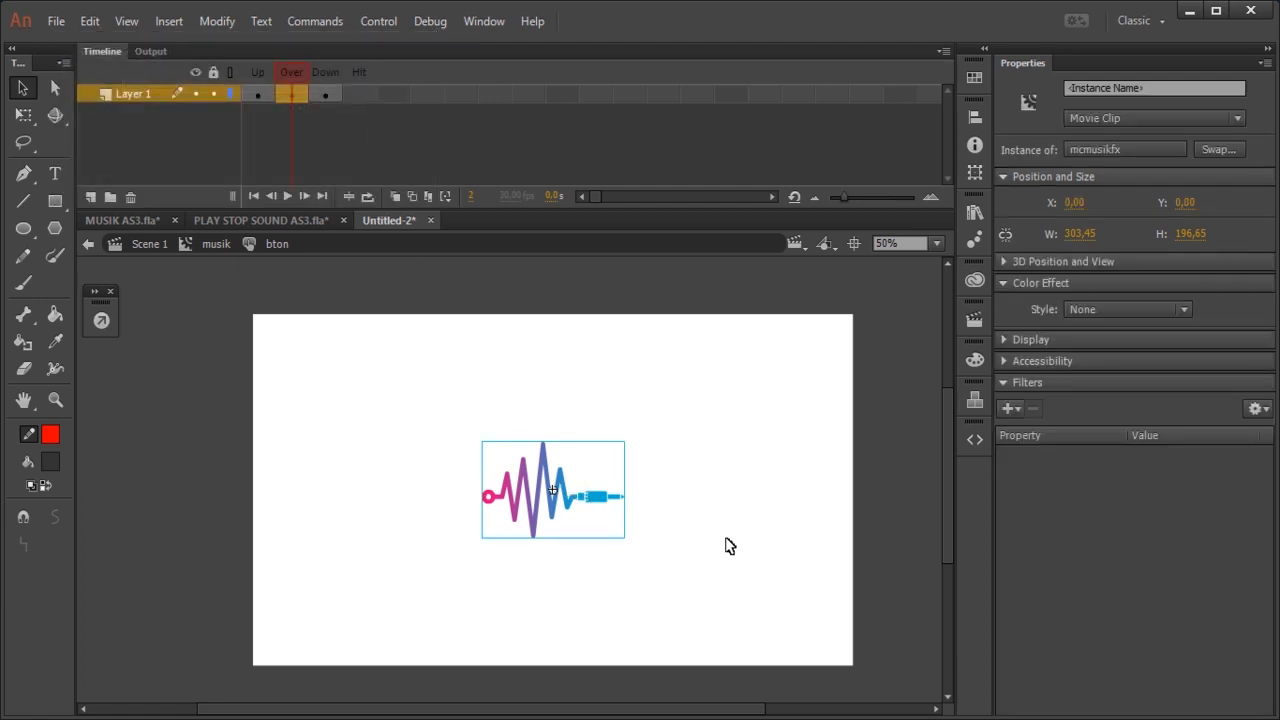
# Step: Inside the mcmusikfx clip, add a layer above Layer 1 and draw a rectangle to the left of the waveform
pyautogui.doubleClick(600, 510)
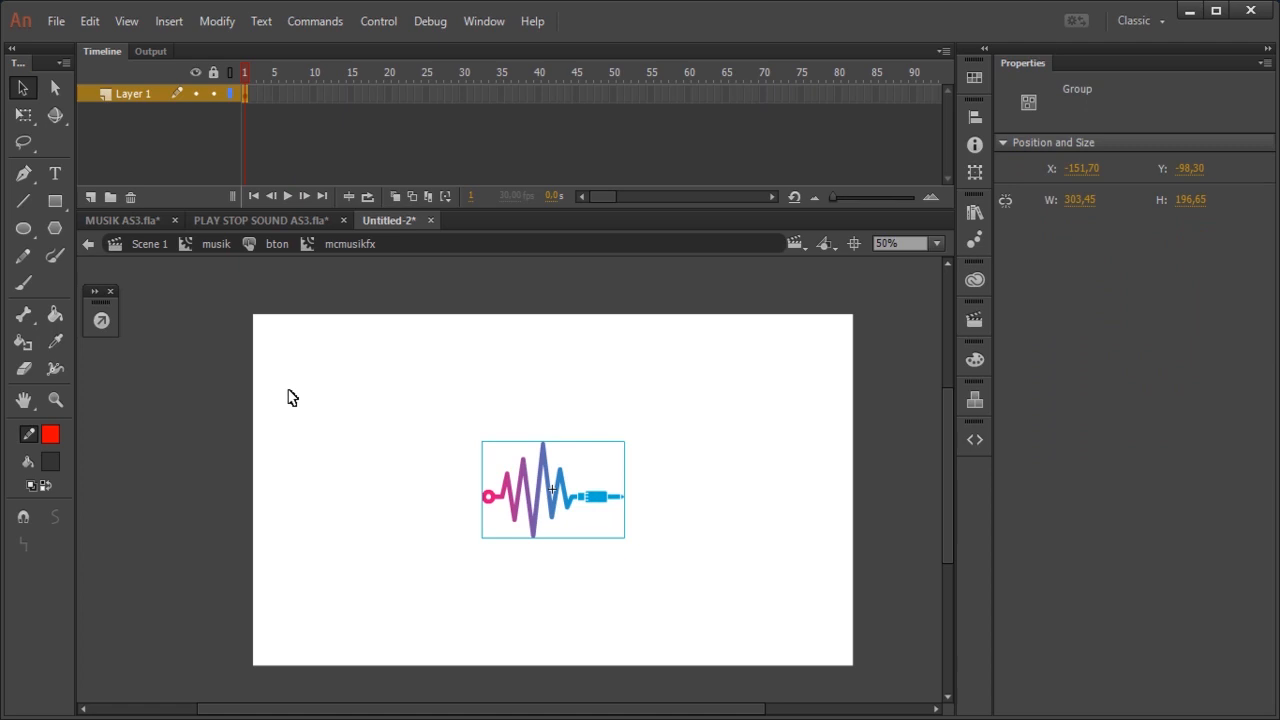
pyautogui.click(90, 197)
pyautogui.click(136, 92)
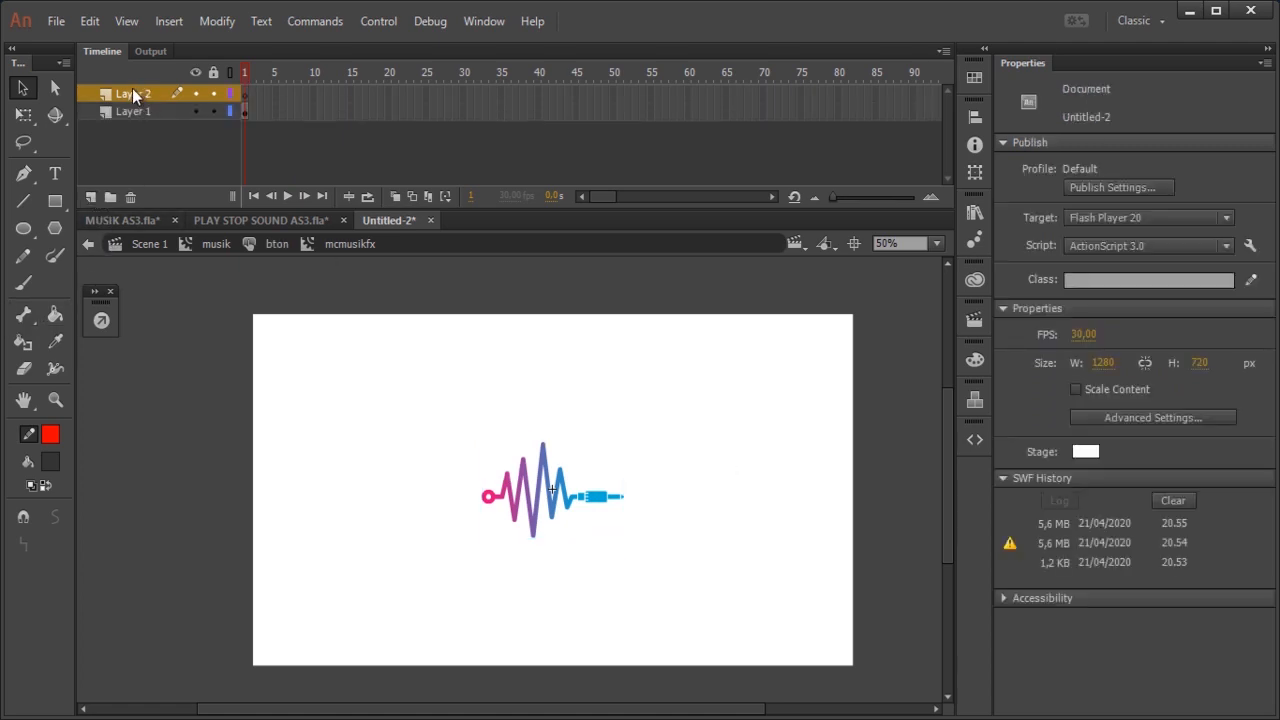
pyautogui.click(133, 92)
pyautogui.click(55, 200)
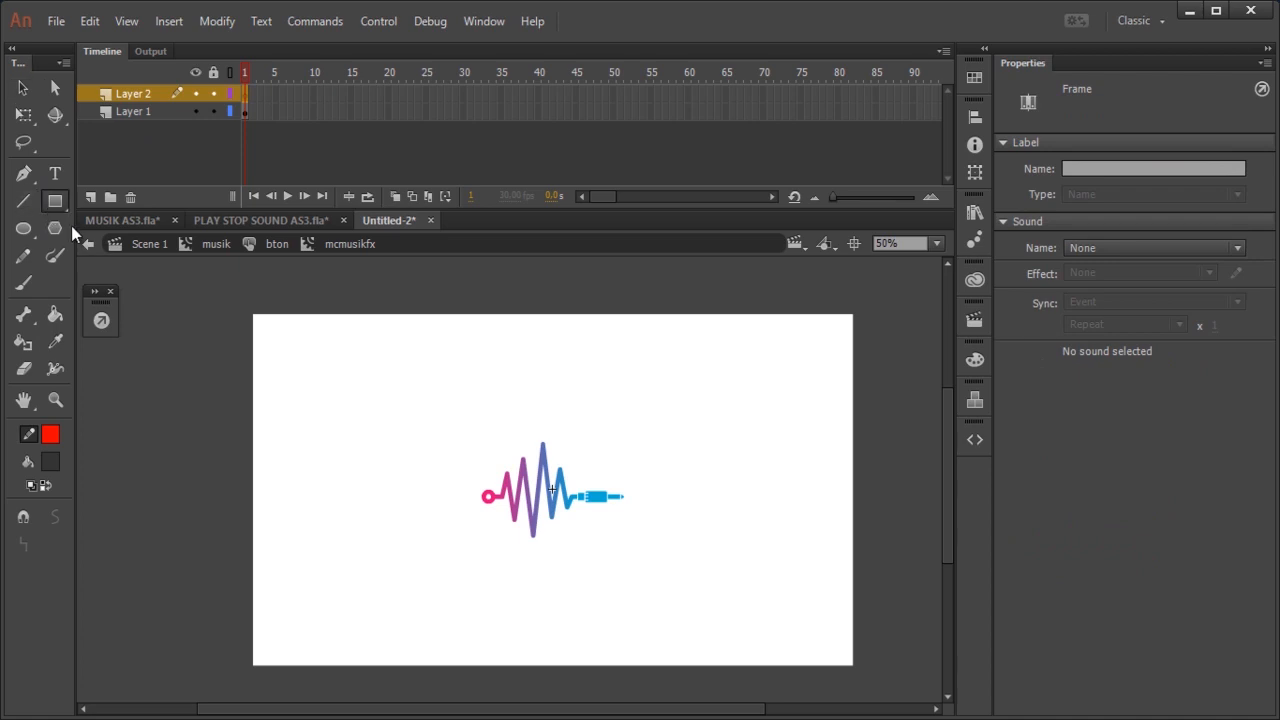
pyautogui.moveTo(294, 424); pyautogui.dragTo(455, 547)
pyautogui.click(26, 87)
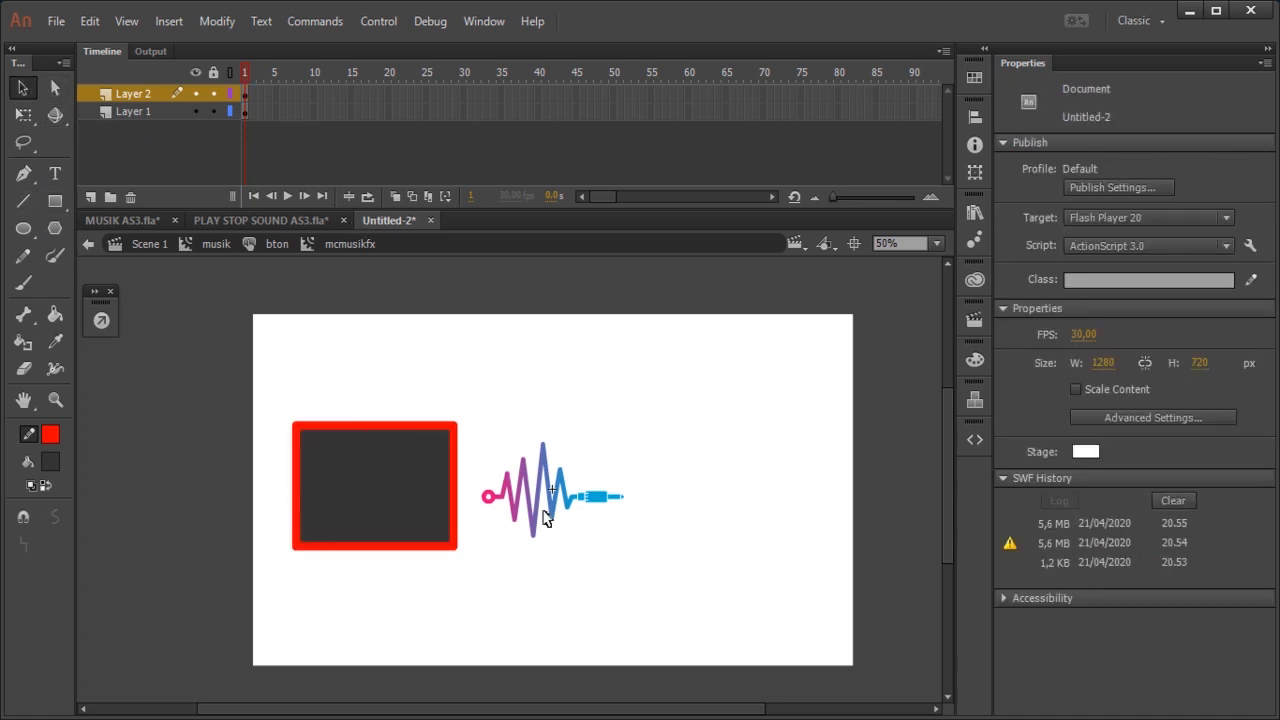
# Step: Delete the rectangle's red outline and move its fill, about 336 by 248 px, right beside the waveform's left end
pyautogui.doubleClick(457, 480)
pyautogui.press('Delete')
pyautogui.click(357, 491)
pyautogui.moveTo(357, 491)
pyautogui.mouseDown()
pyautogui.moveTo(537, 497)
pyautogui.moveTo(371, 477)
pyautogui.moveTo(391, 491)
pyautogui.mouseUp()
# Step: Insert a keyframe at frame 15 of Layer 2 with a classic tween leading to it, and extend Layer 1 to frame 15
pyautogui.rightClick(350, 95)
pyautogui.click(432, 272)
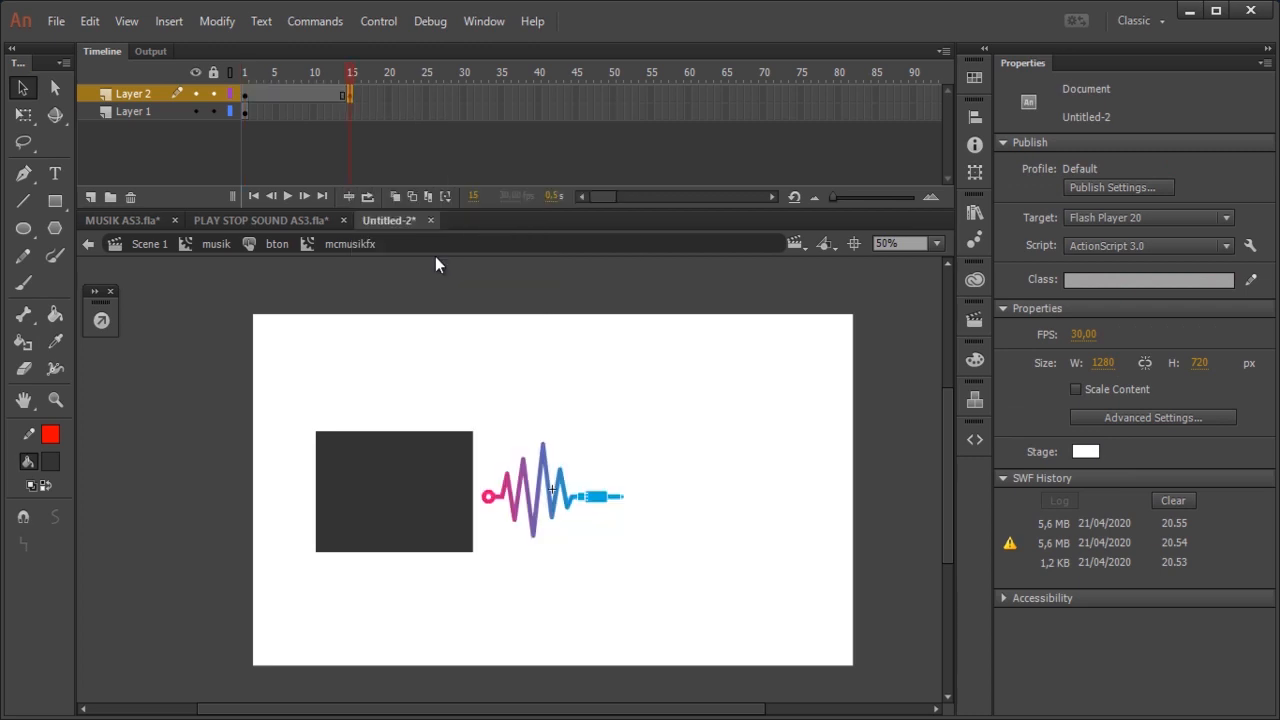
pyautogui.rightClick(298, 93)
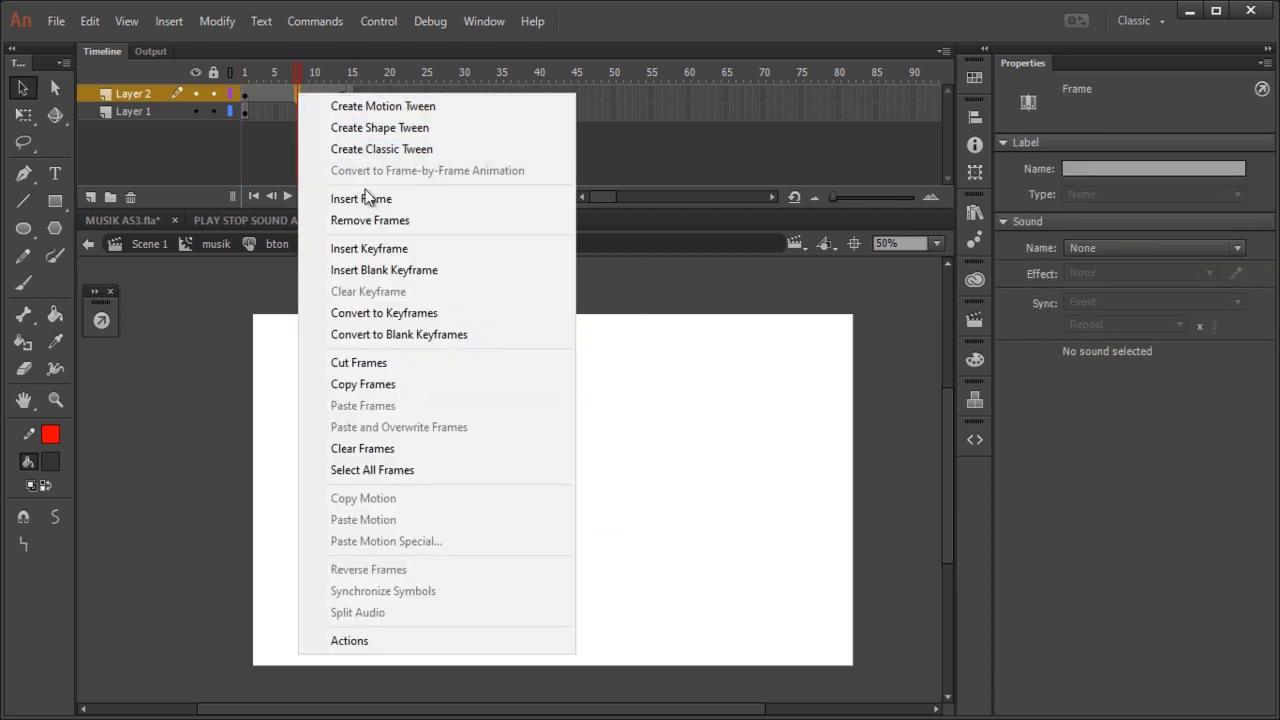
pyautogui.click(389, 152)
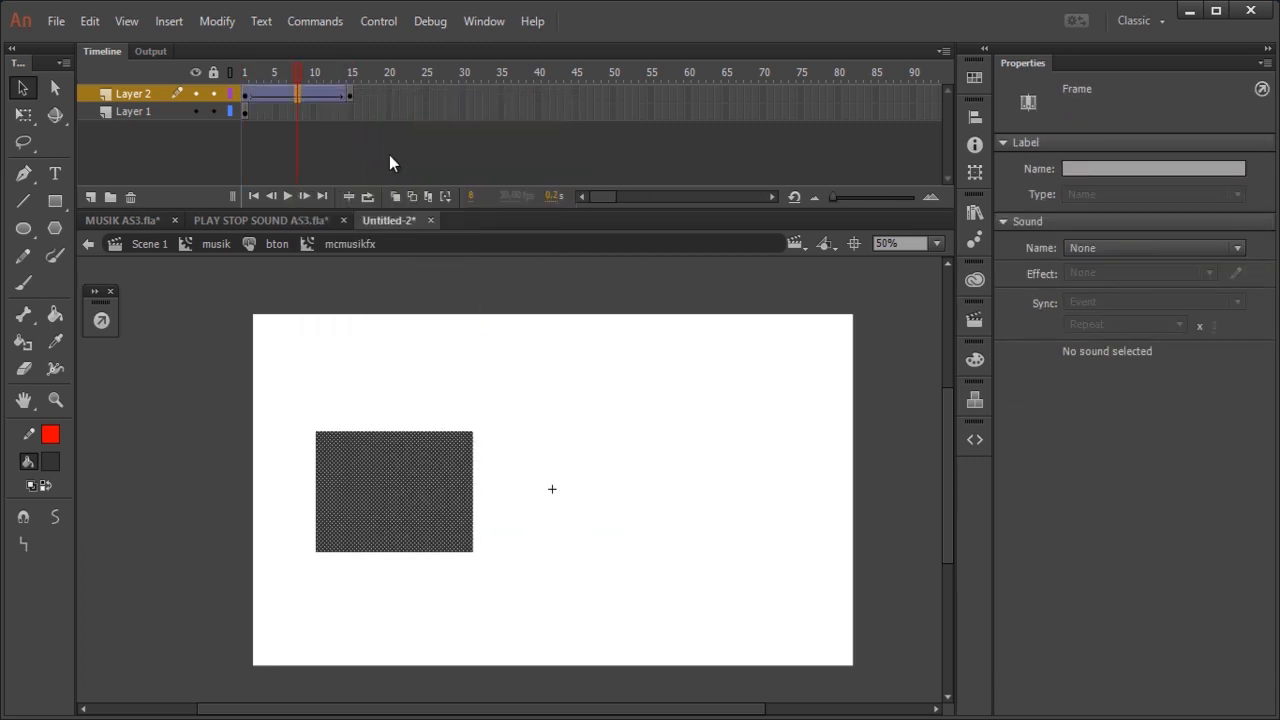
pyautogui.click(351, 111)
pyautogui.rightClick(353, 110)
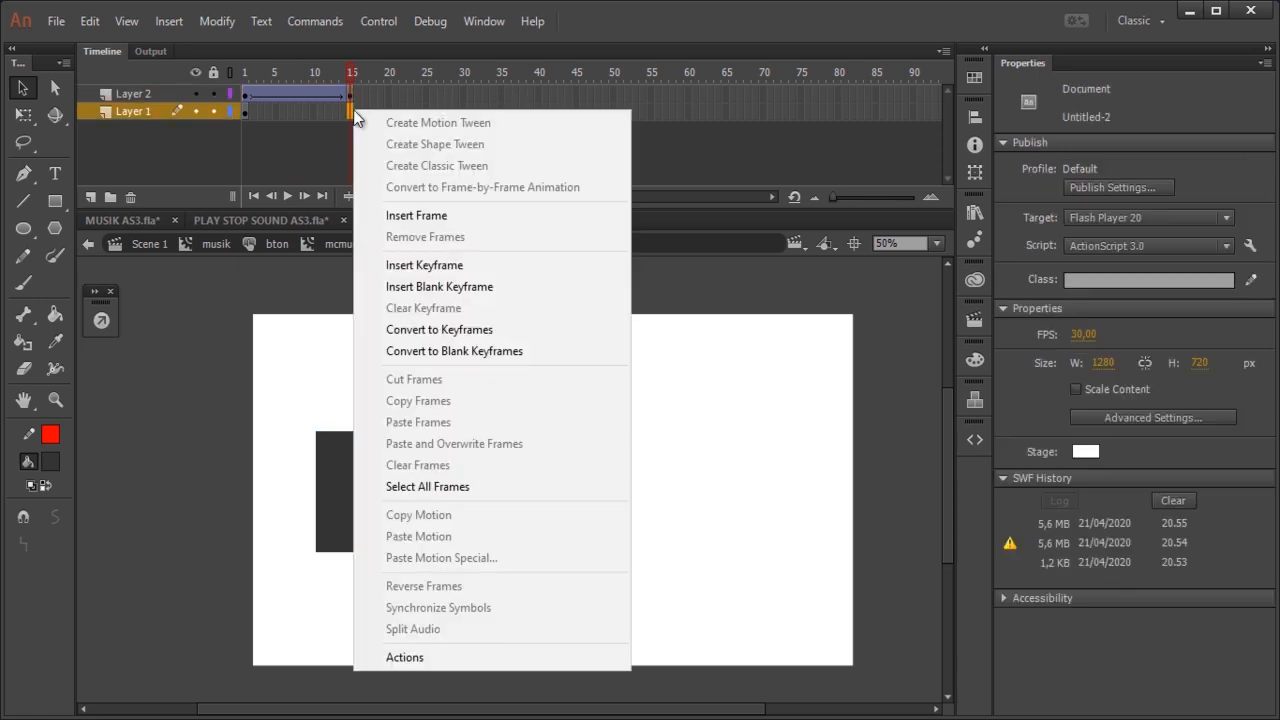
pyautogui.click(416, 215)
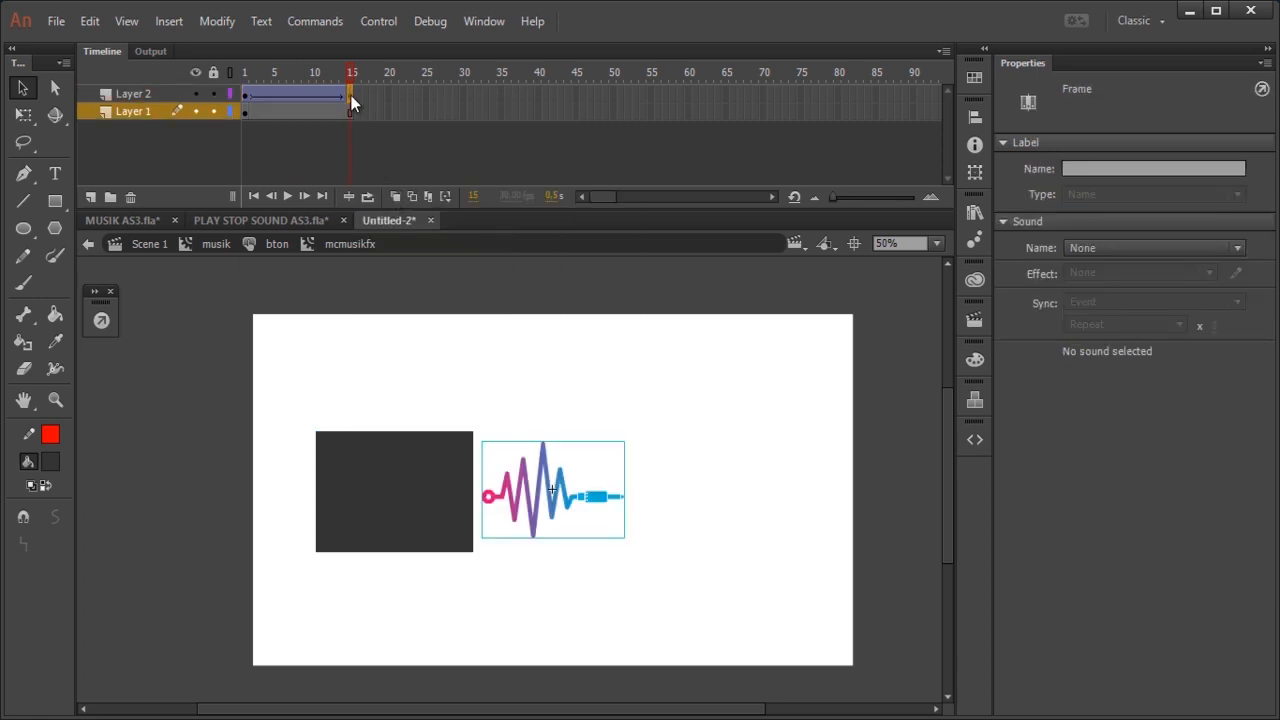
# Step: Move the rectangle at frame 15 over the waveform, to about X 3.75 and Y 3.85, and play the tween
pyautogui.click(423, 436)
pyautogui.moveTo(420, 451); pyautogui.dragTo(572, 458)
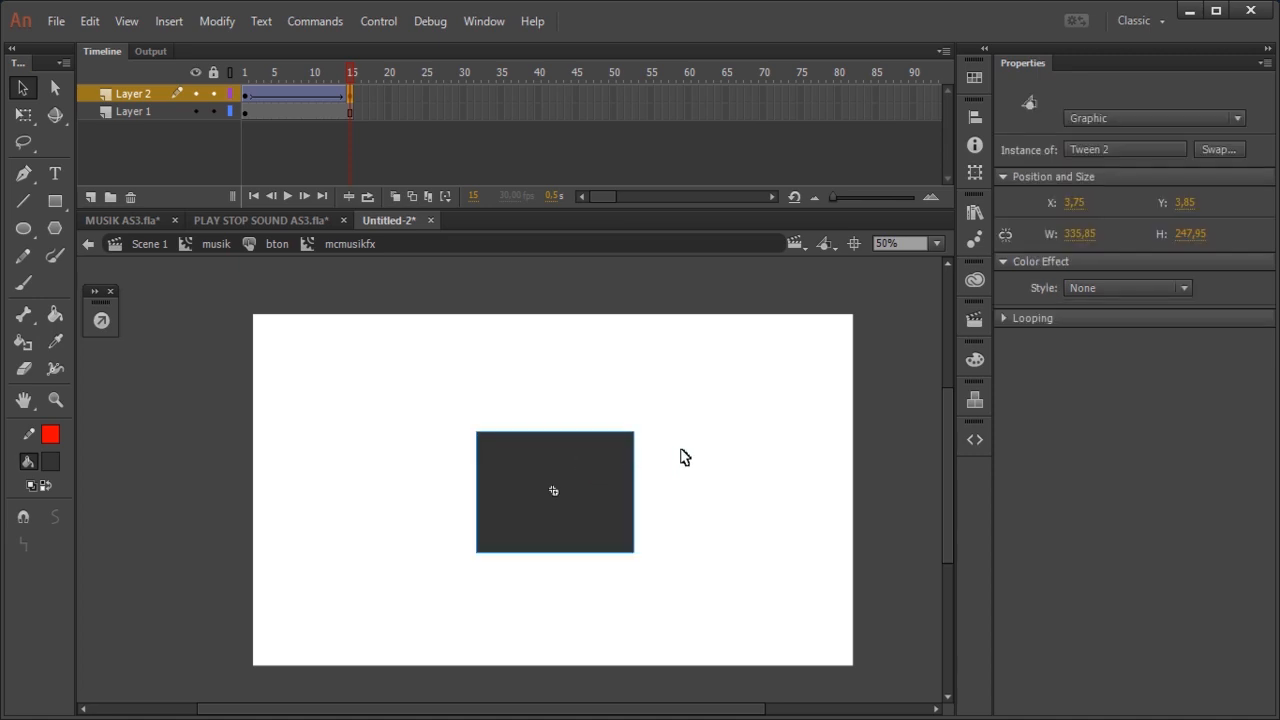
pyautogui.click(684, 457)
pyautogui.press('Return')
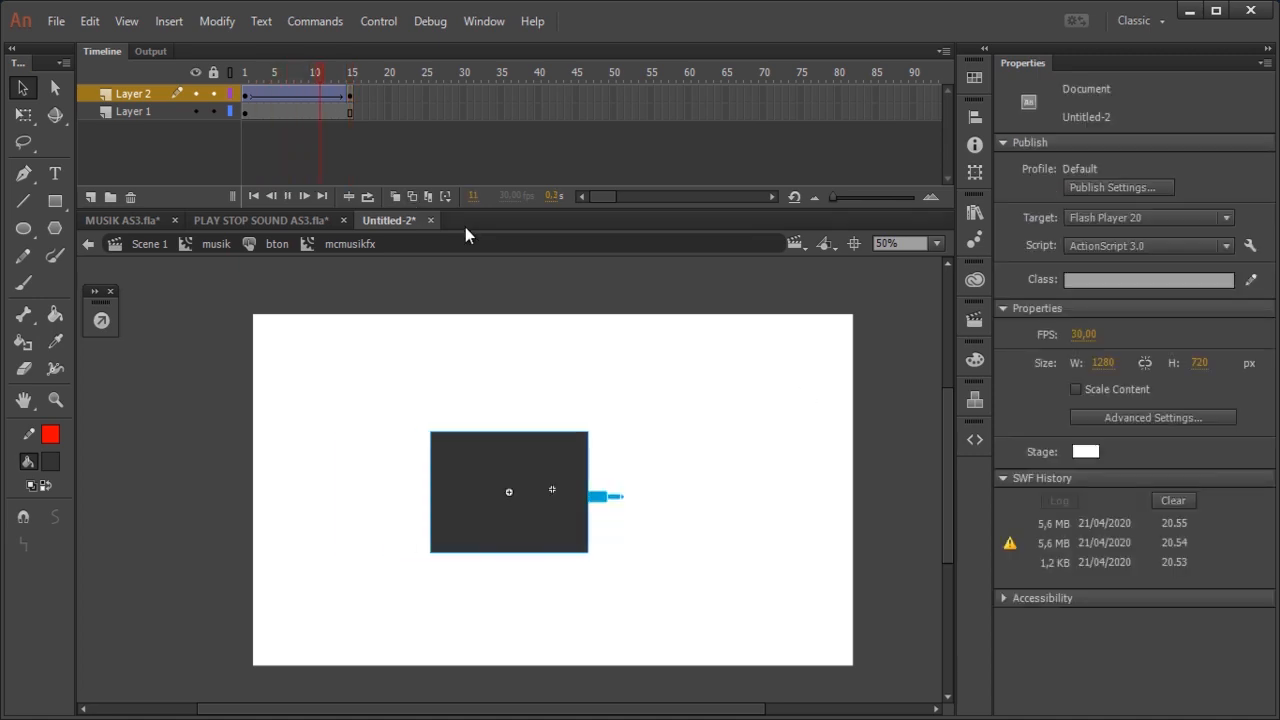
# Step: Set the Layer 2 tween's ease to 100 out and play the animation
pyautogui.click(274, 93)
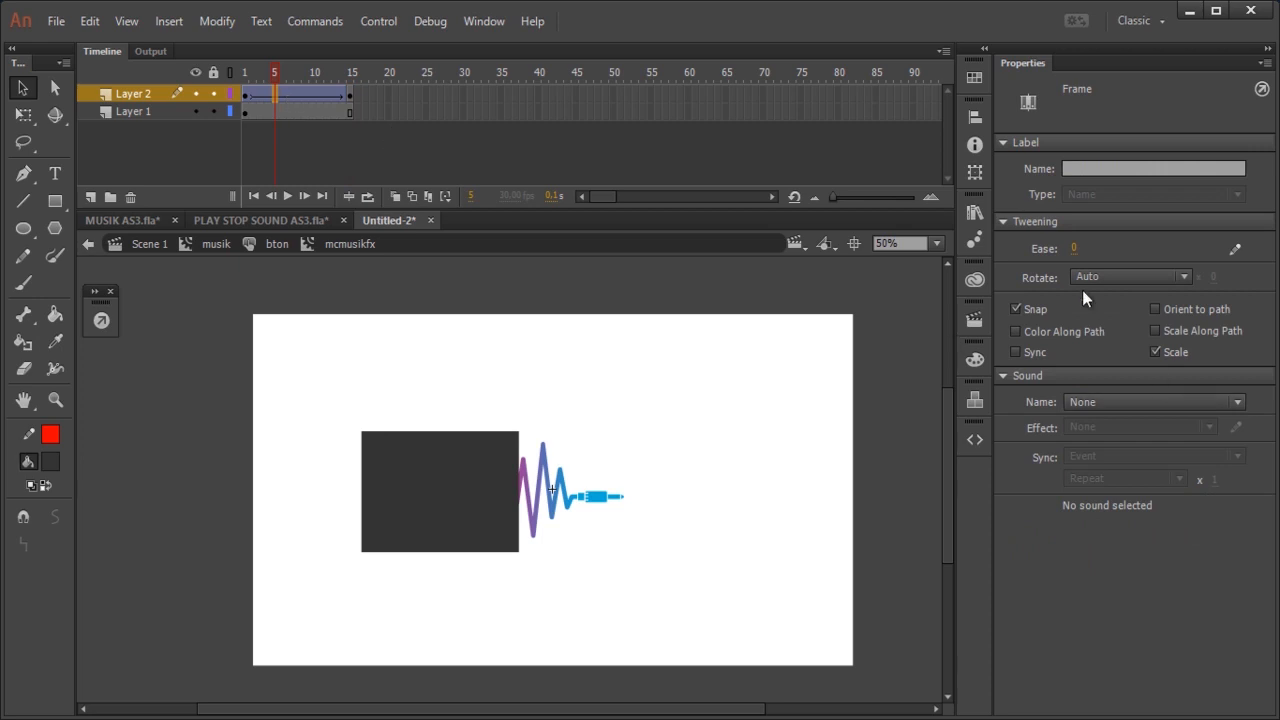
pyautogui.moveTo(1084, 252); pyautogui.dragTo(1205, 270)
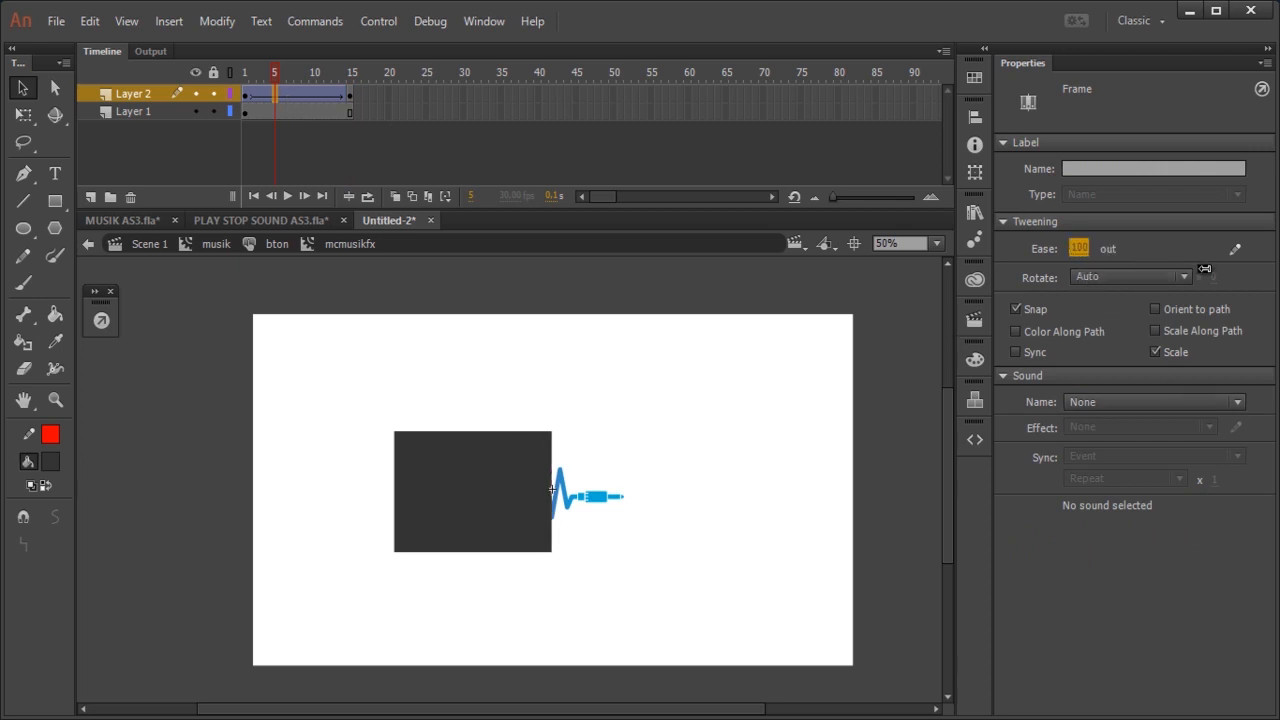
pyautogui.click(884, 390)
pyautogui.press('Return')
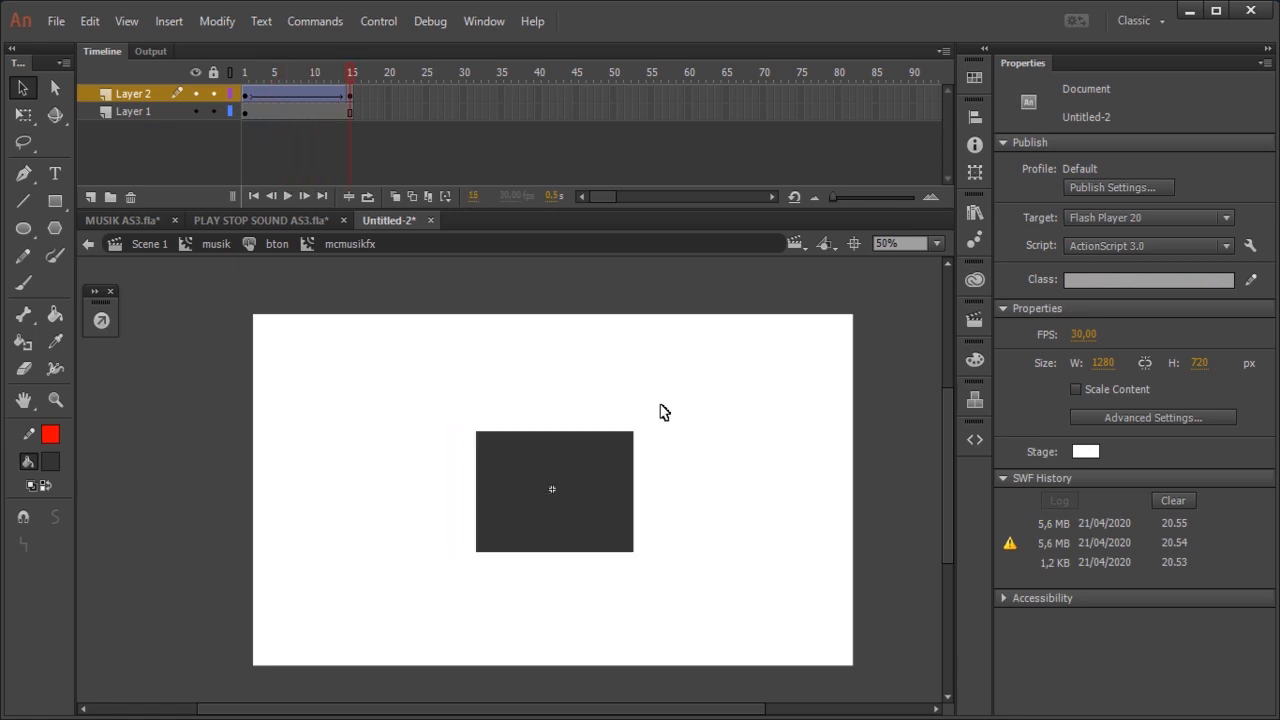
# Step: Turn Layer 2 into a mask for Layer 1 and play the waveform reveal
pyautogui.rightClick(148, 95)
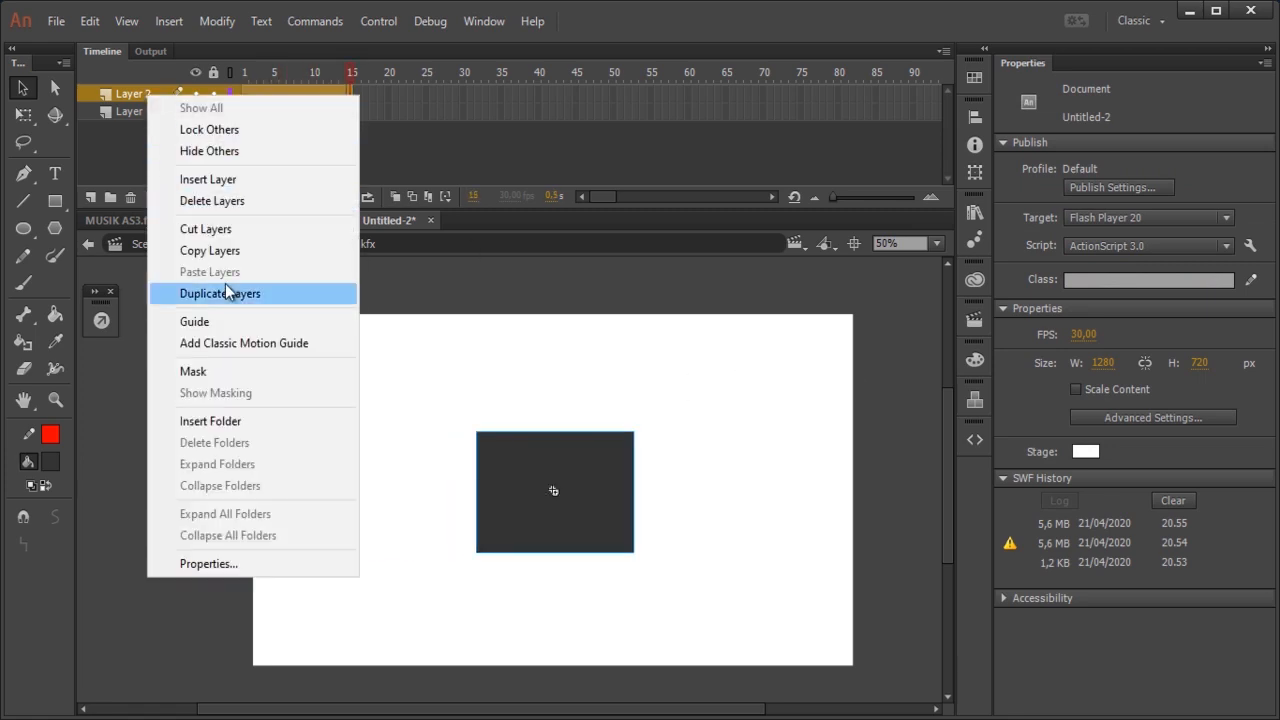
pyautogui.click(235, 371)
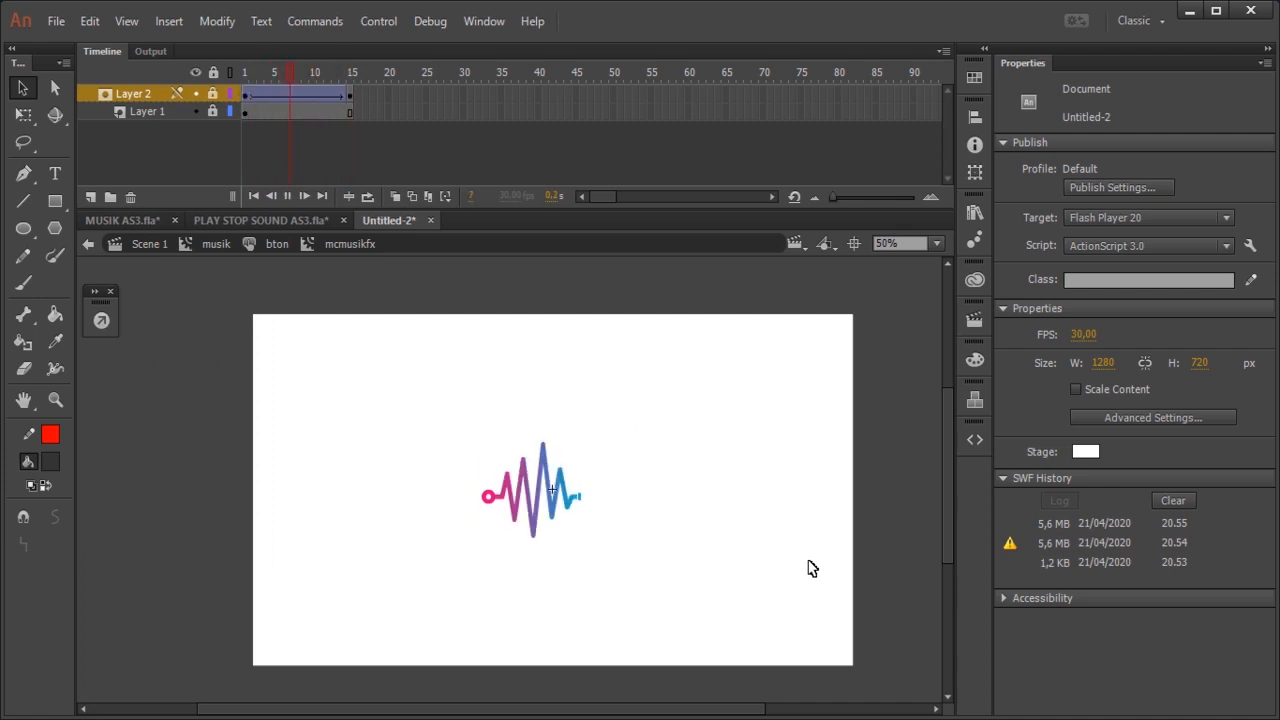
pyautogui.press('Return')
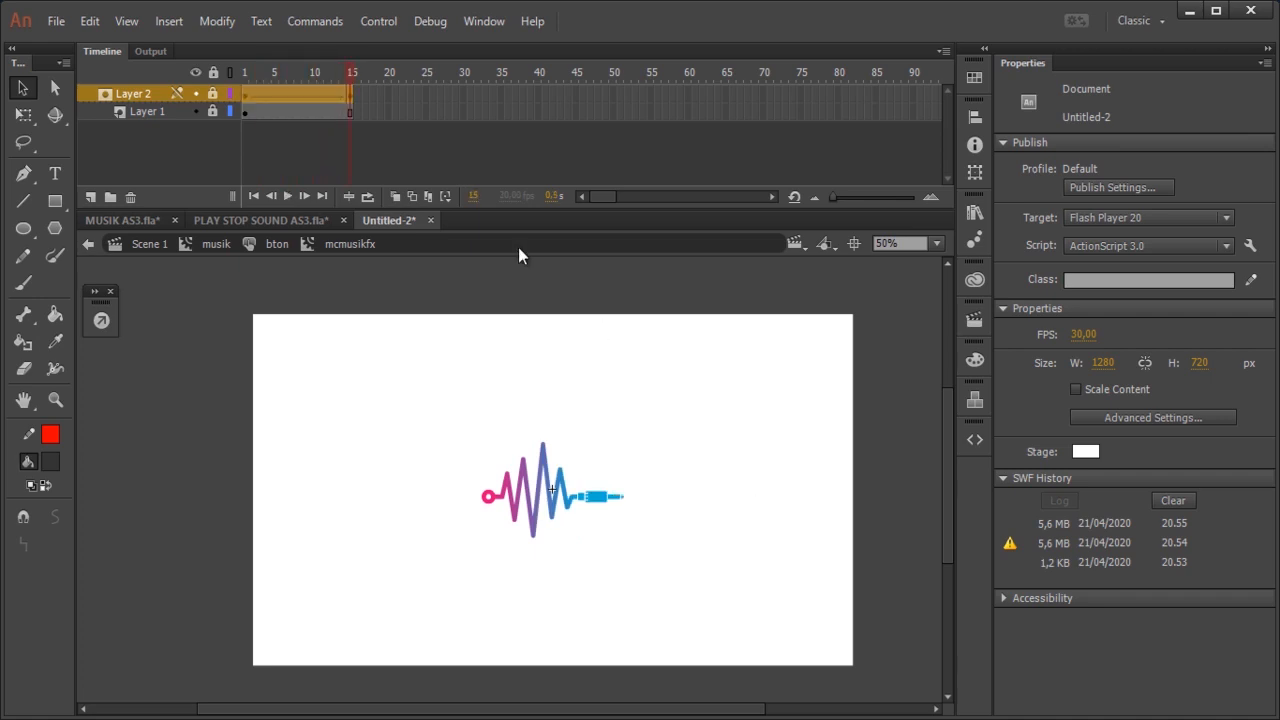
# Step: Move Layer 2's end keyframe from frame 15 to frame 30 and extend Layer 1 to frame 30
pyautogui.moveTo(354, 104)
pyautogui.mouseDown()
pyautogui.moveTo(429, 104)
pyautogui.moveTo(351, 100)
pyautogui.mouseUp()
pyautogui.click(415, 92)
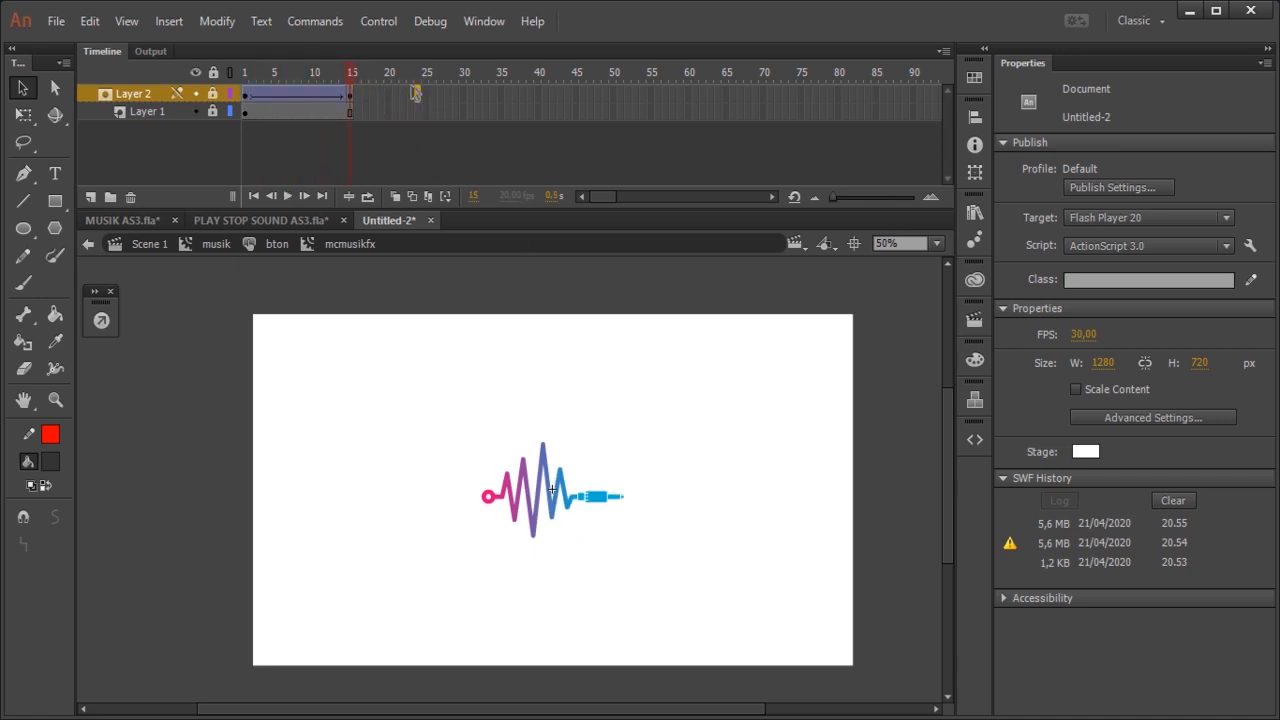
pyautogui.click(351, 98)
pyautogui.moveTo(354, 101); pyautogui.dragTo(466, 110)
pyautogui.rightClick(466, 114)
pyautogui.click(523, 217)
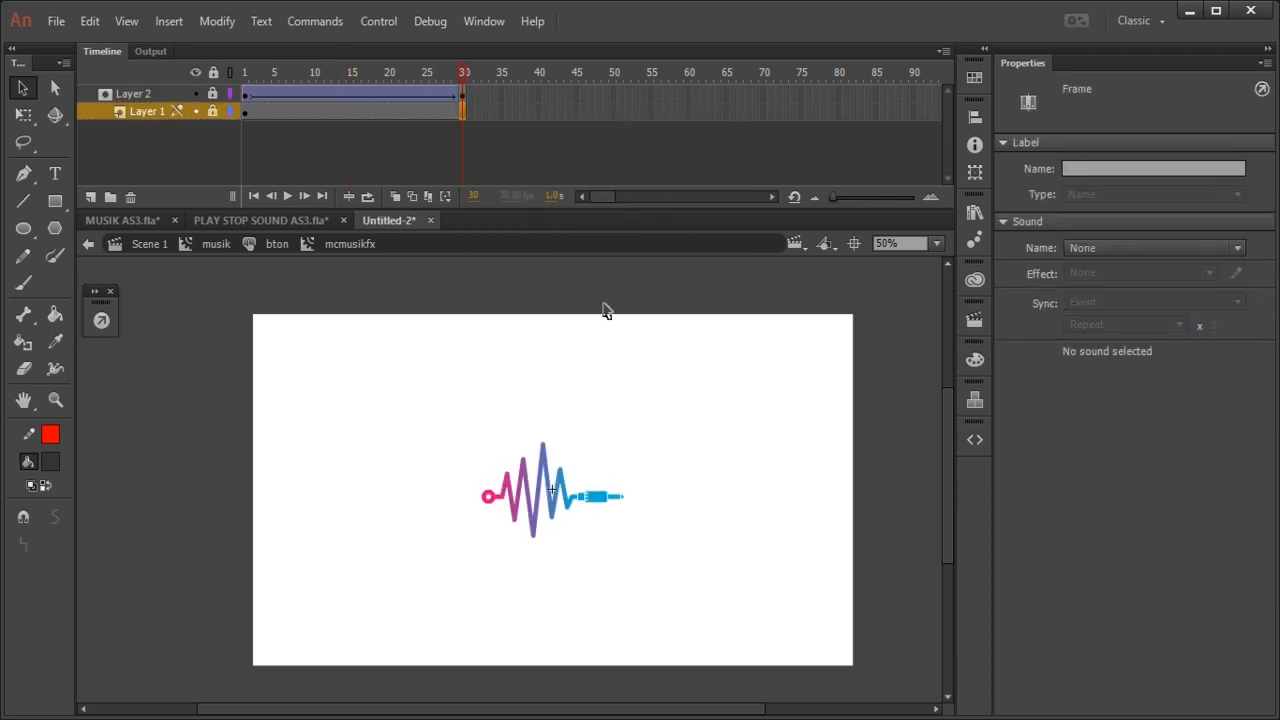
# Step: Play the lengthened reveal on the timeline, test the movie to check the button's rollover effect, and close the preview
pyautogui.press('Return')
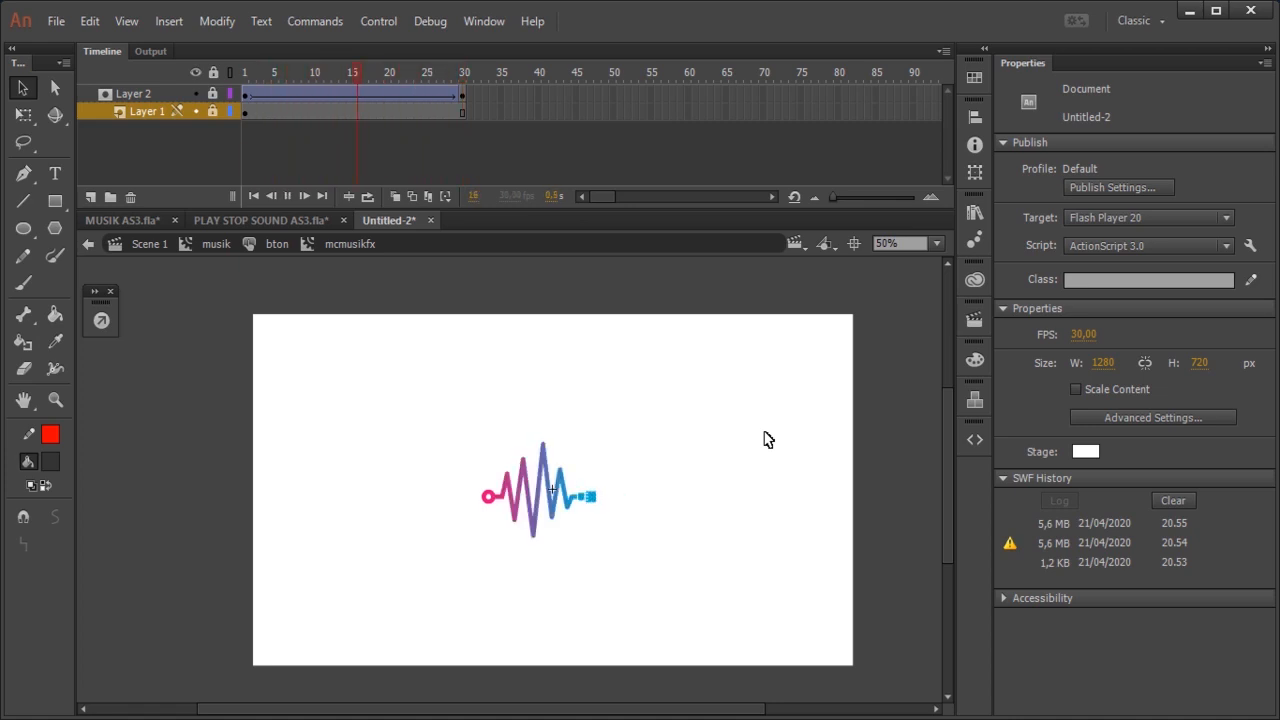
pyautogui.hotkey('ctrl', 'Return')
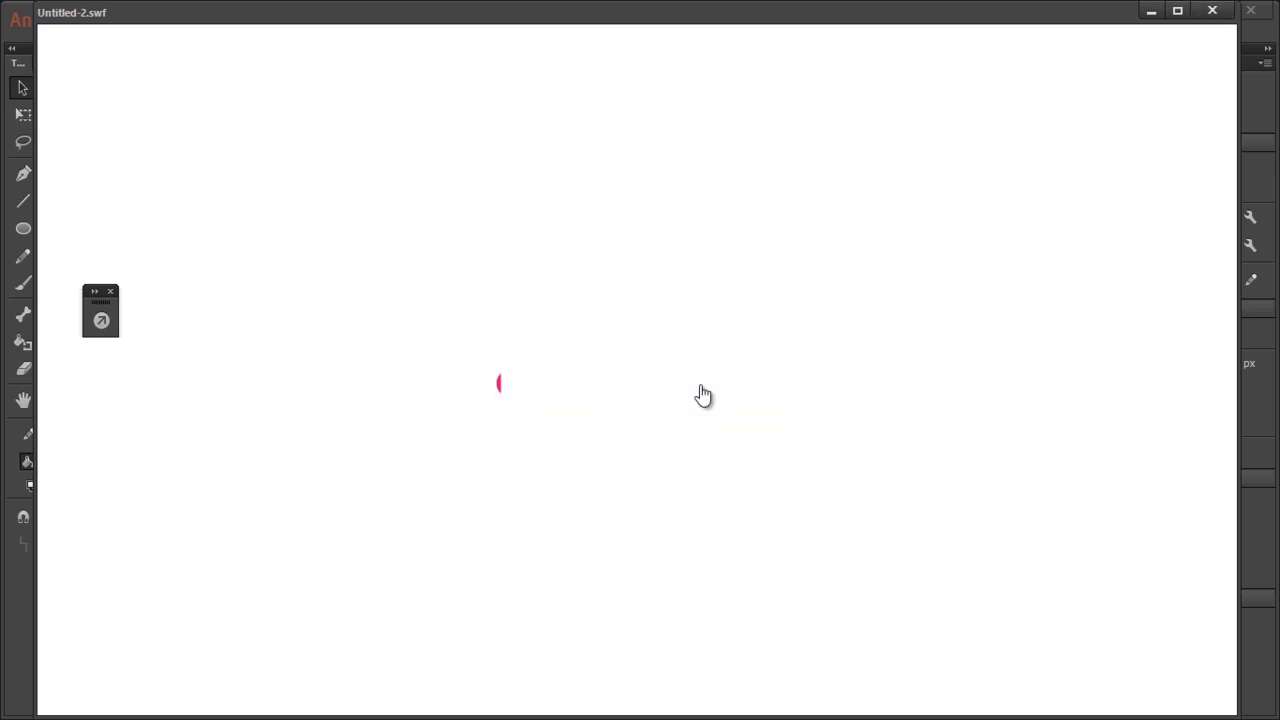
pyautogui.click(1212, 10)
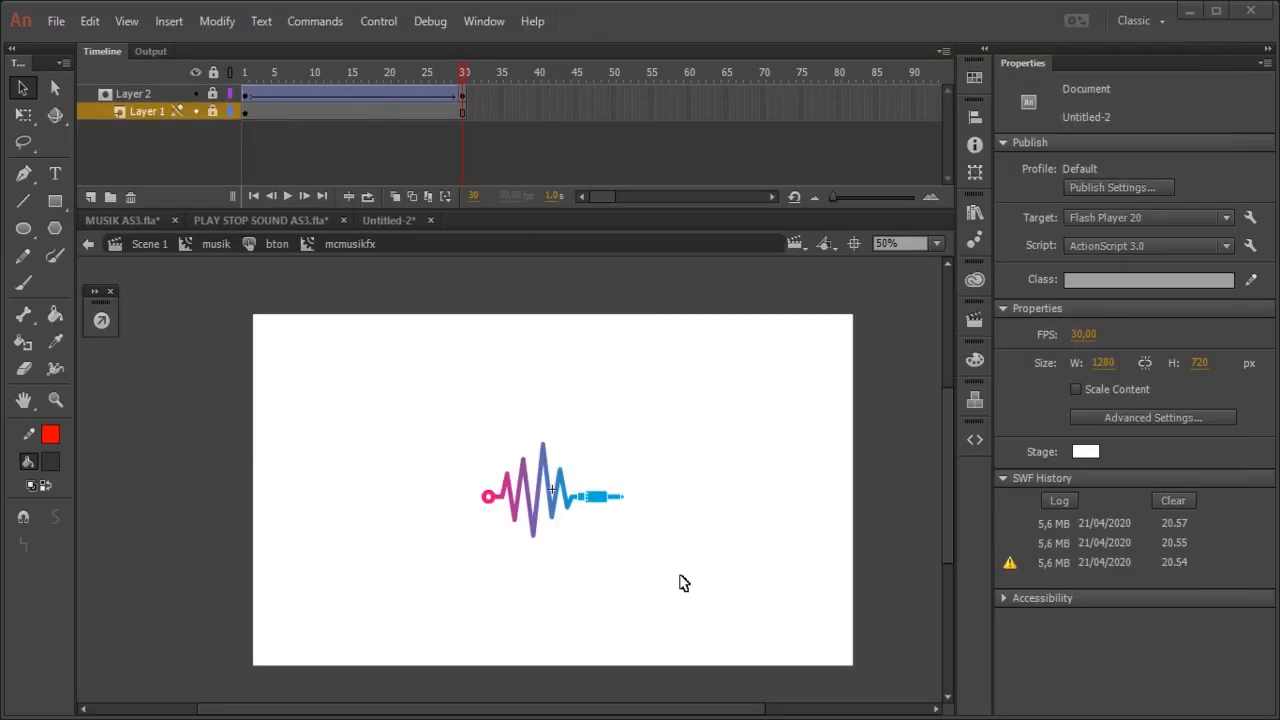
# Step: Add a stop(); action to Layer 2's end keyframe at frame 30 of the mcmusikfx clip
pyautogui.click(462, 96)
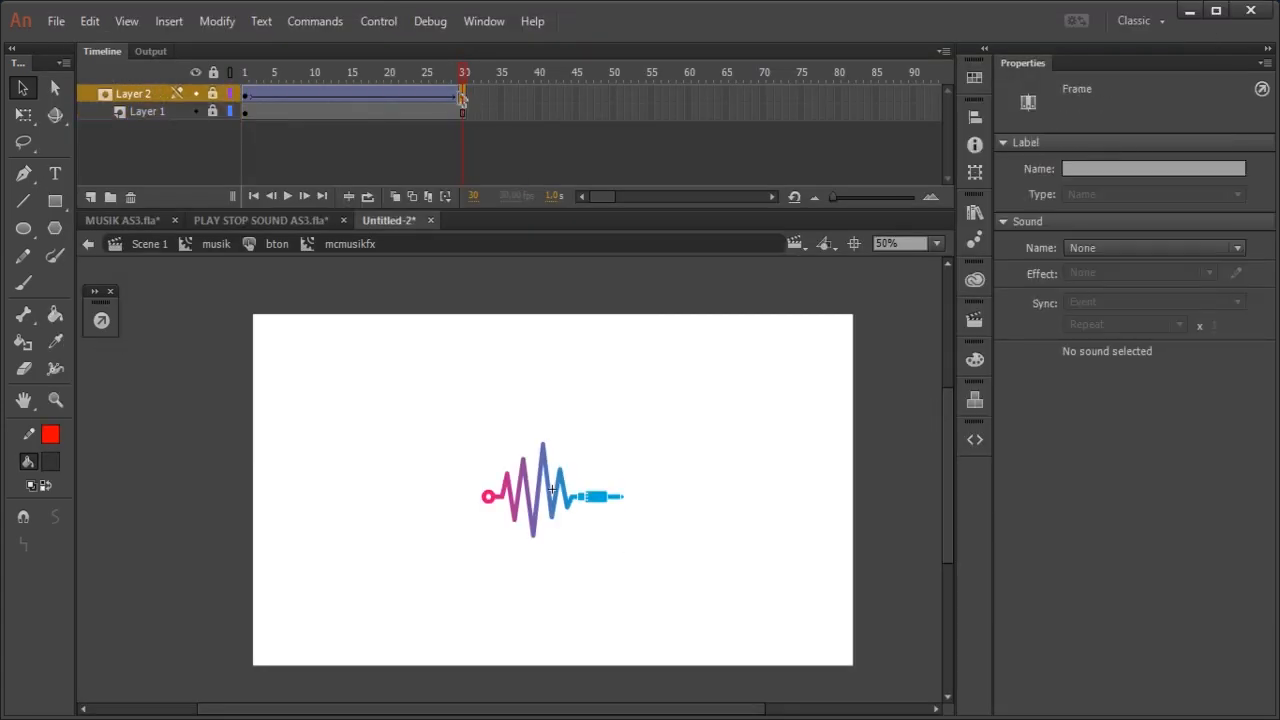
pyautogui.click(101, 320)
pyautogui.click(422, 260)
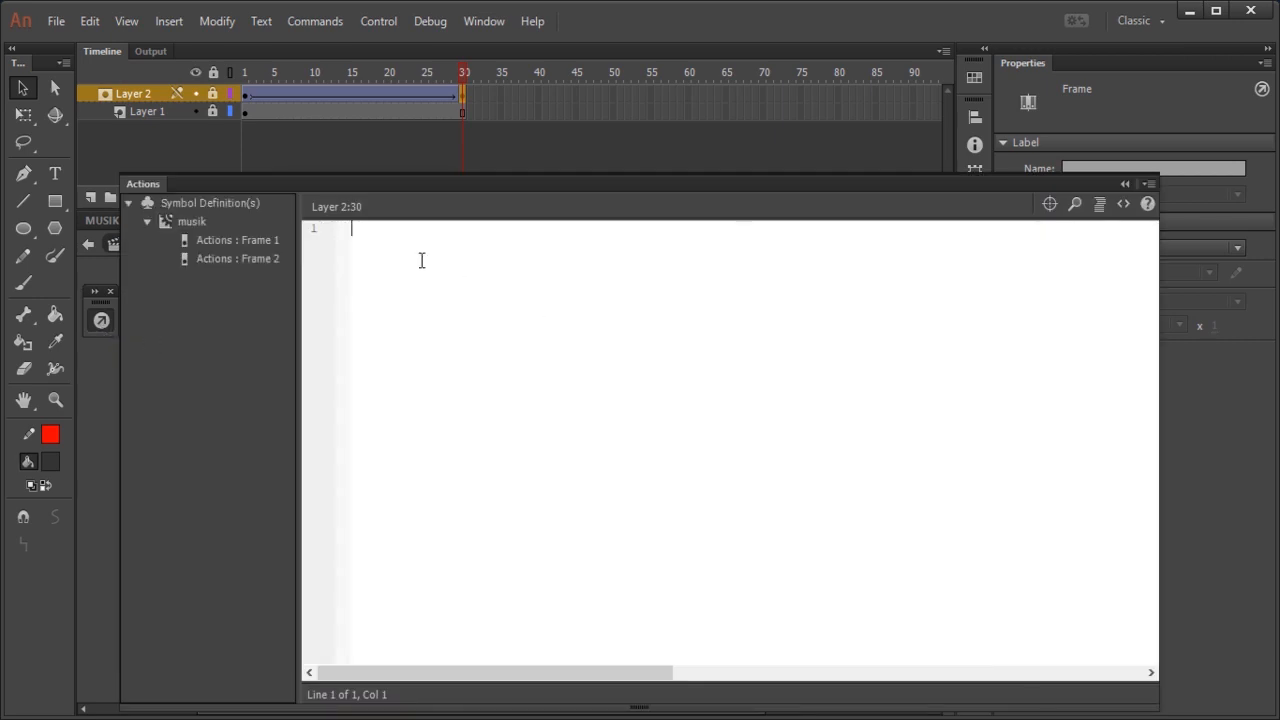
pyautogui.write('stop')
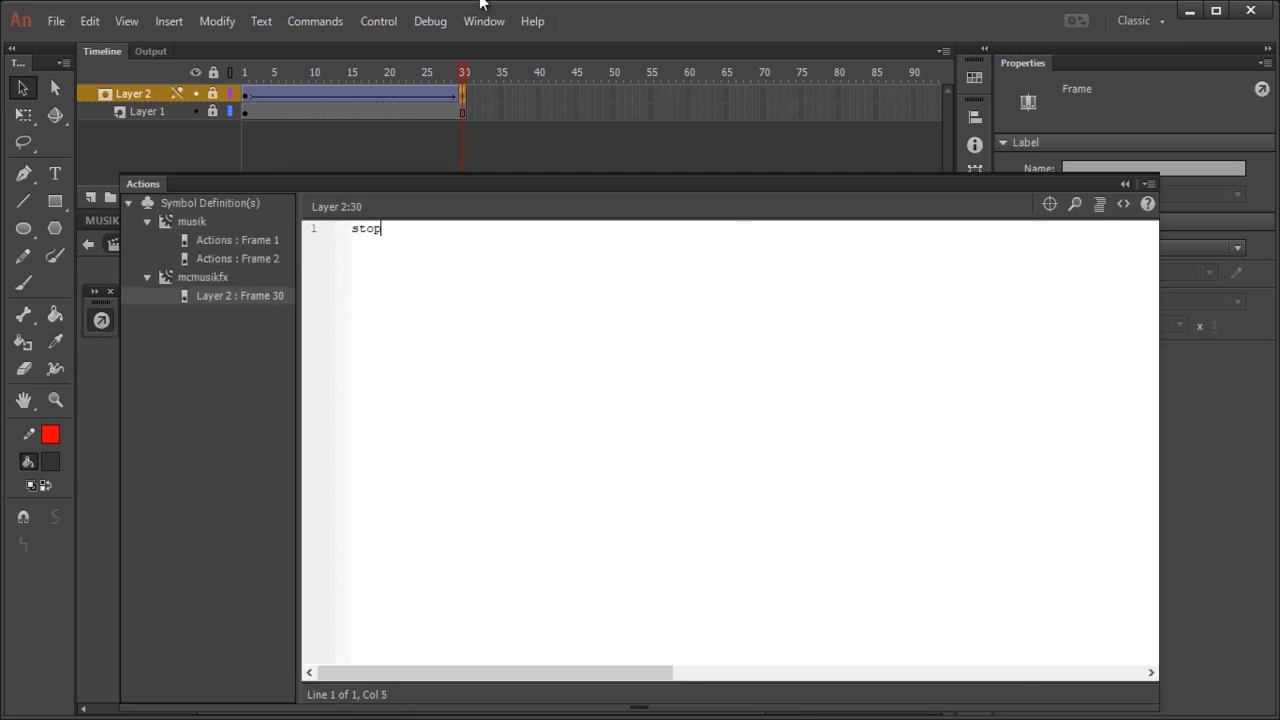
pyautogui.write('();')
pyautogui.click(1125, 186)
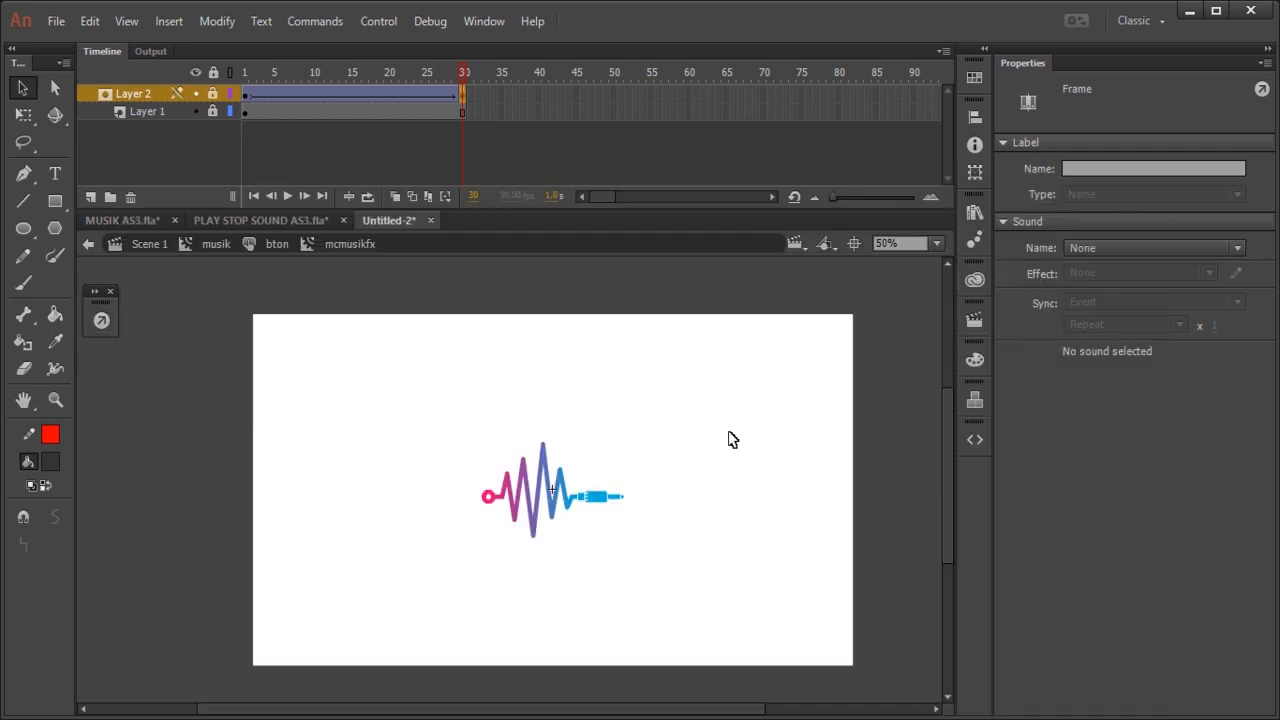
# Step: Copy the mcmusikfx clip from bton's Over frame and open the btof button in frame 1 of the musik clip for editing
pyautogui.doubleClick(728, 438)
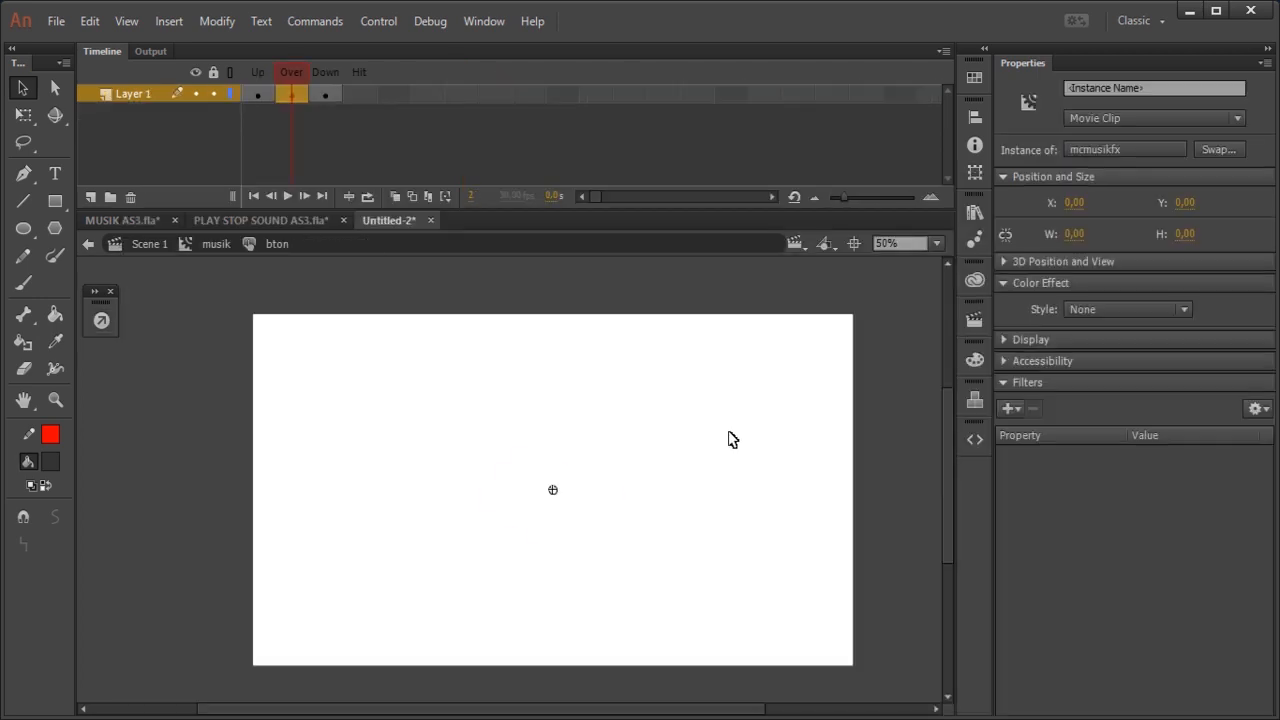
pyautogui.click(292, 95)
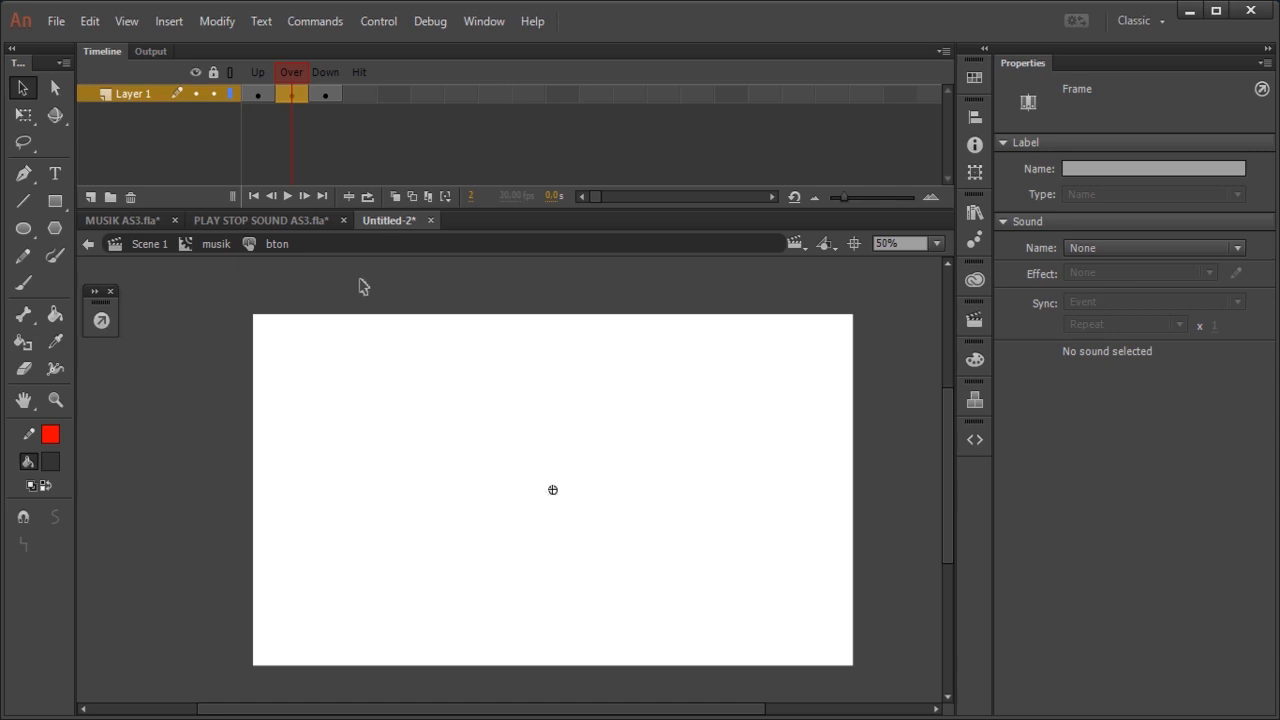
pyautogui.click(215, 244)
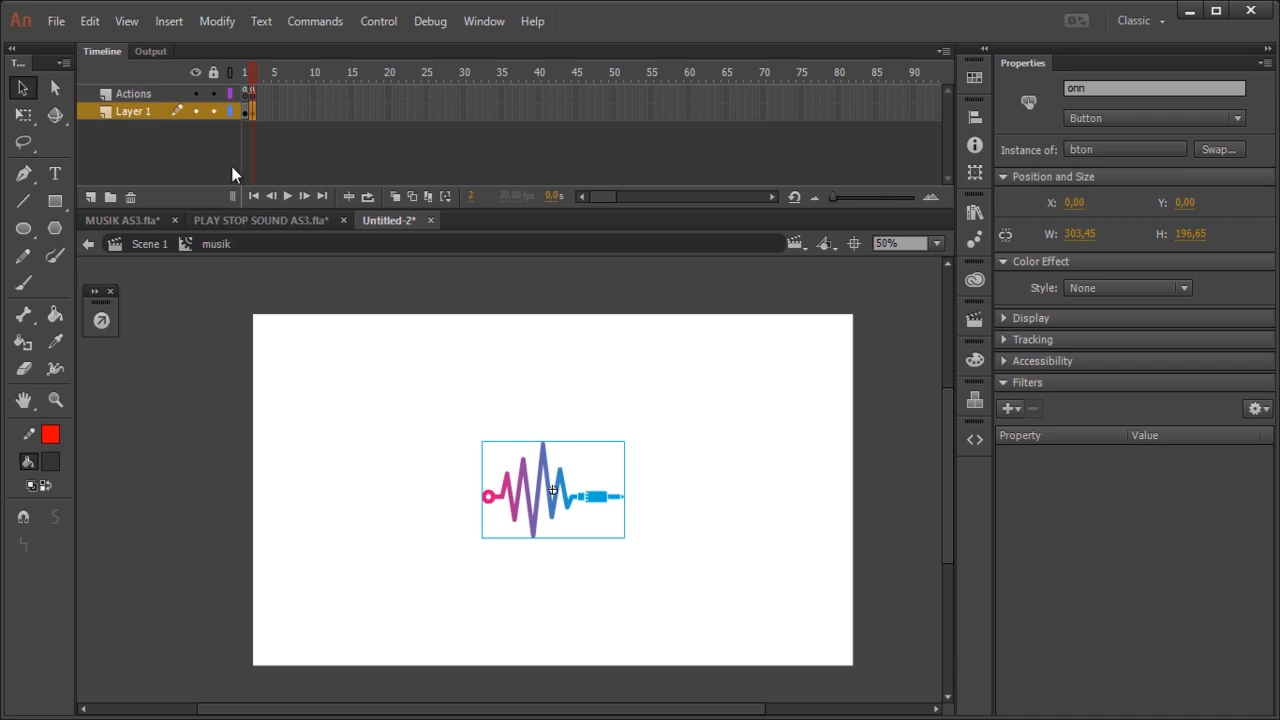
pyautogui.click(245, 112)
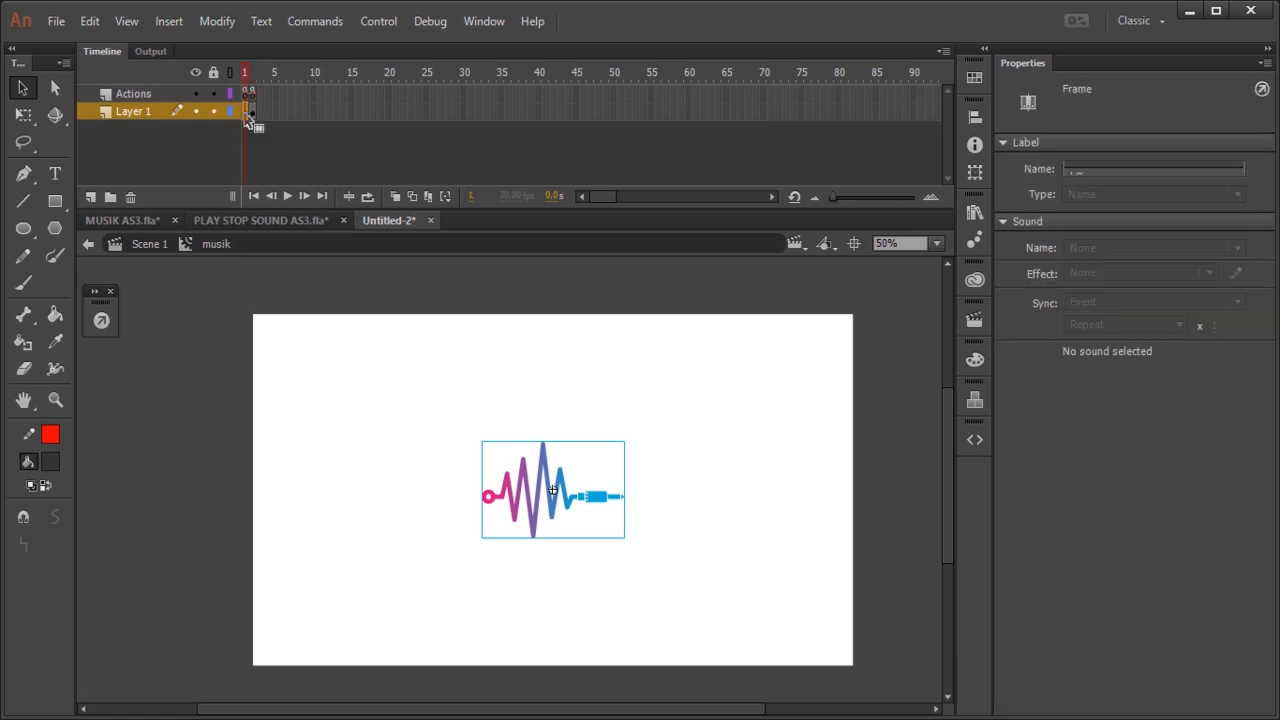
pyautogui.click(694, 506)
pyautogui.doubleClick(601, 502)
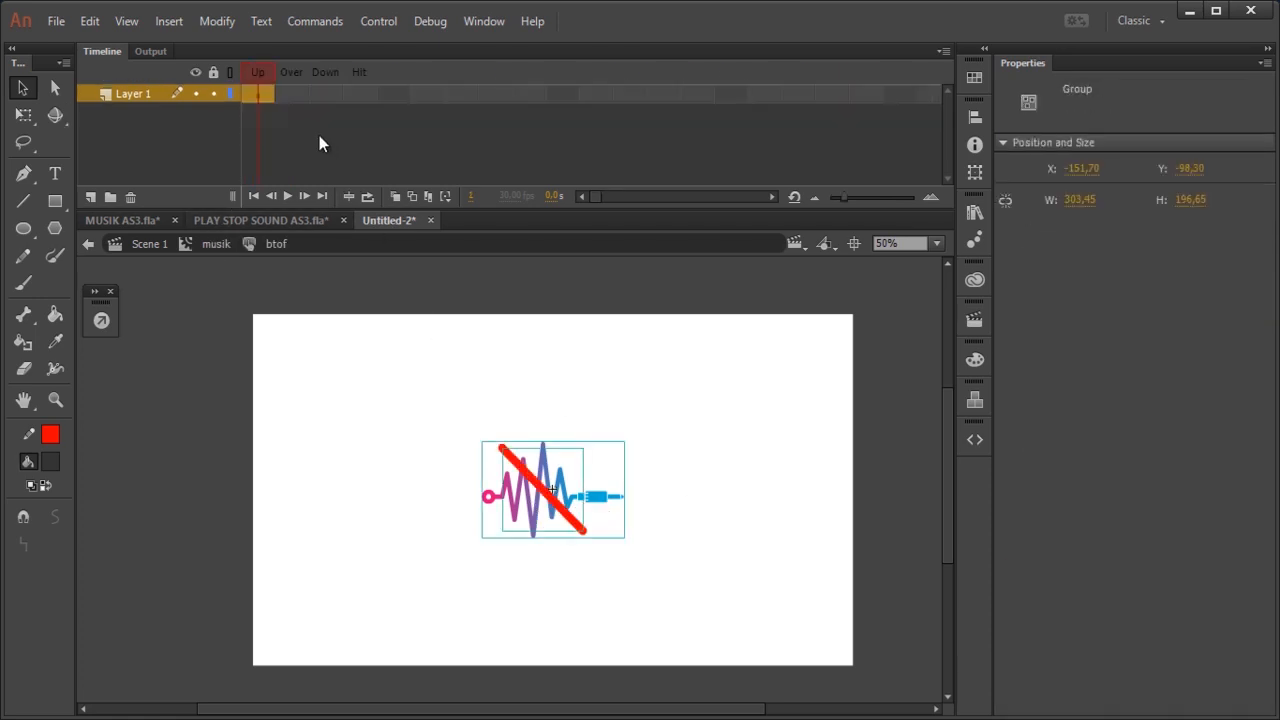
# Step: Insert keyframes in the Over and Down frames of the btof button
pyautogui.rightClick(299, 90)
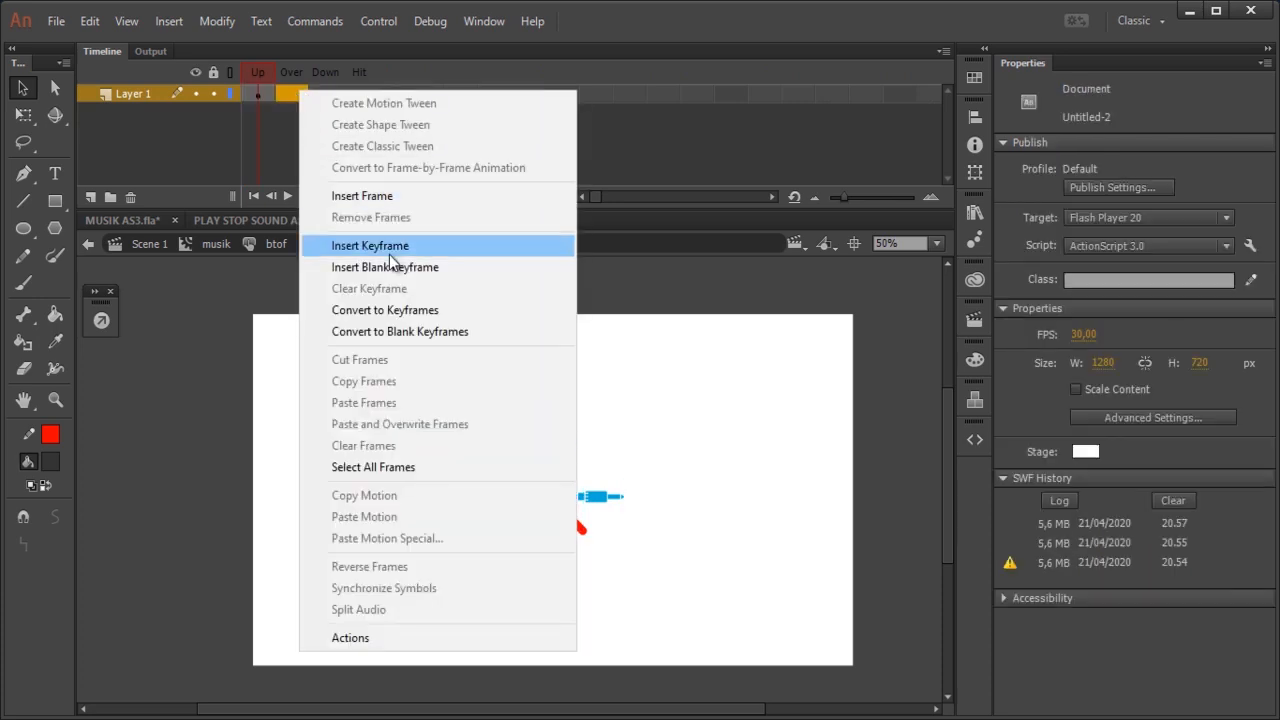
pyautogui.click(363, 246)
pyautogui.rightClick(327, 97)
pyautogui.click(425, 252)
pyautogui.click(413, 384)
# Step: Replace the waveform group in btof's Over frame with the copied mcmusikfx clip, pasted in place
pyautogui.click(299, 98)
pyautogui.click(694, 446)
pyautogui.click(614, 492)
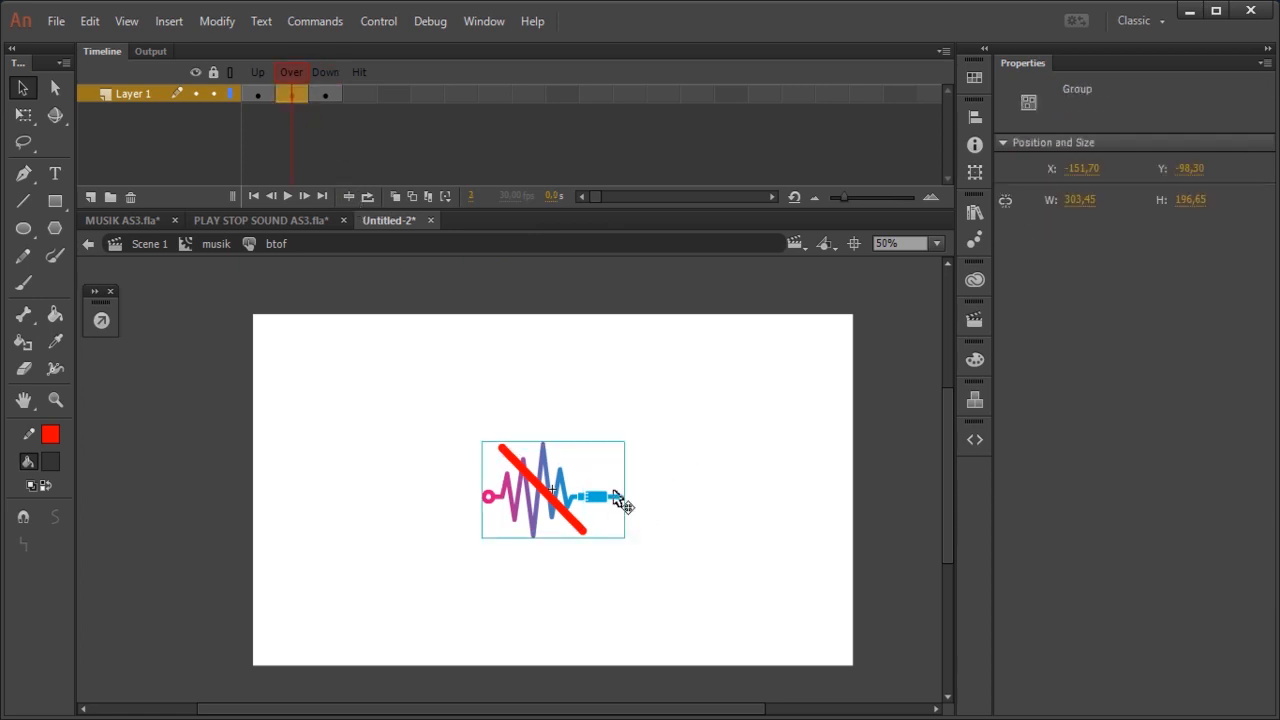
pyautogui.press('Delete')
pyautogui.rightClick(656, 451)
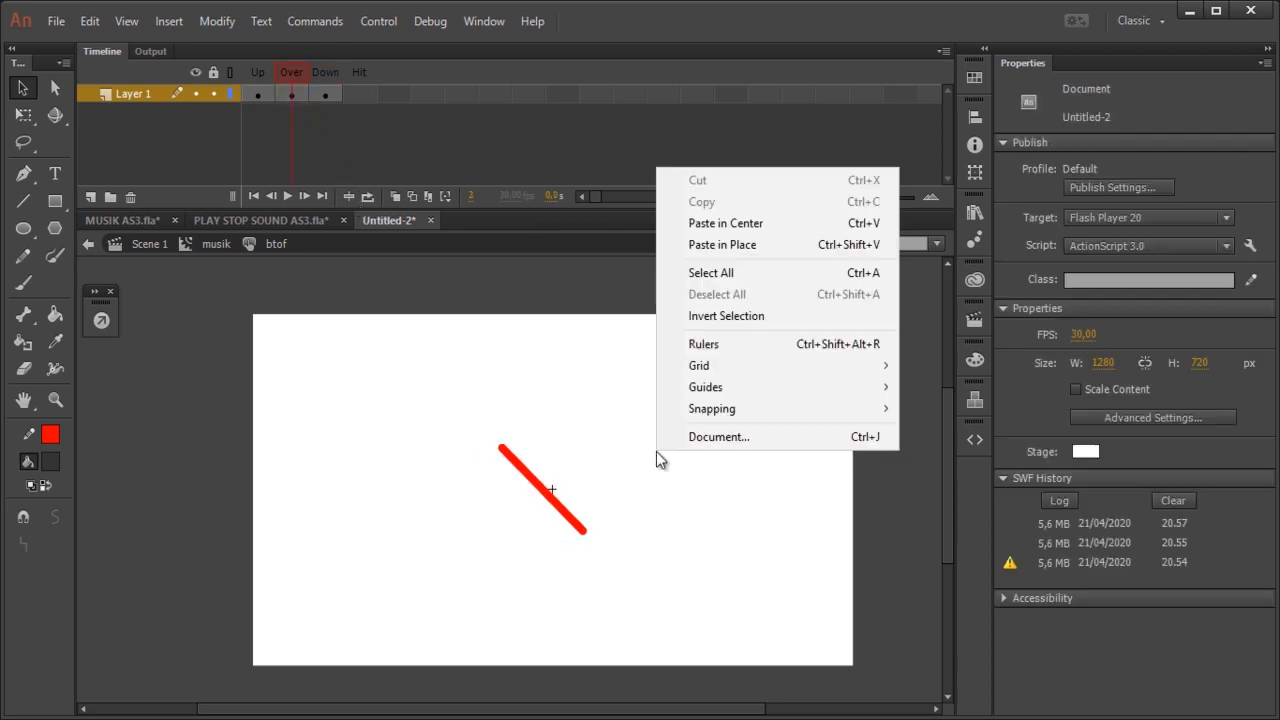
pyautogui.click(745, 244)
pyautogui.click(800, 418)
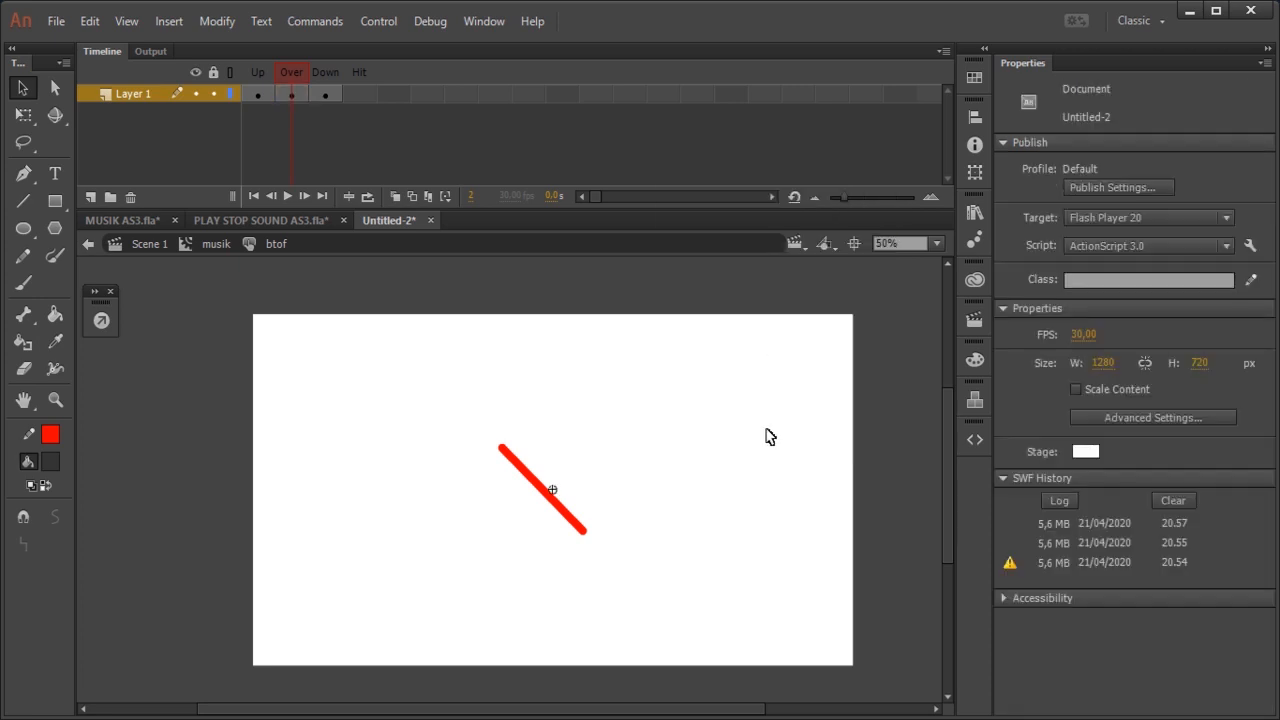
# Step: Test the movie and toggle the sound button on and off repeatedly to check playback and both rollover effects
pyautogui.hotkey('ctrl', 'Return')
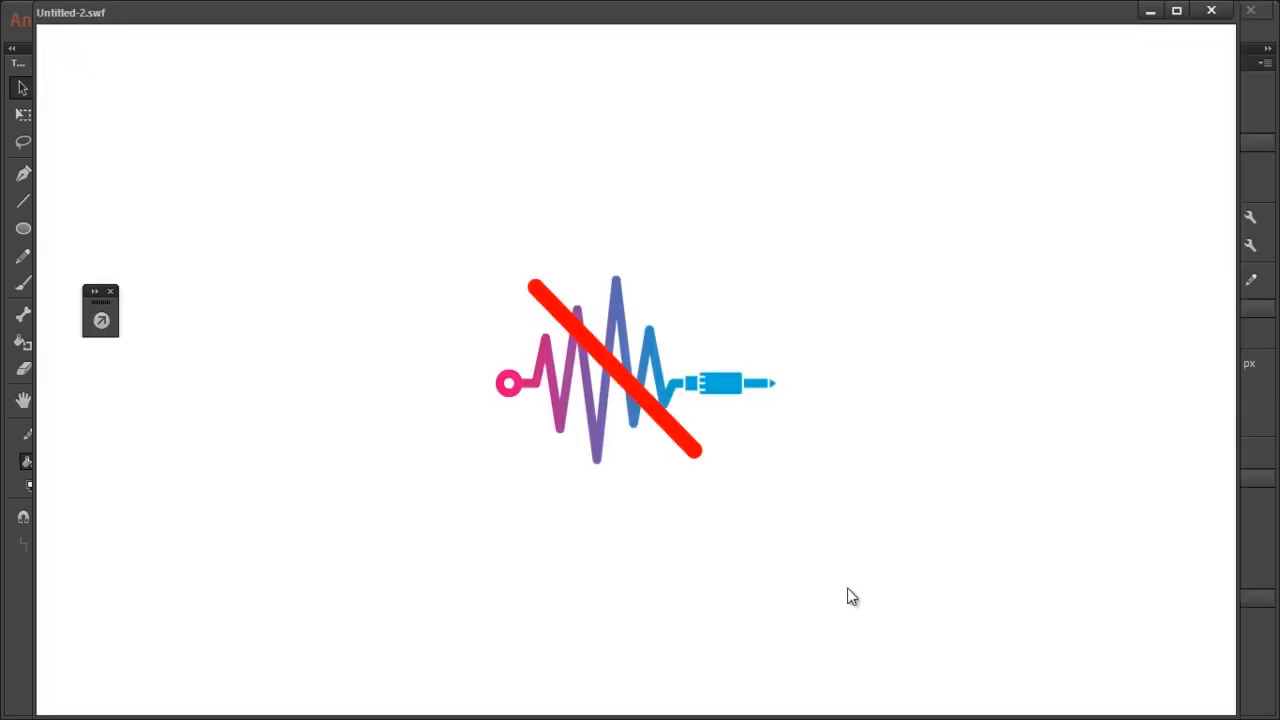
pyautogui.click(716, 380)
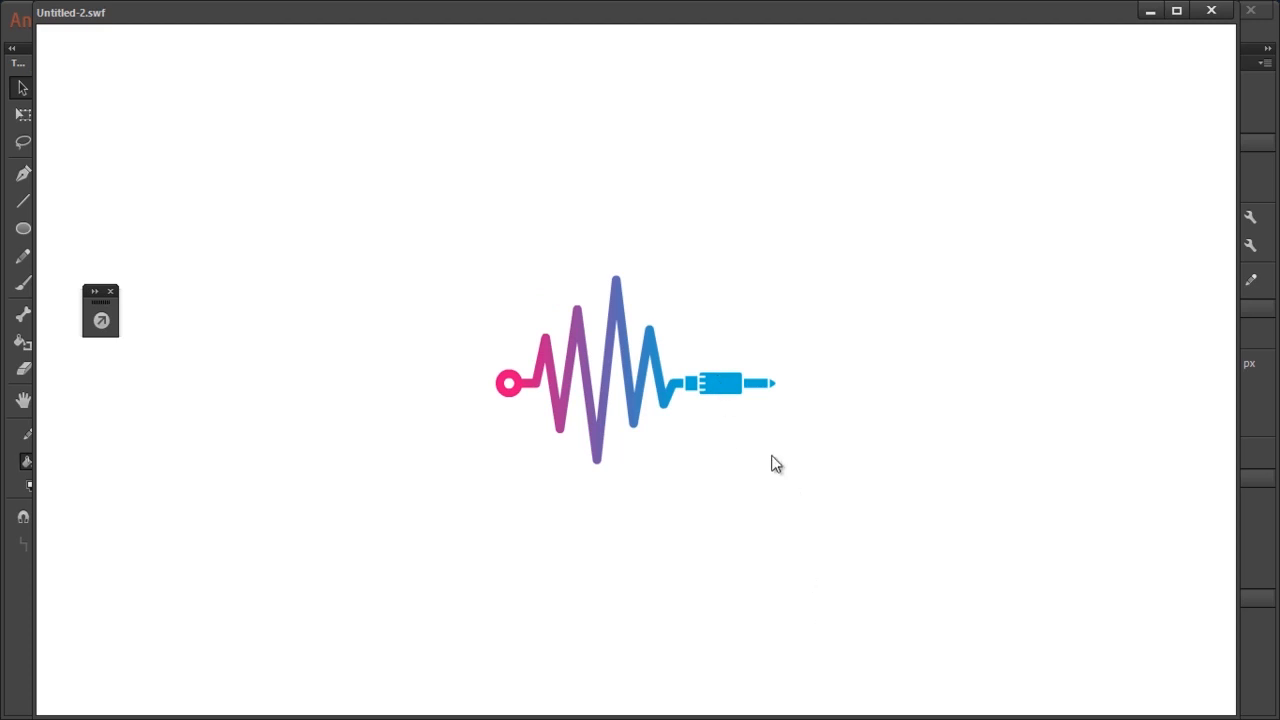
pyautogui.click(721, 394)
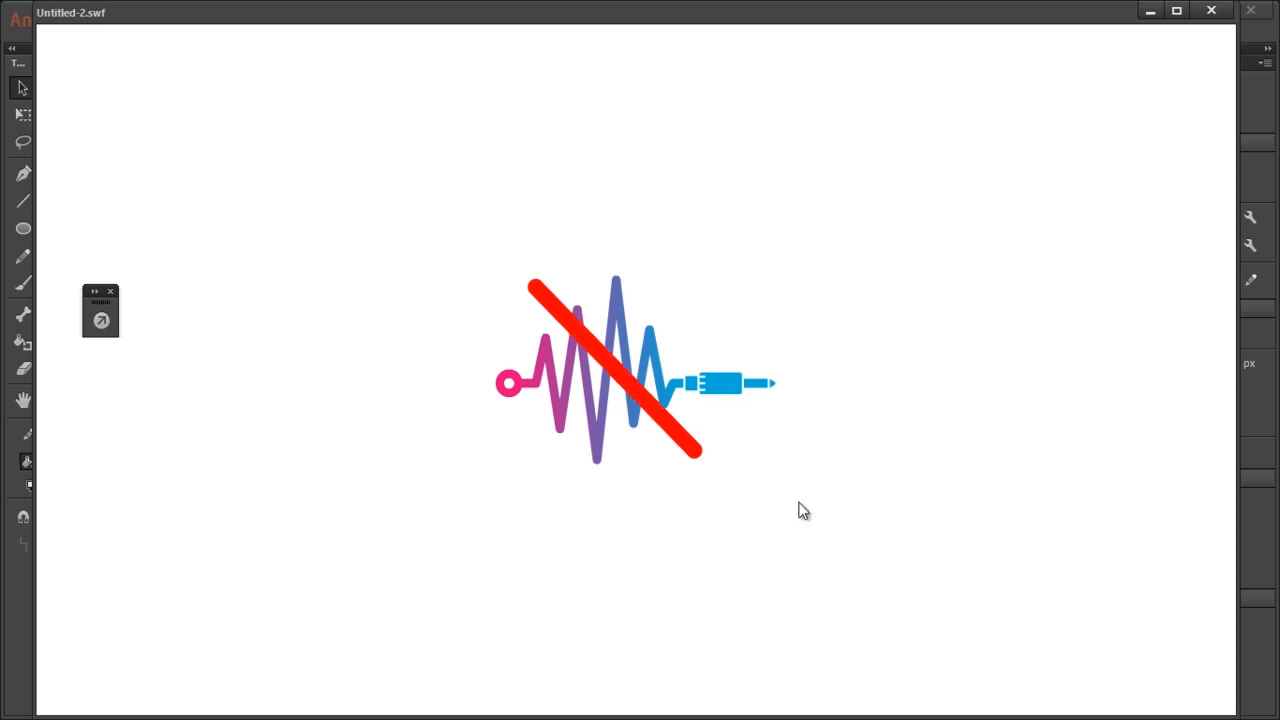
pyautogui.click(724, 386)
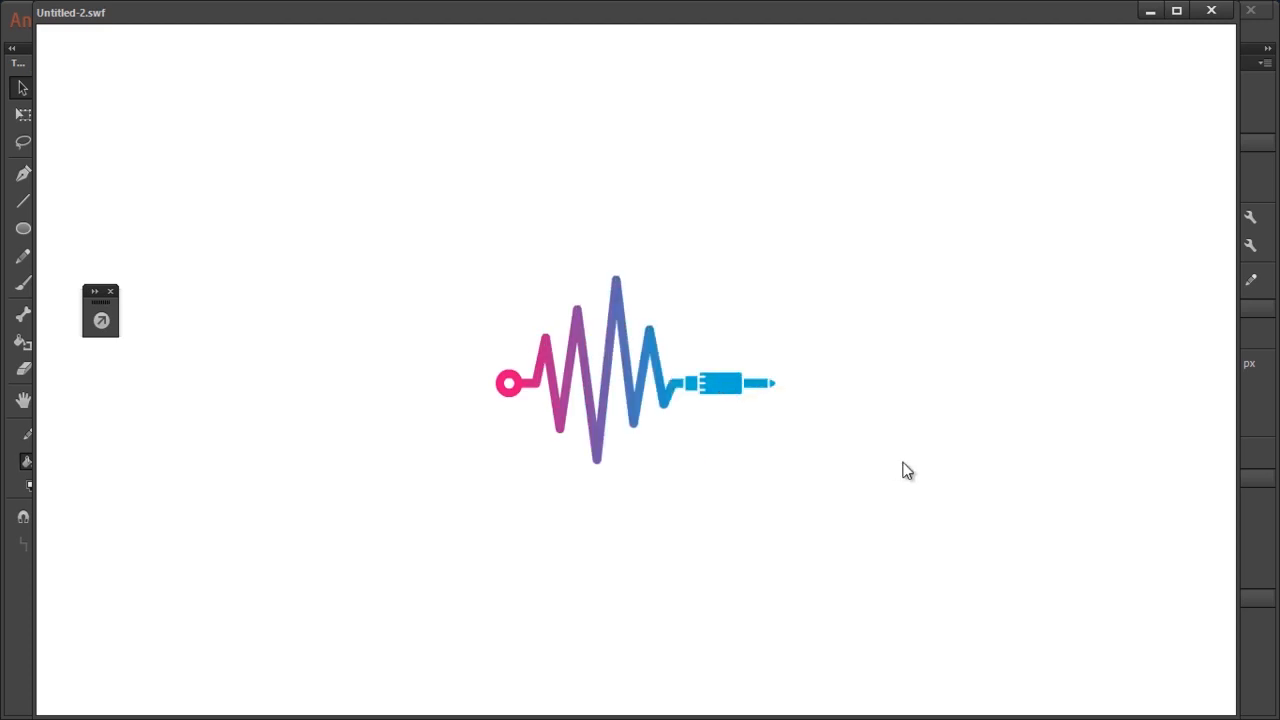
pyautogui.click(728, 391)
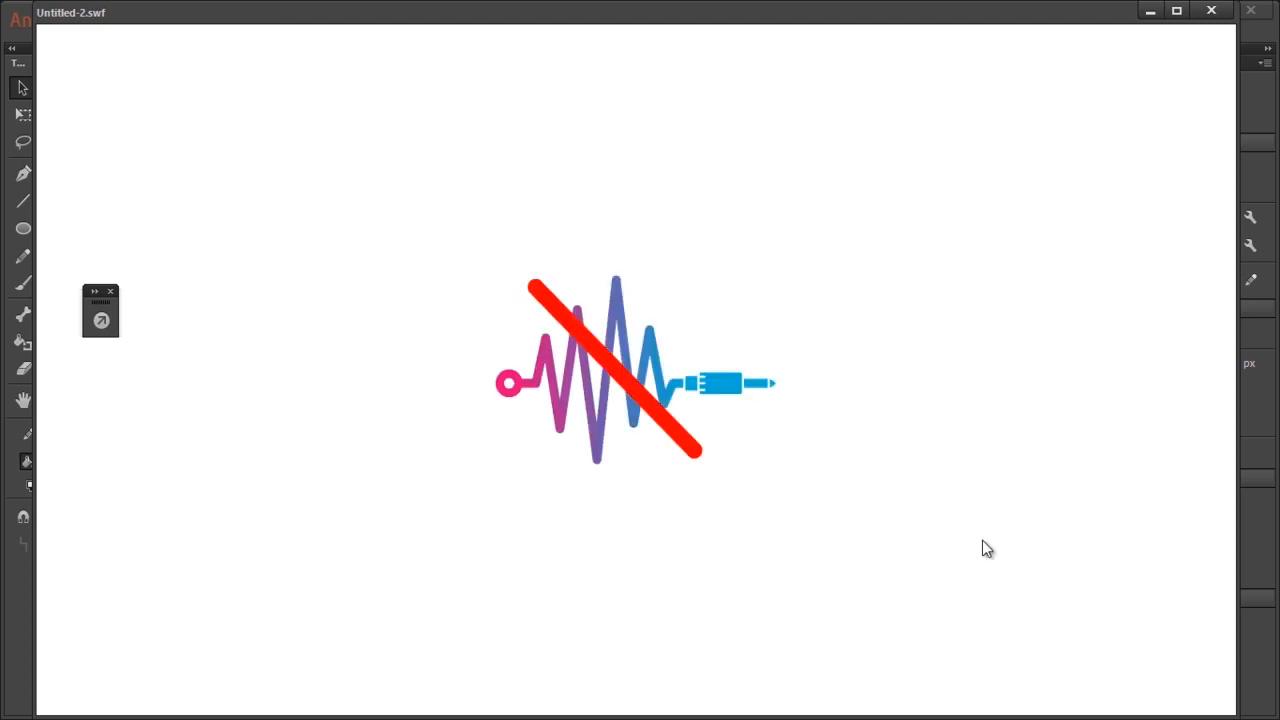